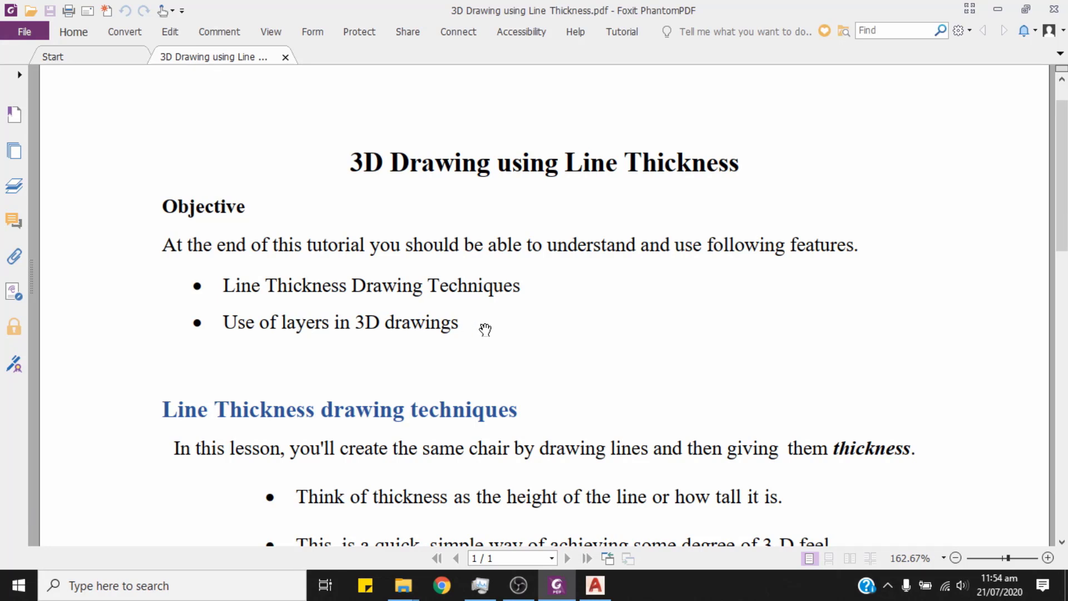
Scroll the PDF tutorial down to the dimensioned chair drawing (36, 24, 26, 34, 12).
{"action": "scroll", "coordinate": [487, 329], "scroll_direction": "down", "scroll_amount": 2}
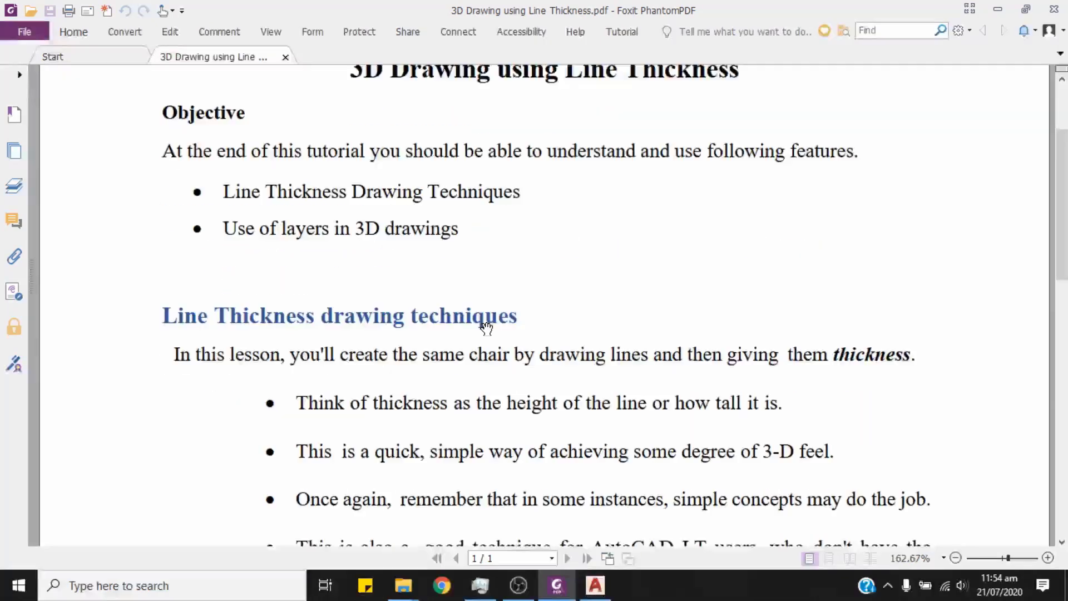
{"action": "scroll", "coordinate": [487, 328], "scroll_direction": "down", "scroll_amount": 1}
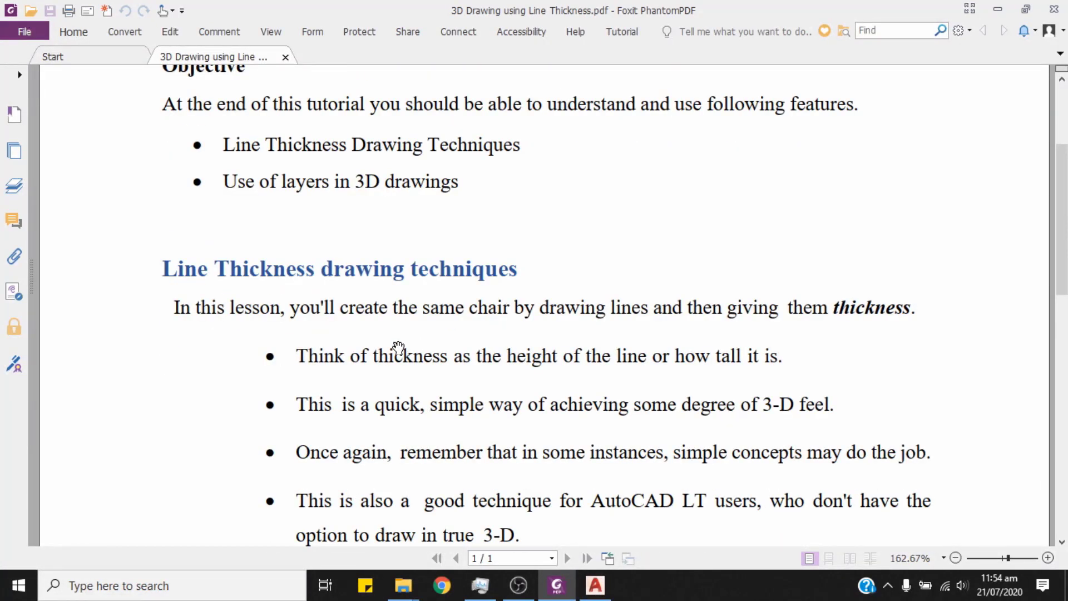
{"action": "scroll", "coordinate": [368, 348], "scroll_direction": "down", "scroll_amount": 1}
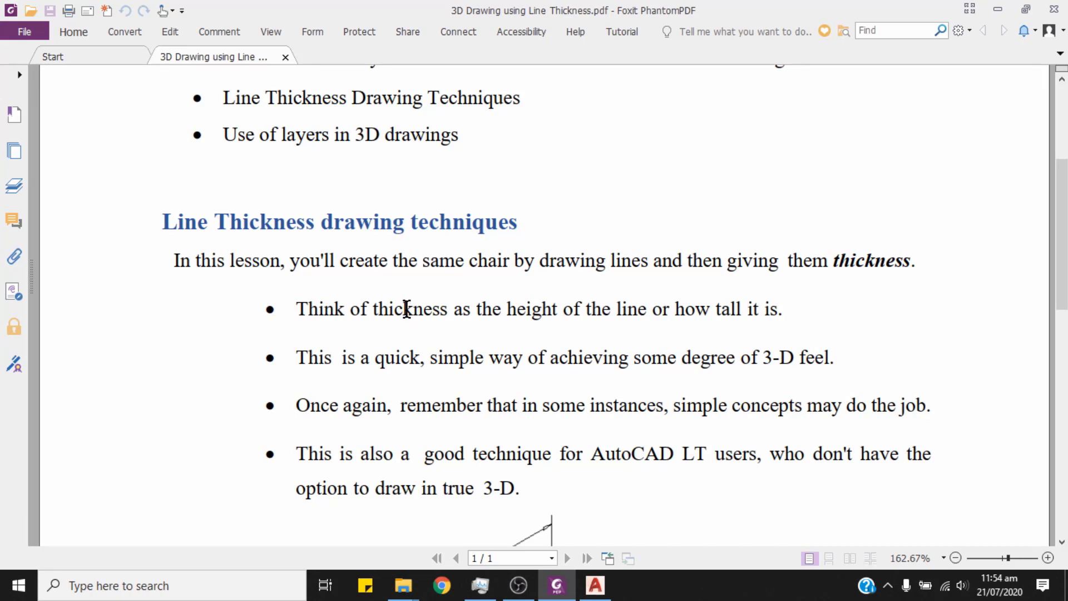
{"action": "scroll", "coordinate": [407, 308], "scroll_direction": "down", "scroll_amount": 1}
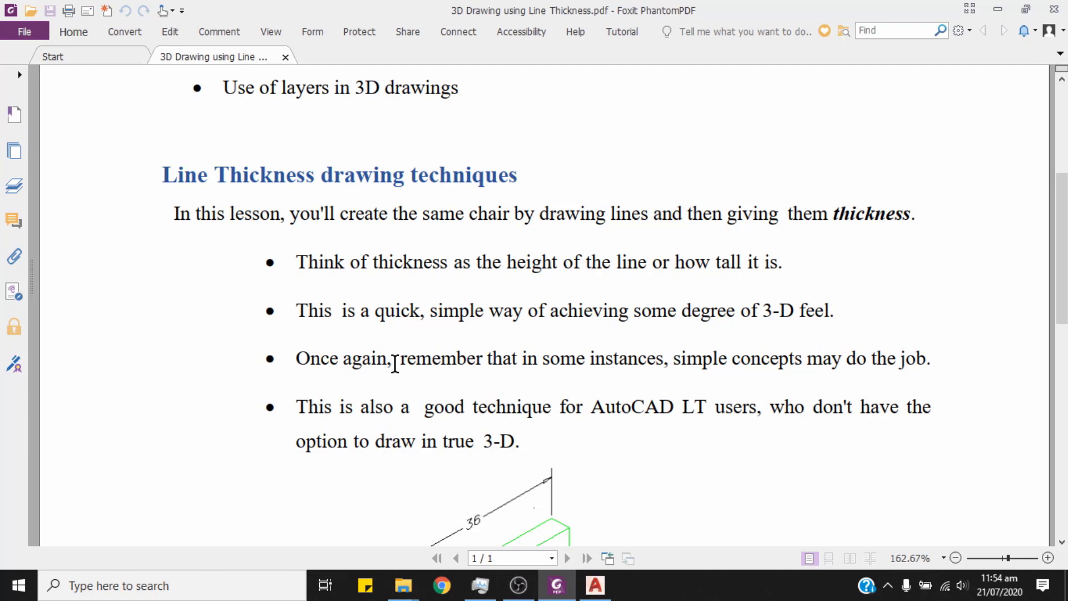
{"action": "scroll", "coordinate": [395, 365], "scroll_direction": "down", "scroll_amount": 1}
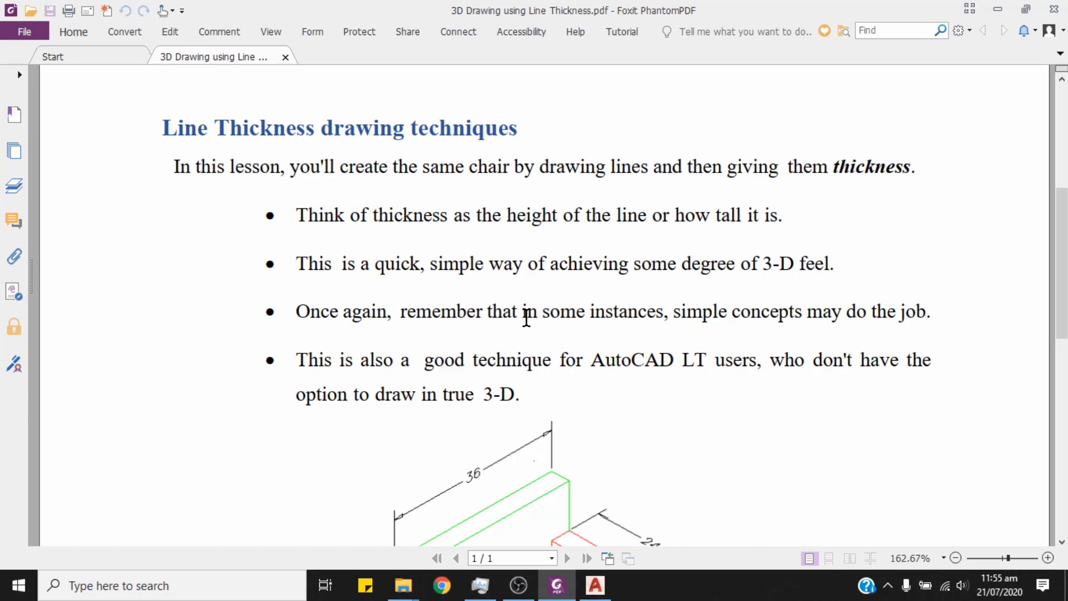
{"action": "scroll", "coordinate": [526, 318], "scroll_direction": "down", "scroll_amount": 1}
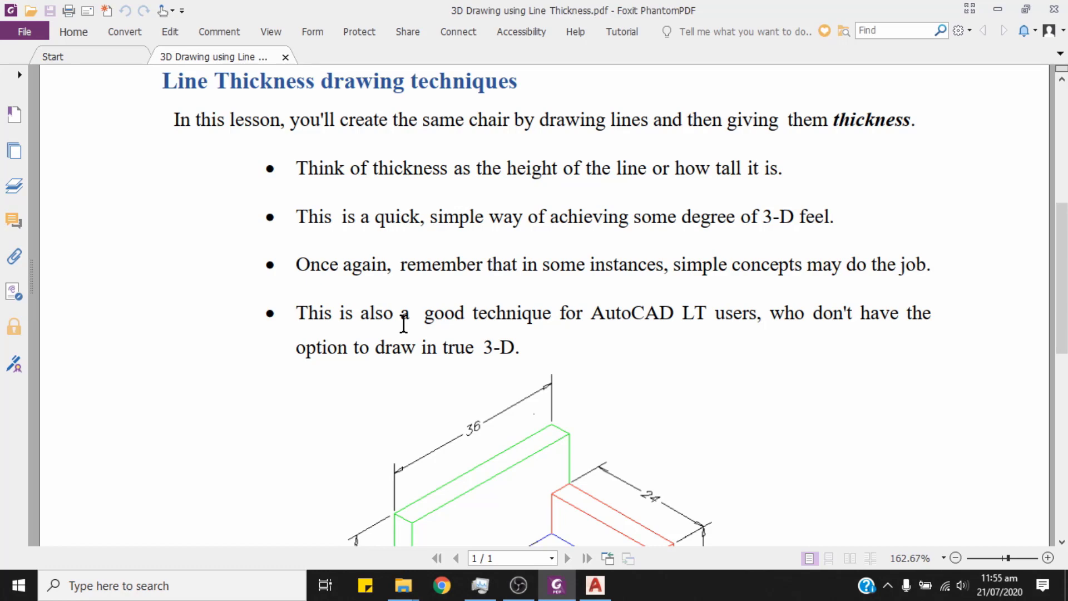
{"action": "scroll", "coordinate": [404, 322], "scroll_direction": "down", "scroll_amount": 2}
{"action": "scroll", "coordinate": [400, 323], "scroll_direction": "down", "scroll_amount": 2}
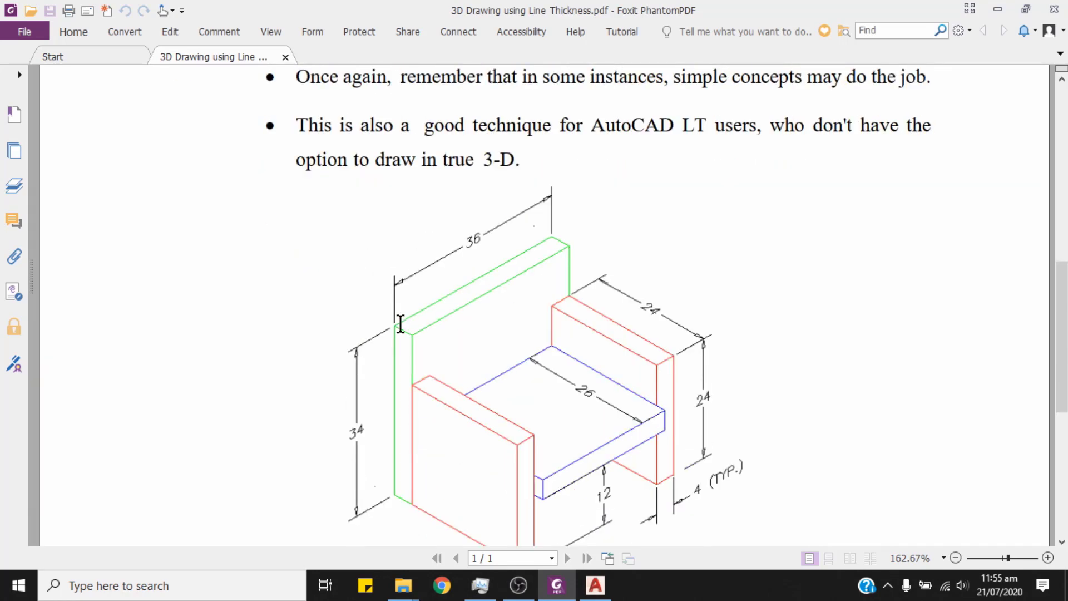
Scroll slightly further so the whole chair drawing is visible.
{"action": "scroll", "coordinate": [400, 324], "scroll_direction": "down", "scroll_amount": 1}
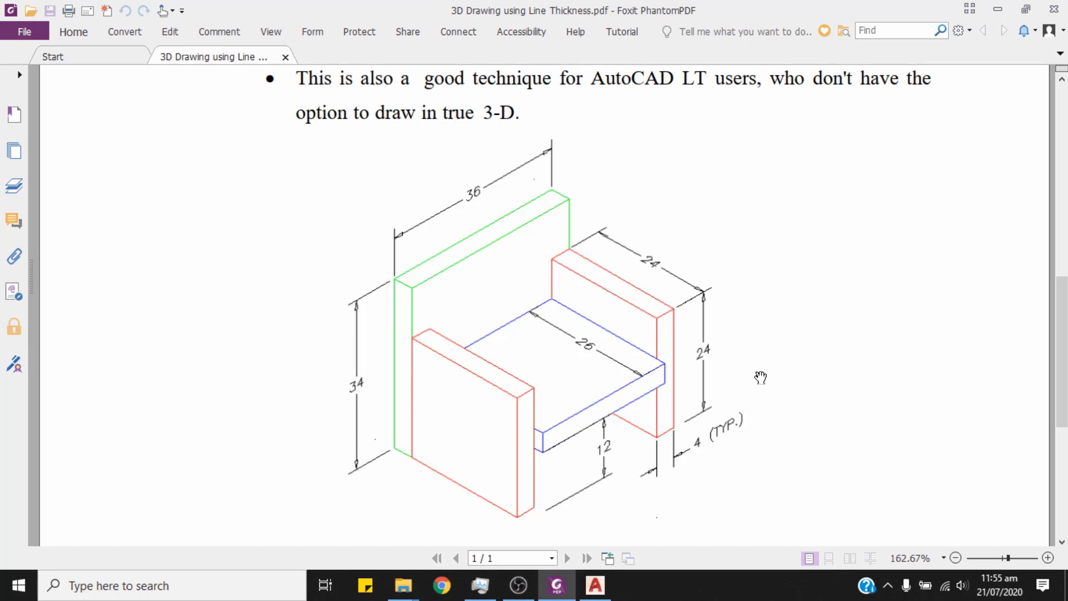
Switch to AutoCAD and create a new drawing from the acad.dwt template.
{"action": "left_click", "coordinate": [596, 590]}
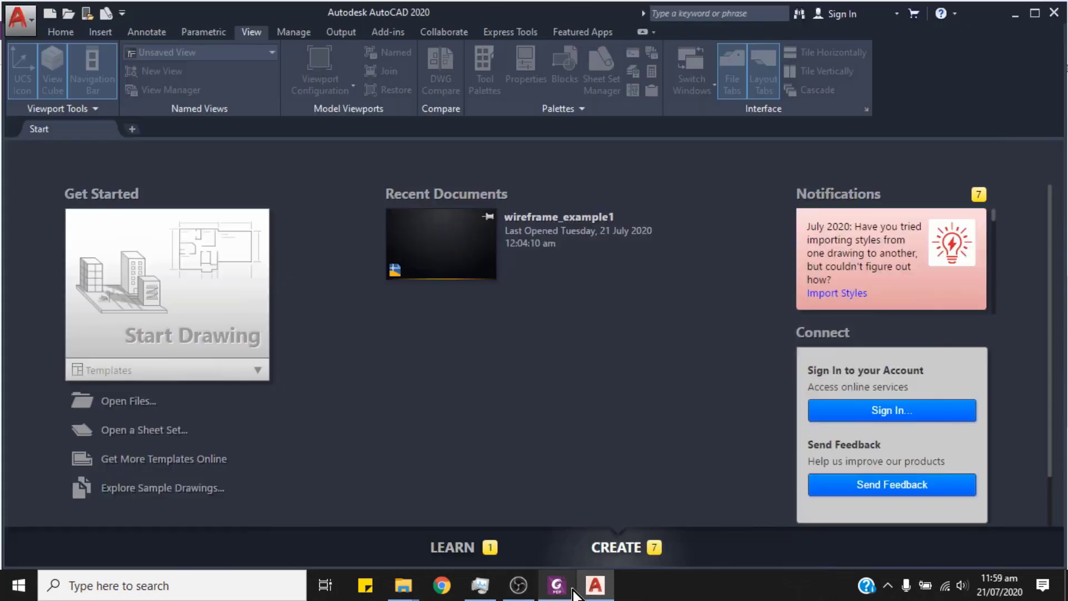
{"action": "left_click", "coordinate": [598, 593]}
{"action": "left_click", "coordinate": [596, 591]}
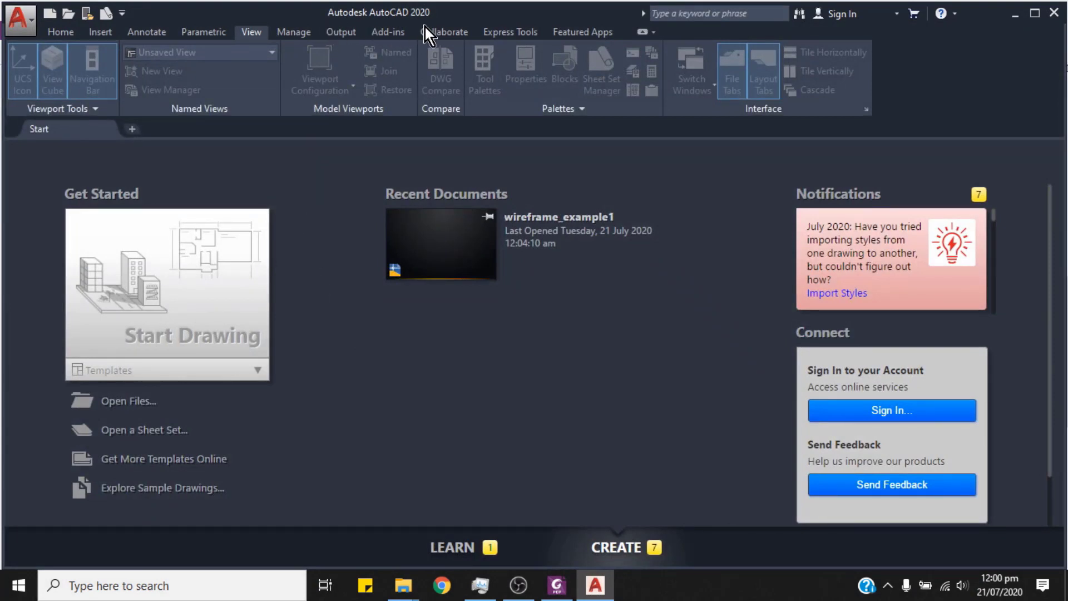
{"action": "left_click", "coordinate": [26, 24]}
{"action": "left_click", "coordinate": [64, 112]}
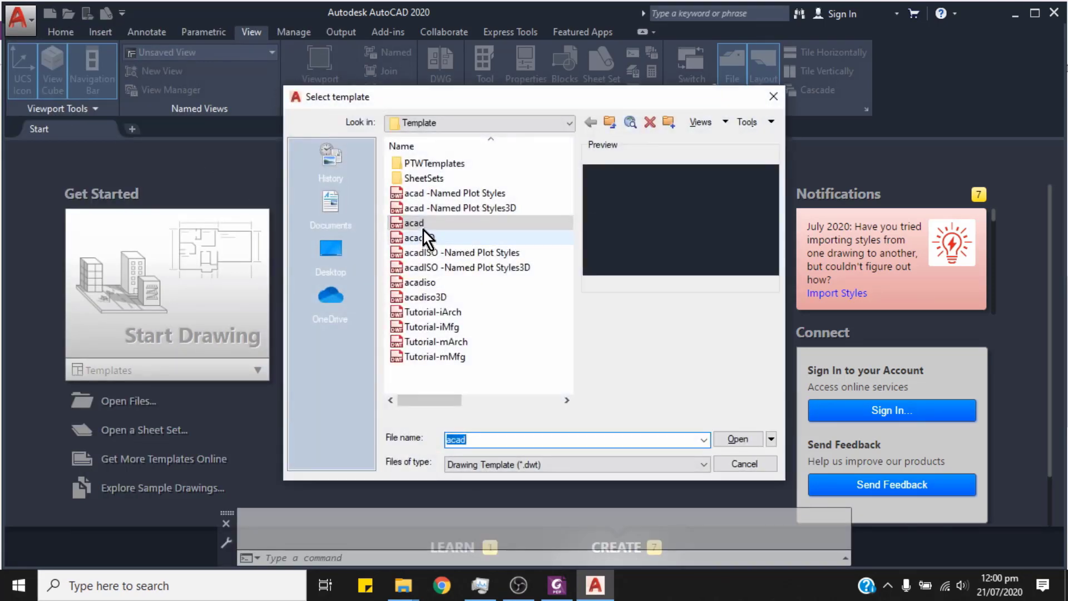
{"action": "double_click", "coordinate": [439, 223]}
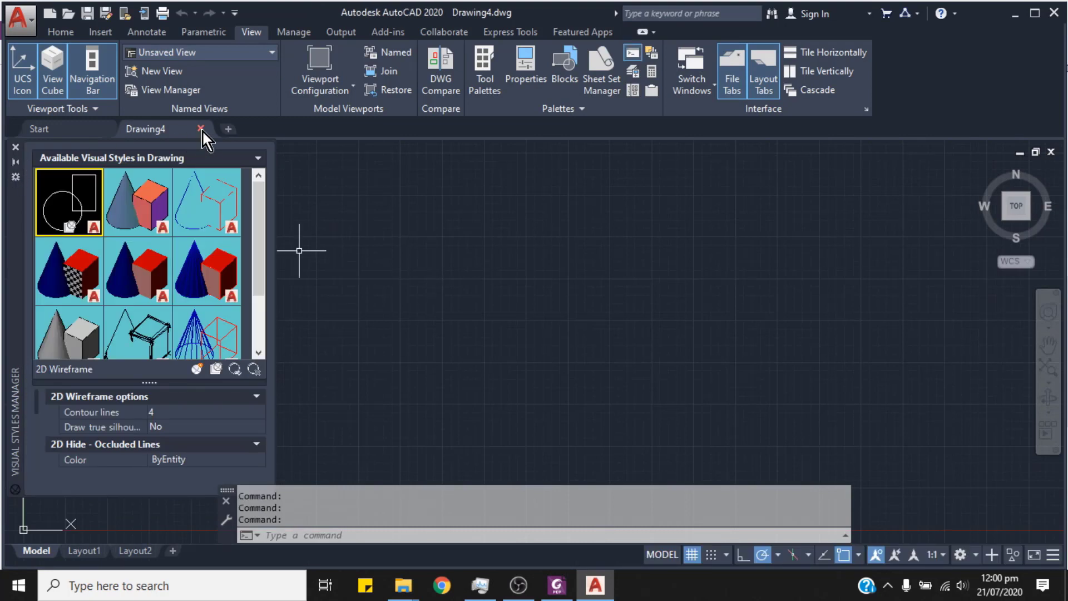
Close the Visual Styles palette, pan the view, and return to the chair PDF.
{"action": "left_click", "coordinate": [17, 148]}
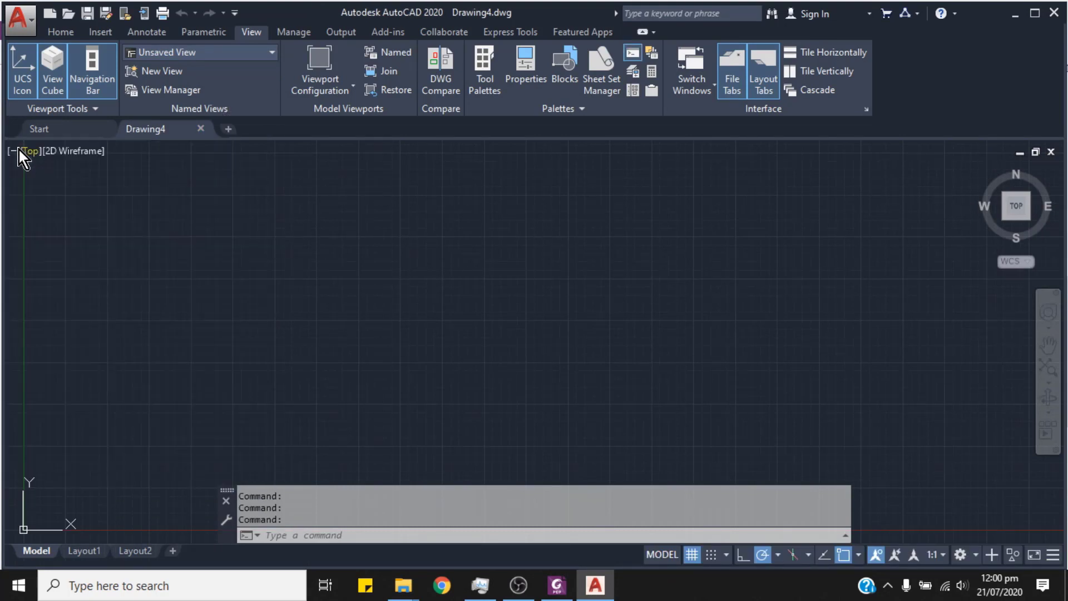
{"action": "middle_click_drag", "start_coordinate": [98, 473], "coordinate": [192, 397]}
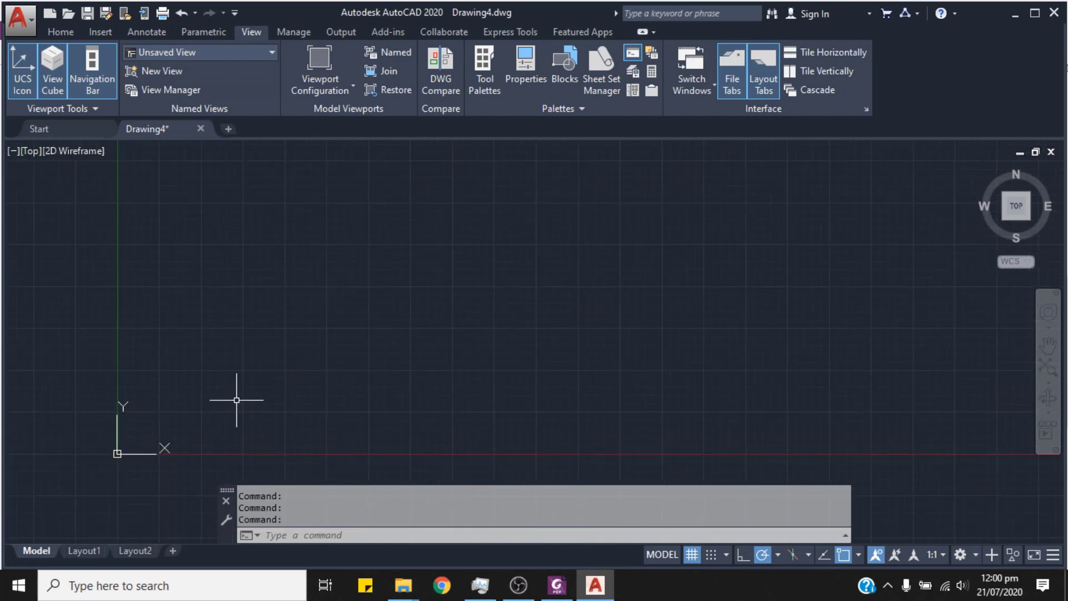
{"action": "left_click", "coordinate": [557, 585]}
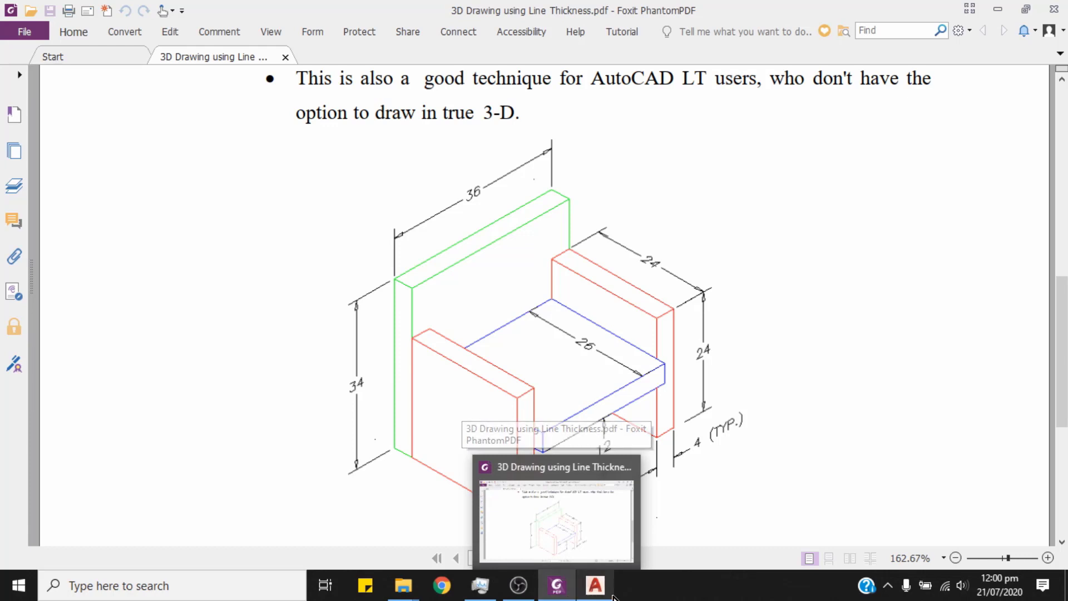
{"action": "mouse_move", "coordinate": [594, 585]}
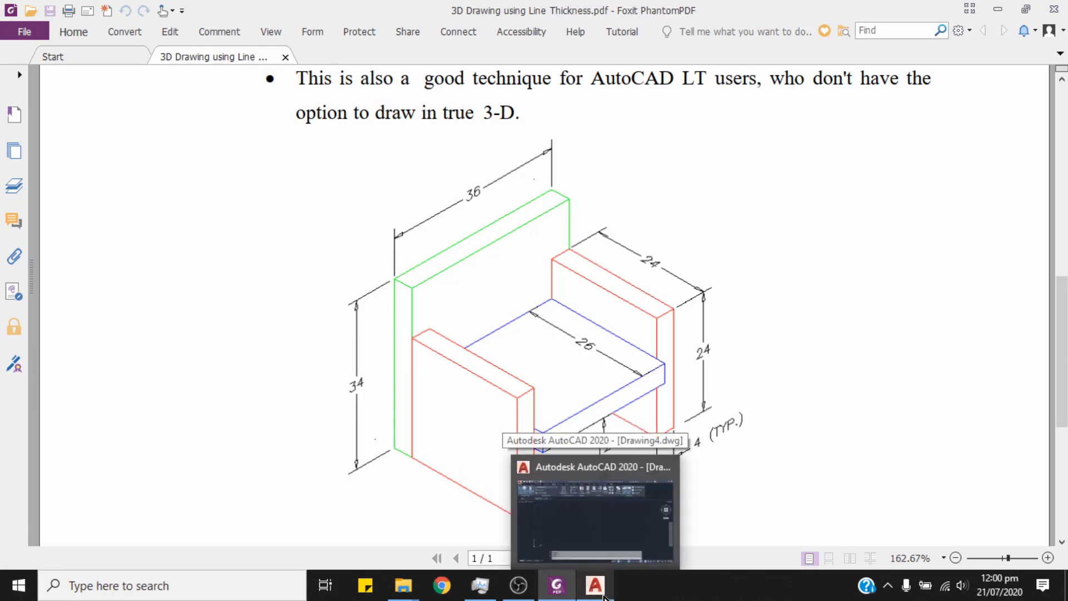
Open the Layer Properties Manager in the new drawing and add three new layers.
{"action": "left_click", "coordinate": [604, 595]}
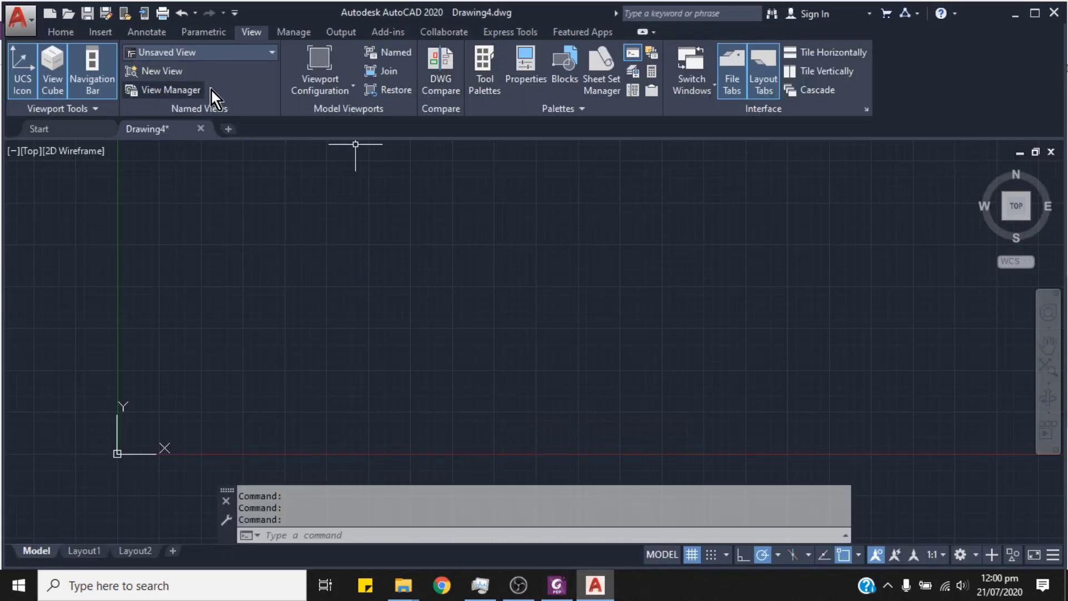
{"action": "left_click", "coordinate": [55, 30]}
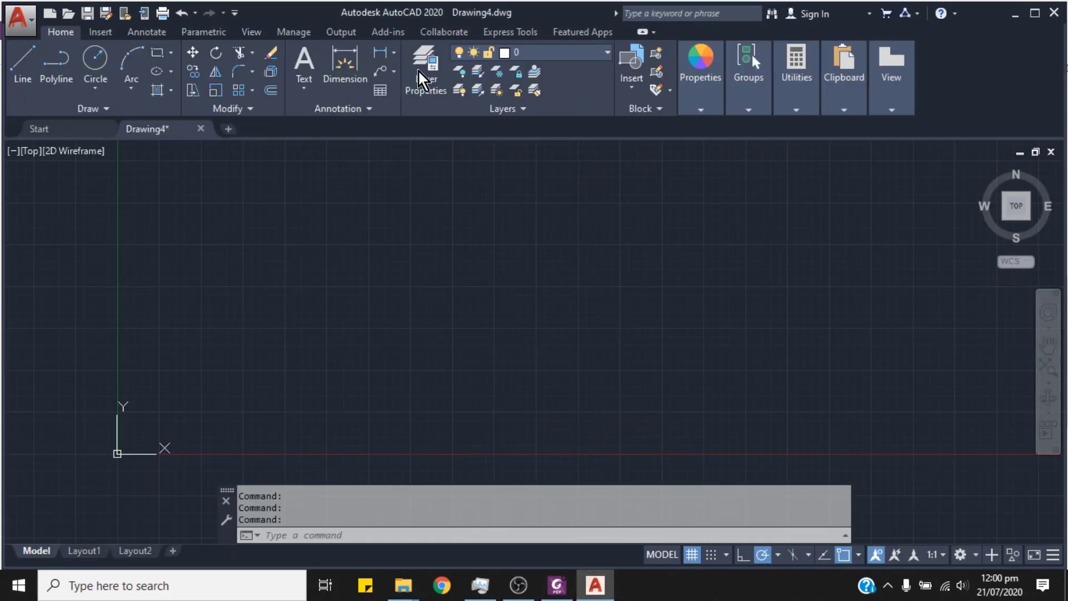
{"action": "left_click", "coordinate": [422, 77]}
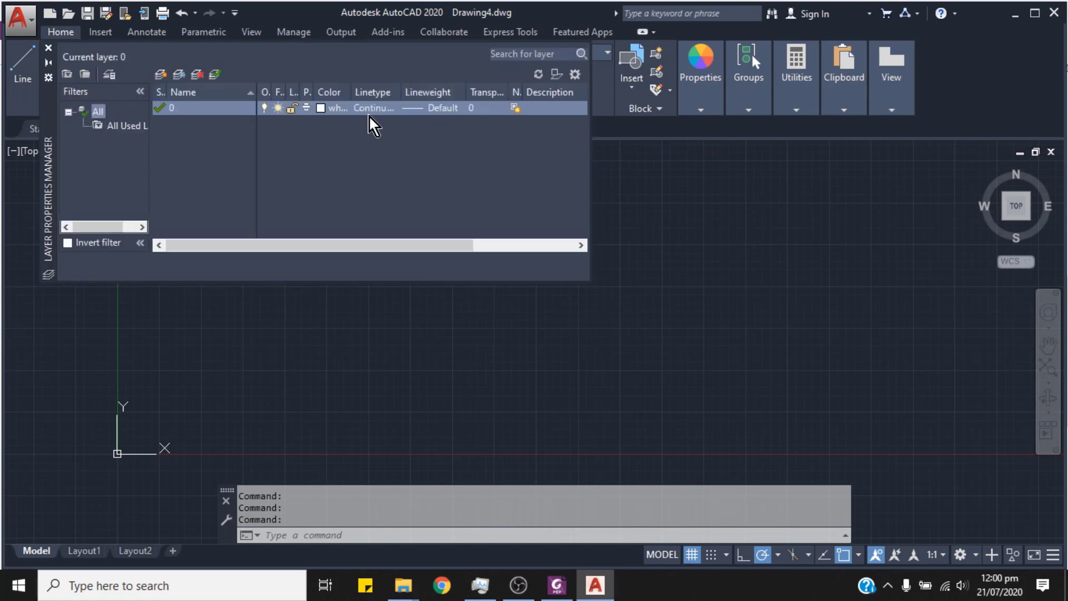
{"action": "left_click", "coordinate": [160, 75]}
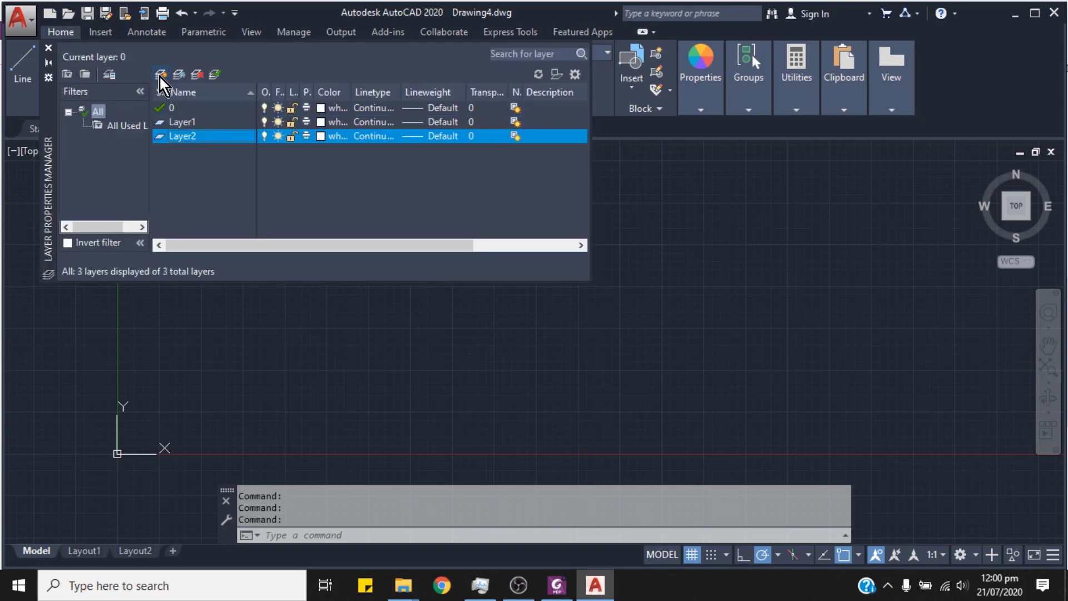
{"action": "left_click", "coordinate": [160, 76]}
Rename the three new layers to back, sides and seat.
{"action": "left_click", "coordinate": [192, 123]}
{"action": "left_click", "coordinate": [203, 122]}
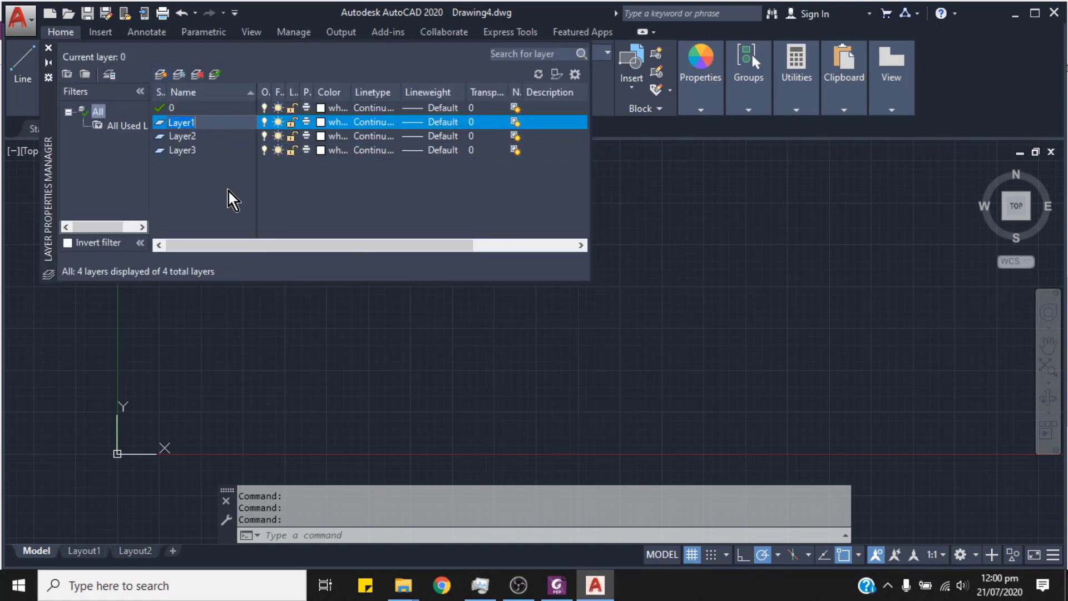
{"action": "type", "text": "bac"}
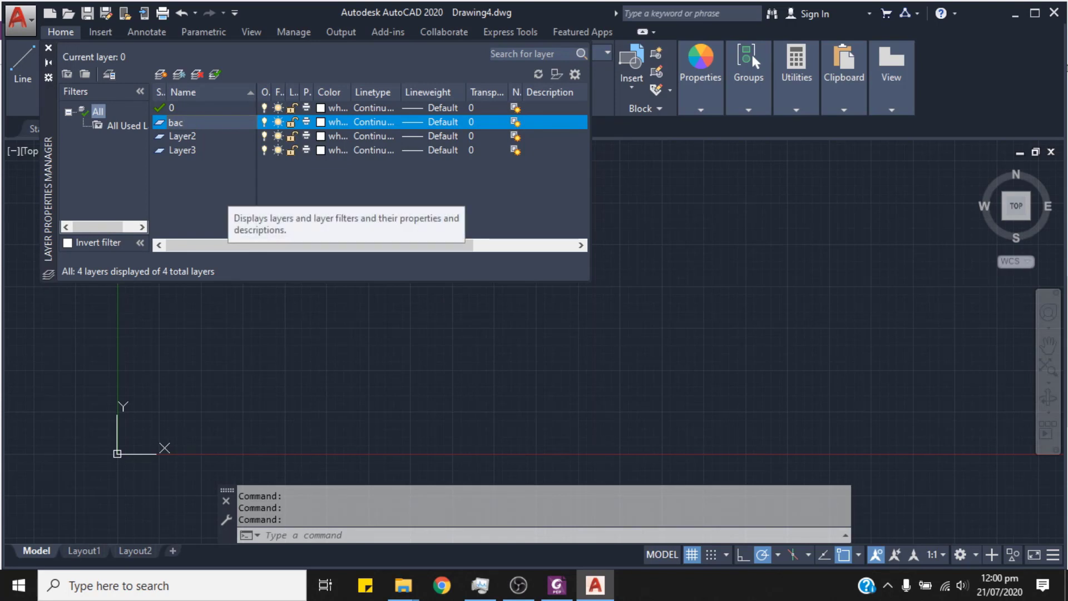
{"action": "type", "text": "k"}
{"action": "key", "text": "Return"}
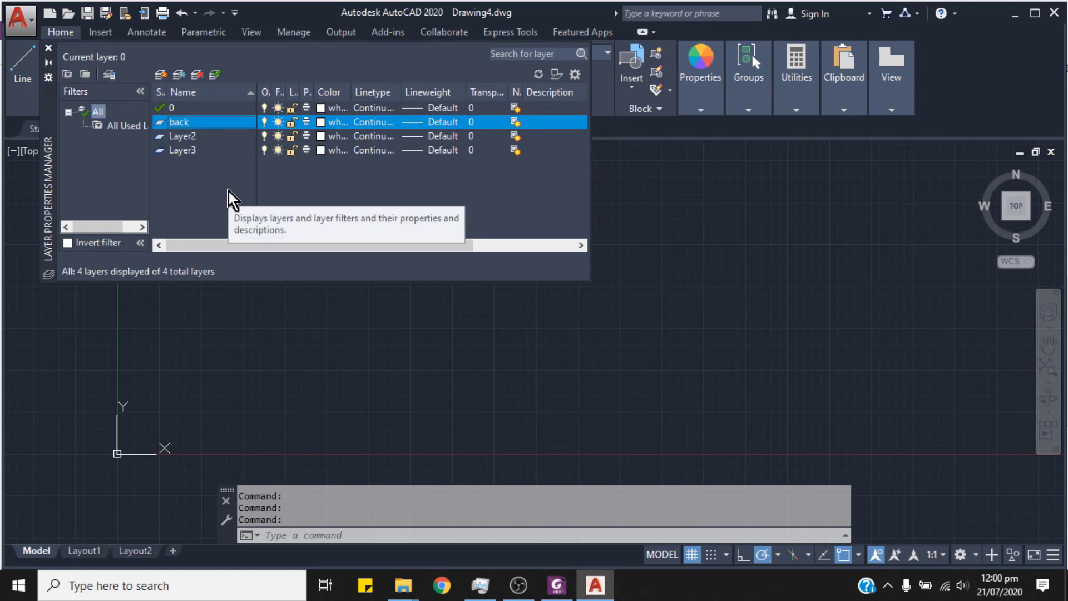
{"action": "key", "text": "Down"}
{"action": "key", "text": "F2"}
{"action": "type", "text": "sid"}
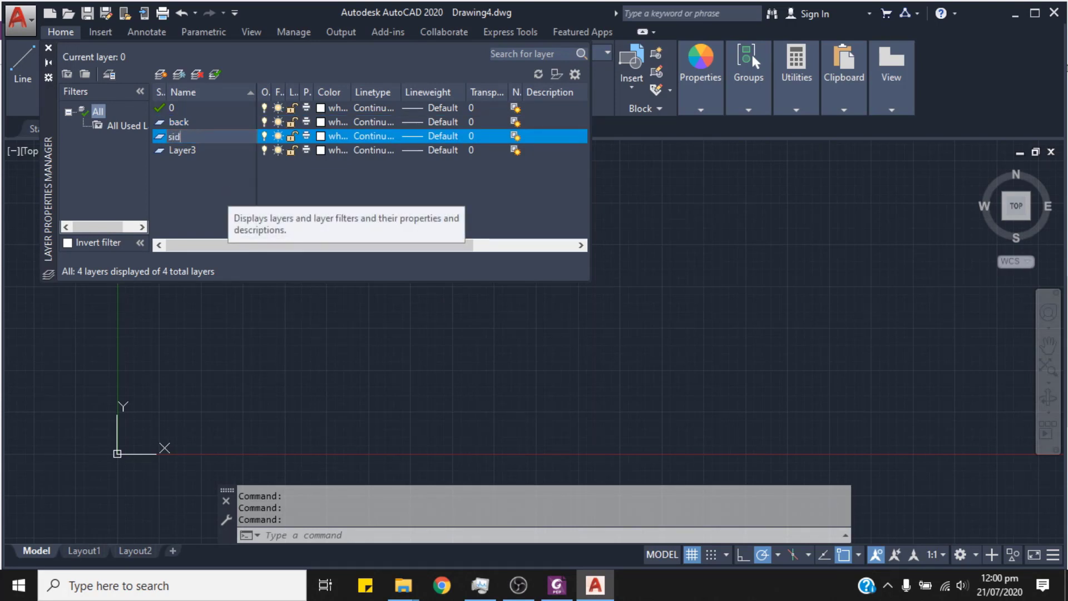
{"action": "type", "text": "es"}
{"action": "key", "text": "Return"}
{"action": "key", "text": "Down"}
{"action": "key", "text": "F2"}
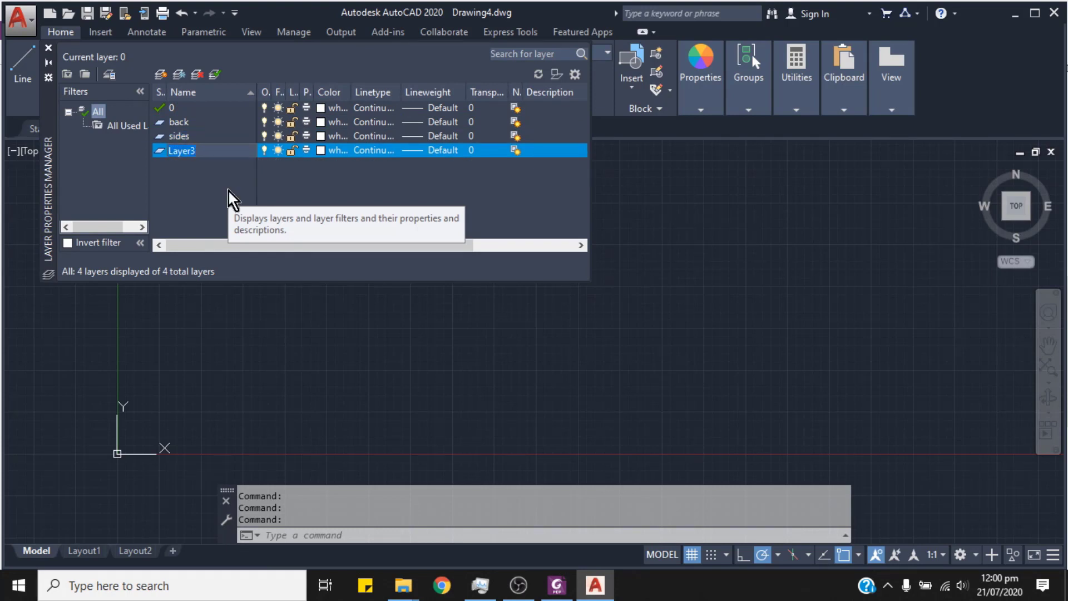
{"action": "type", "text": "seat"}
{"action": "key", "text": "Return"}
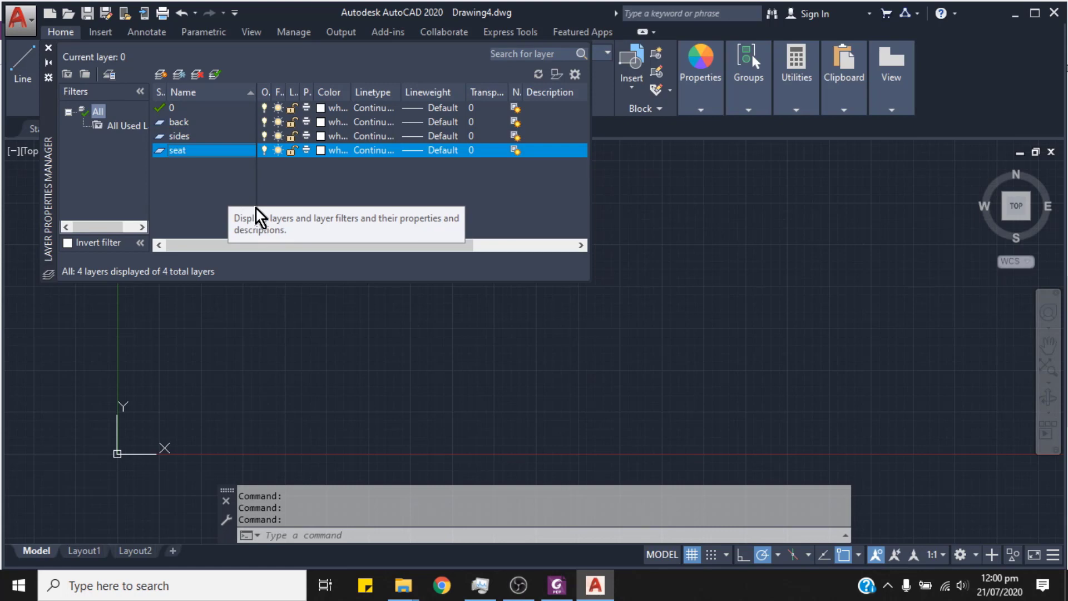
Colour the back layer green, the sides layer red and the seat layer blue.
{"action": "left_click", "coordinate": [325, 127]}
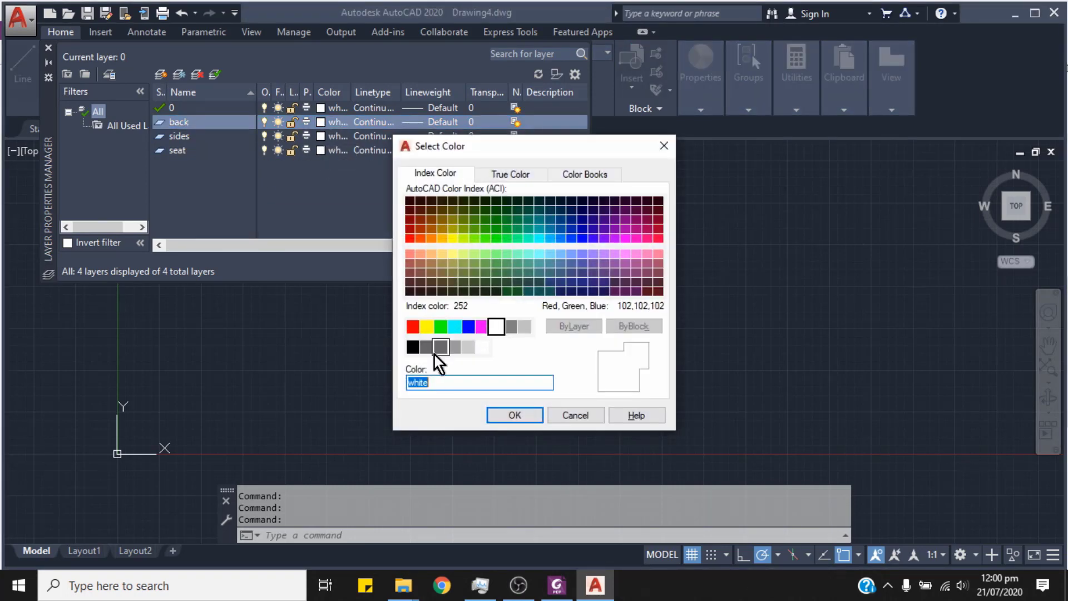
{"action": "left_click", "coordinate": [438, 331]}
{"action": "left_click", "coordinate": [512, 412]}
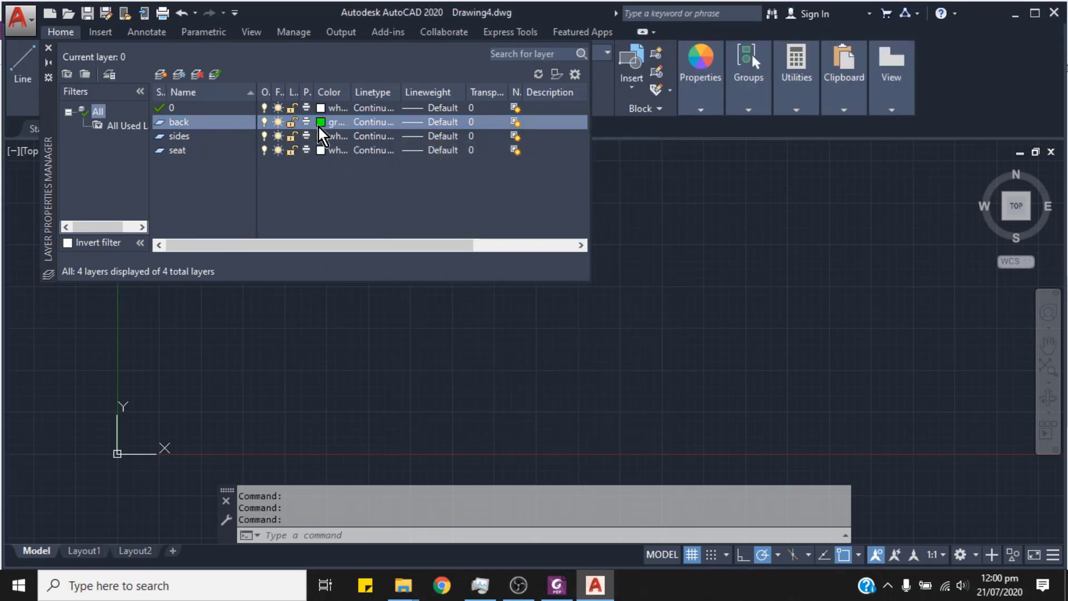
{"action": "left_click", "coordinate": [323, 139]}
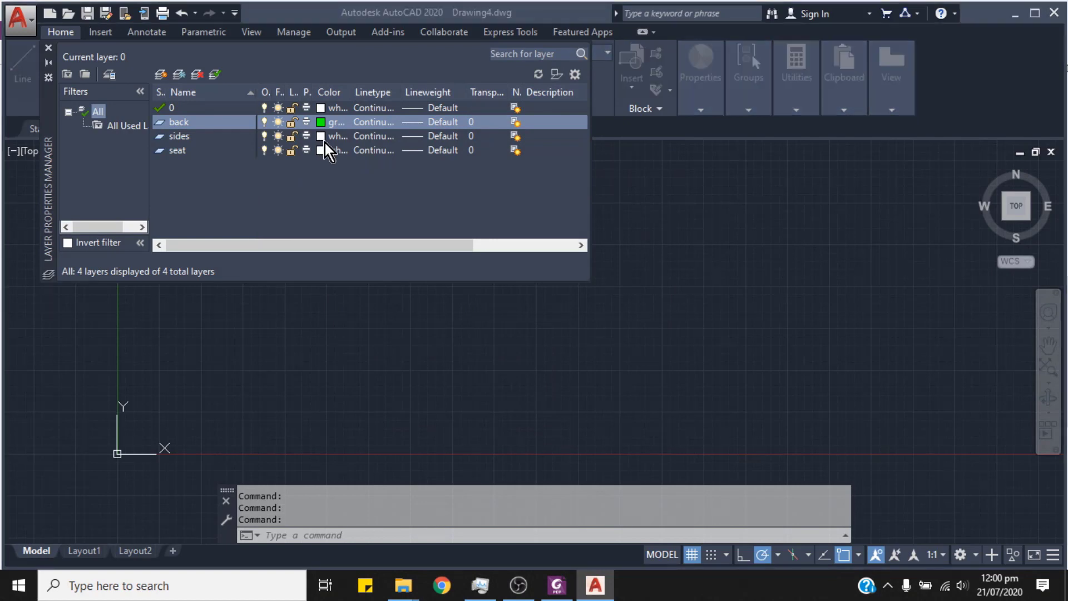
{"action": "left_click", "coordinate": [414, 328]}
{"action": "left_click", "coordinate": [506, 411]}
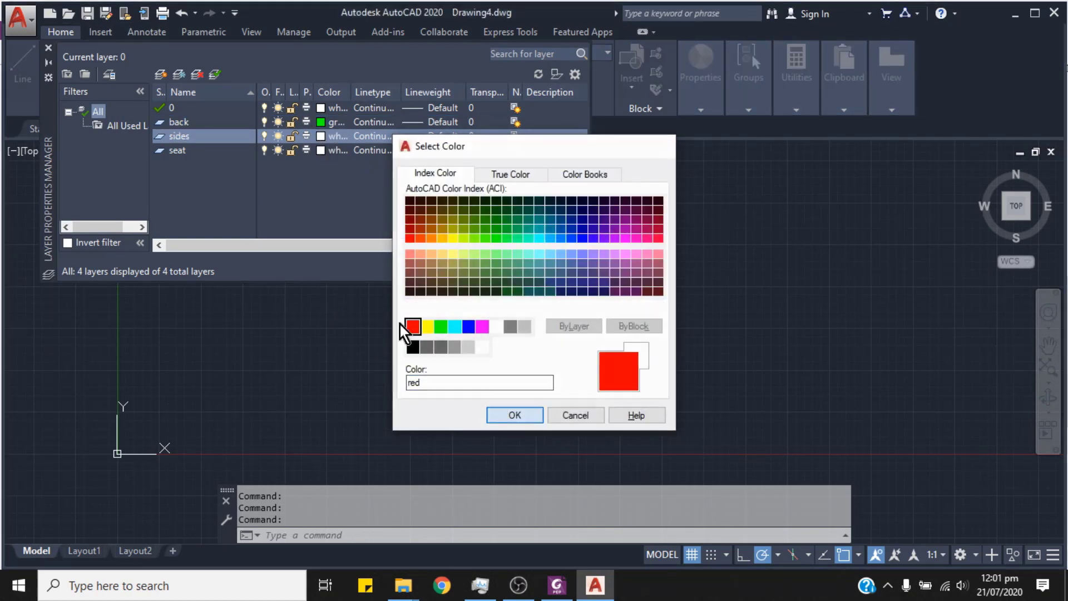
{"action": "left_click", "coordinate": [322, 150]}
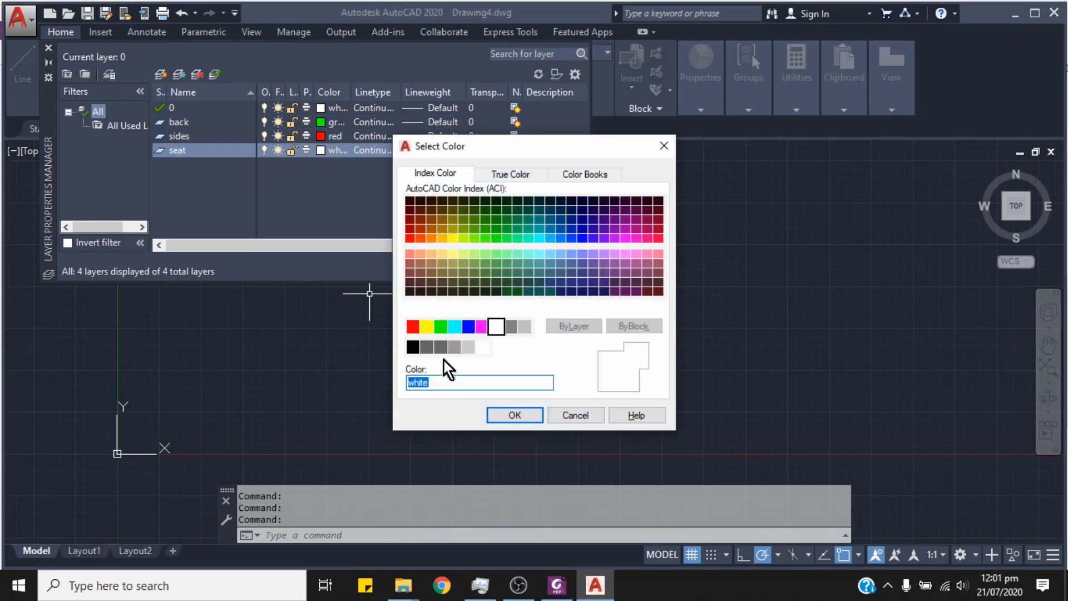
{"action": "left_click", "coordinate": [472, 331]}
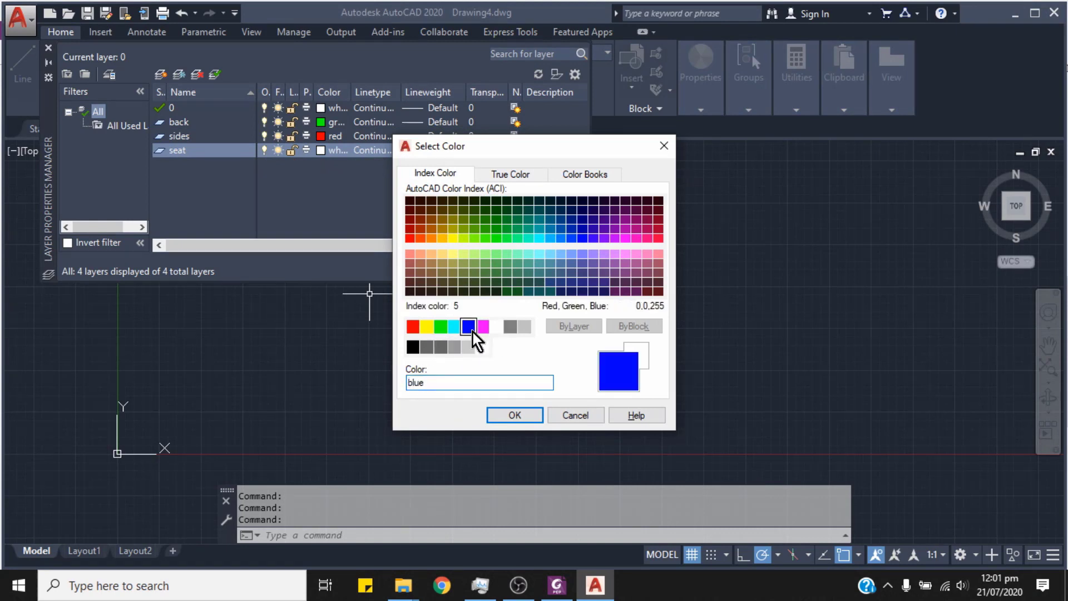
{"action": "left_click", "coordinate": [517, 414]}
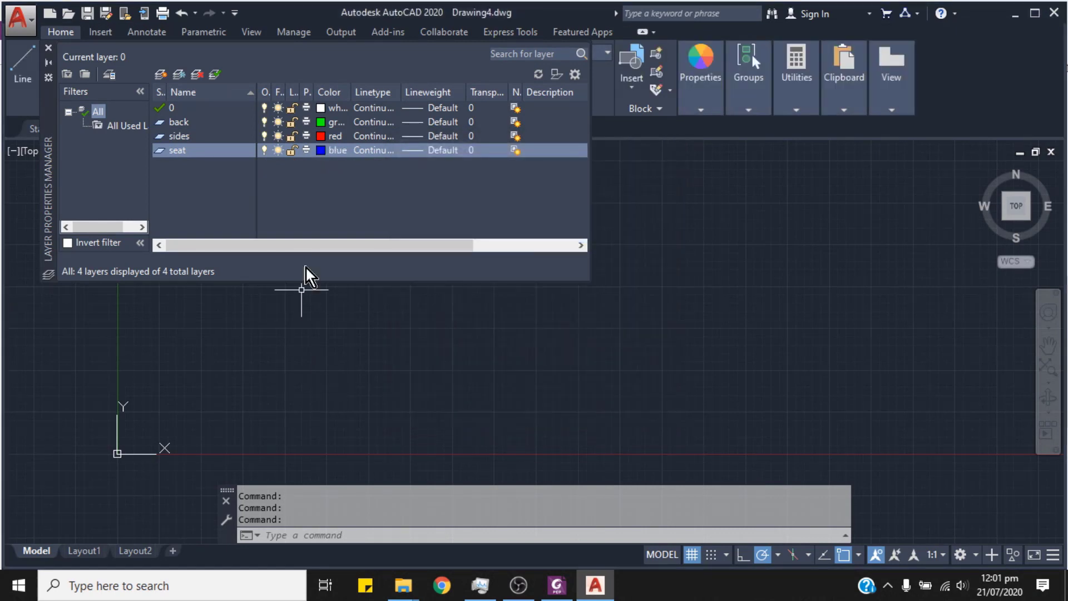
Close the layer palette and make back the current layer.
{"action": "left_click", "coordinate": [49, 48]}
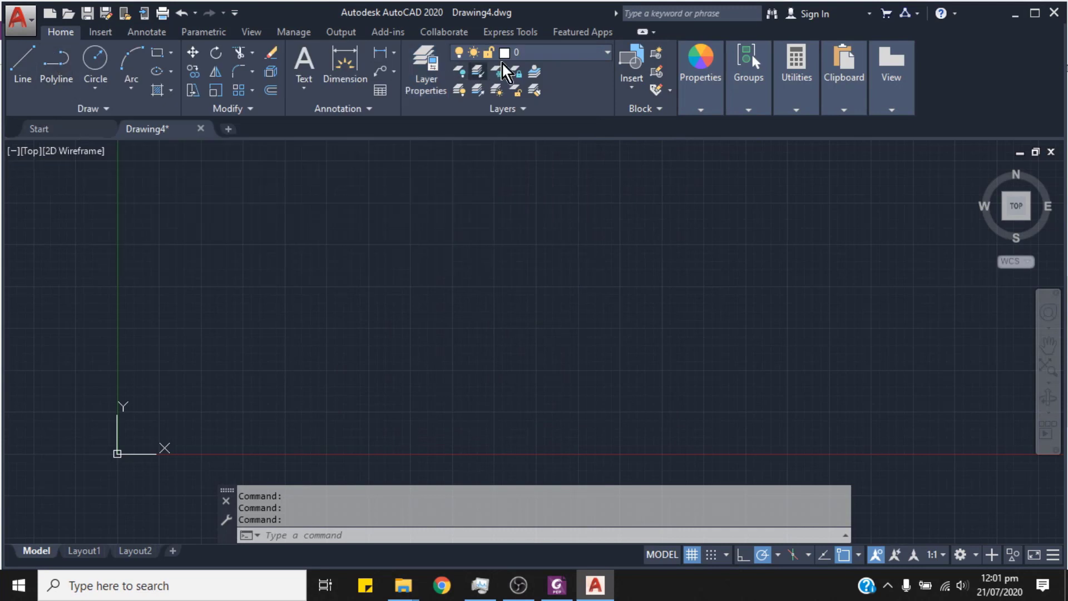
{"action": "left_click", "coordinate": [608, 53]}
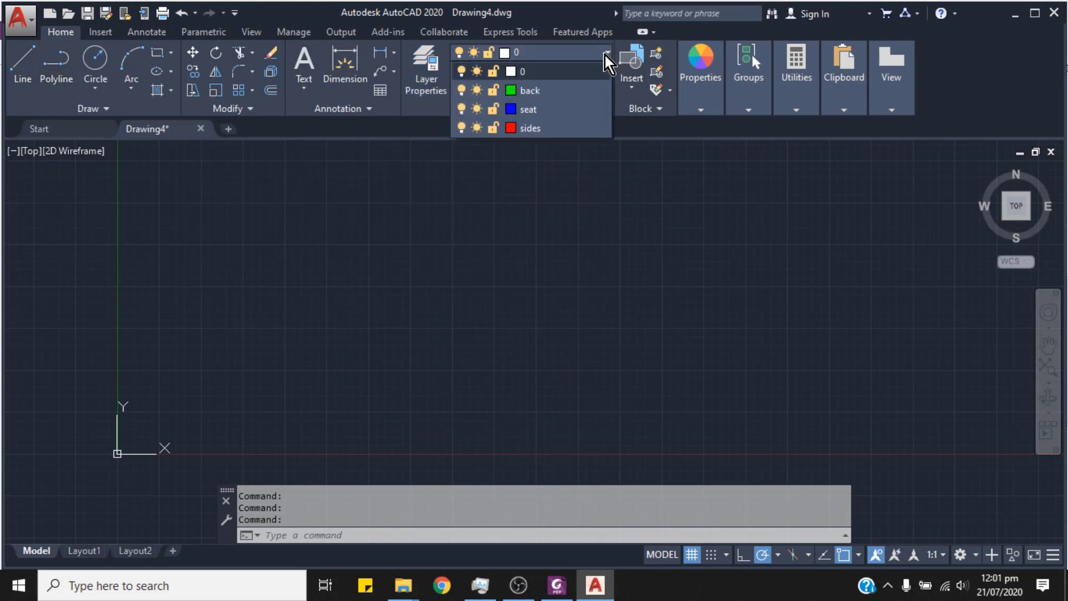
{"action": "left_click", "coordinate": [519, 91]}
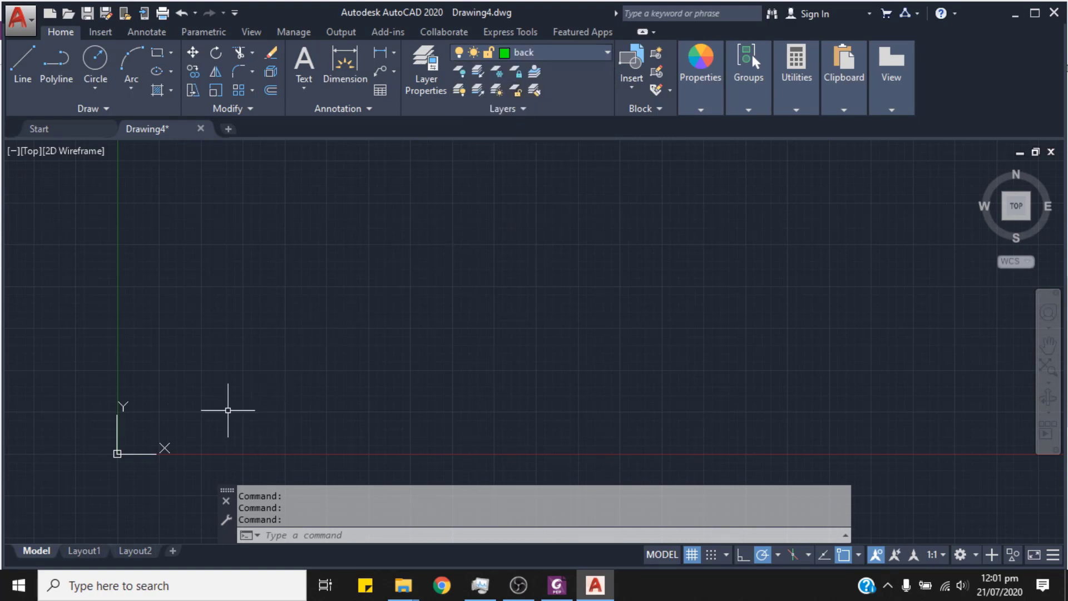
{"action": "mouse_move", "coordinate": [237, 379]}
{"action": "middle_mouse_down"}
{"action": "mouse_move", "coordinate": [374, 341]}
{"action": "mouse_move", "coordinate": [375, 353]}
{"action": "middle_mouse_up"}
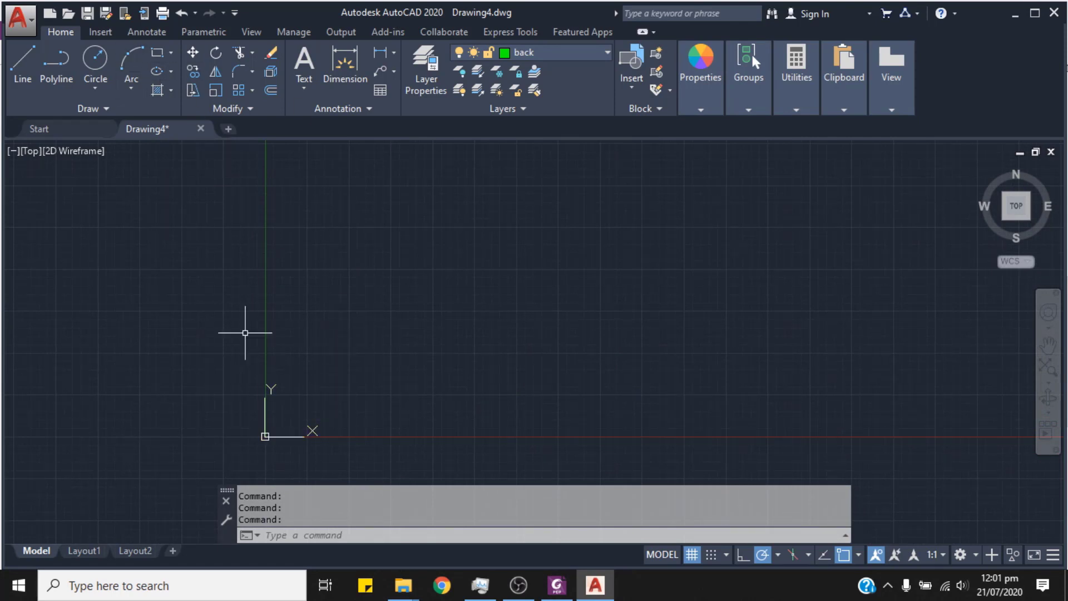
Switch the drawing to the SE Isometric view.
{"action": "left_click", "coordinate": [251, 30]}
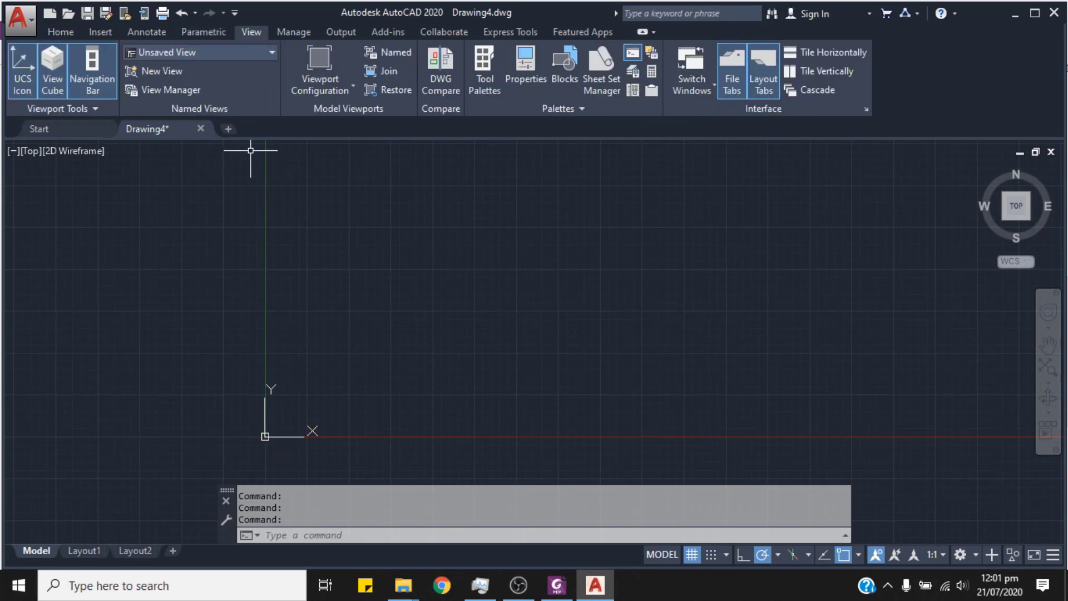
{"action": "left_click", "coordinate": [272, 50]}
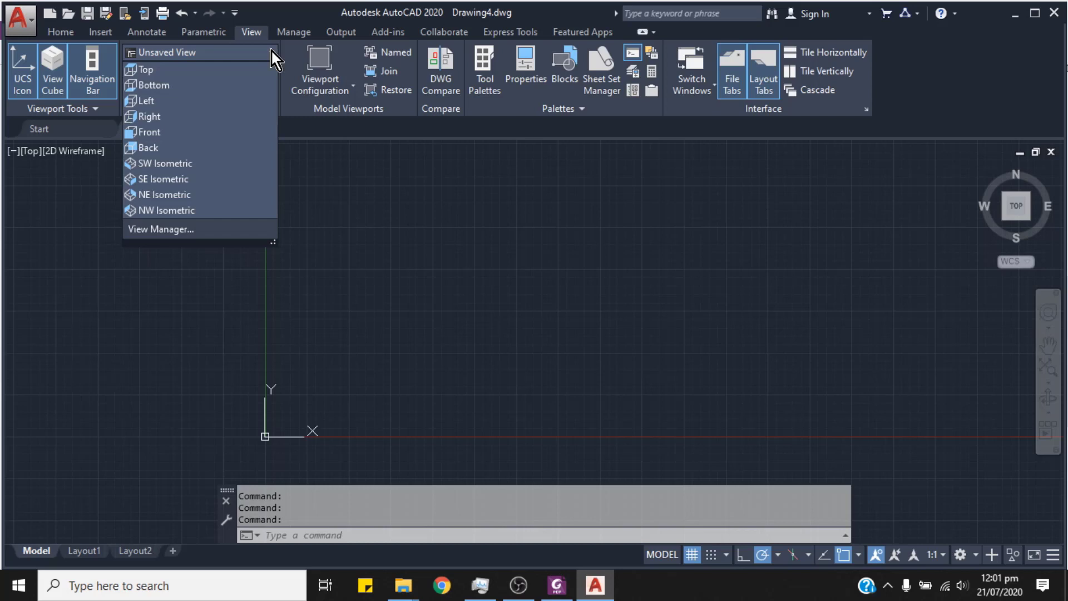
{"action": "left_click", "coordinate": [185, 181]}
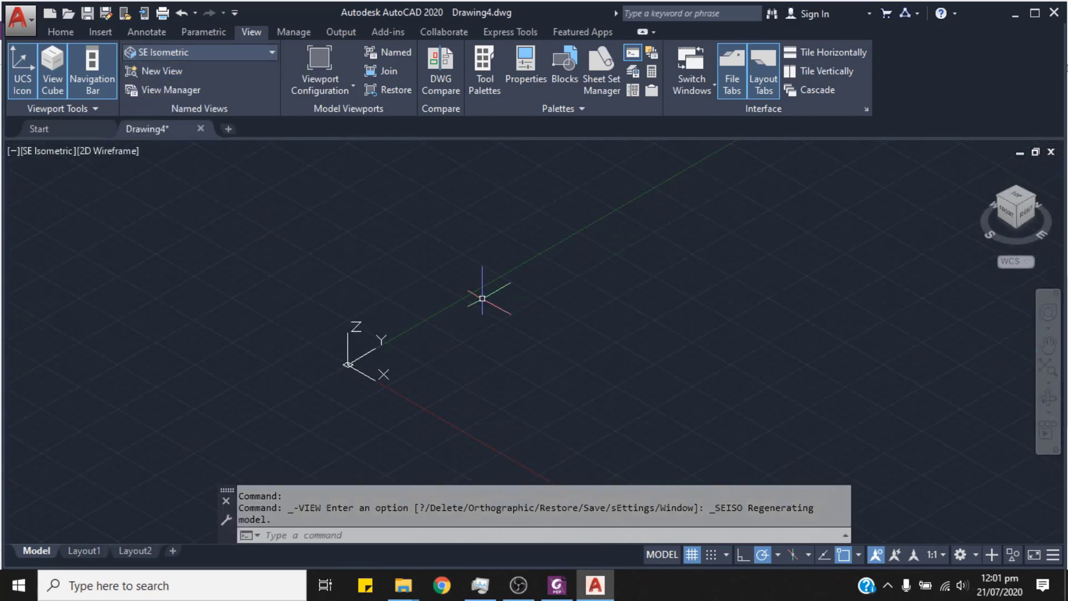
{"action": "left_click", "coordinate": [438, 535]}
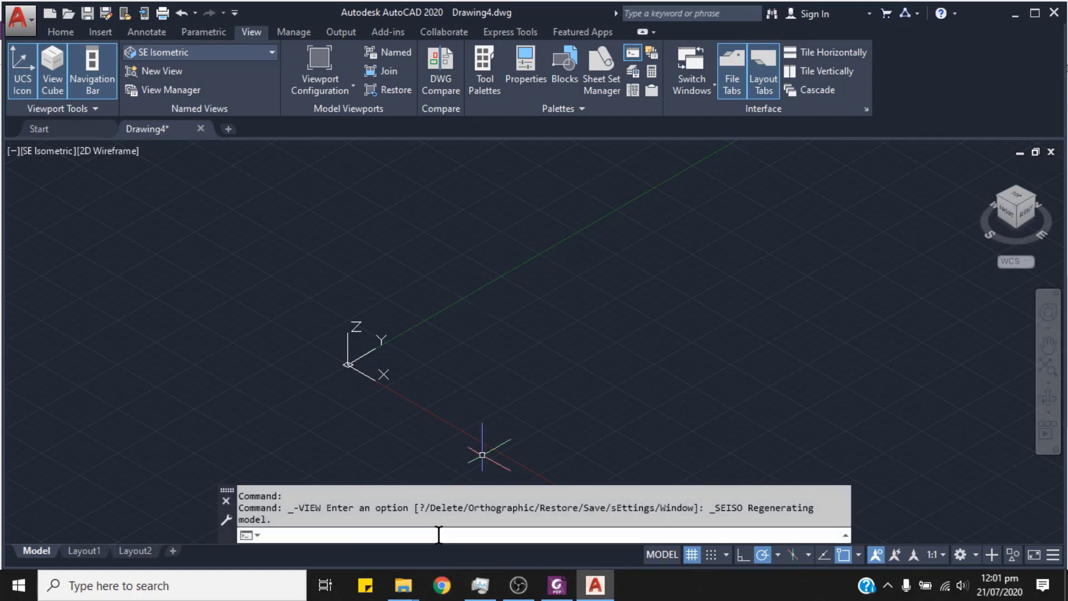
Draw a 4 by 36 rectangle from 0,0 on the back layer, checking the PDF reference.
{"action": "type", "text": "c"}
{"action": "key", "text": "Return"}
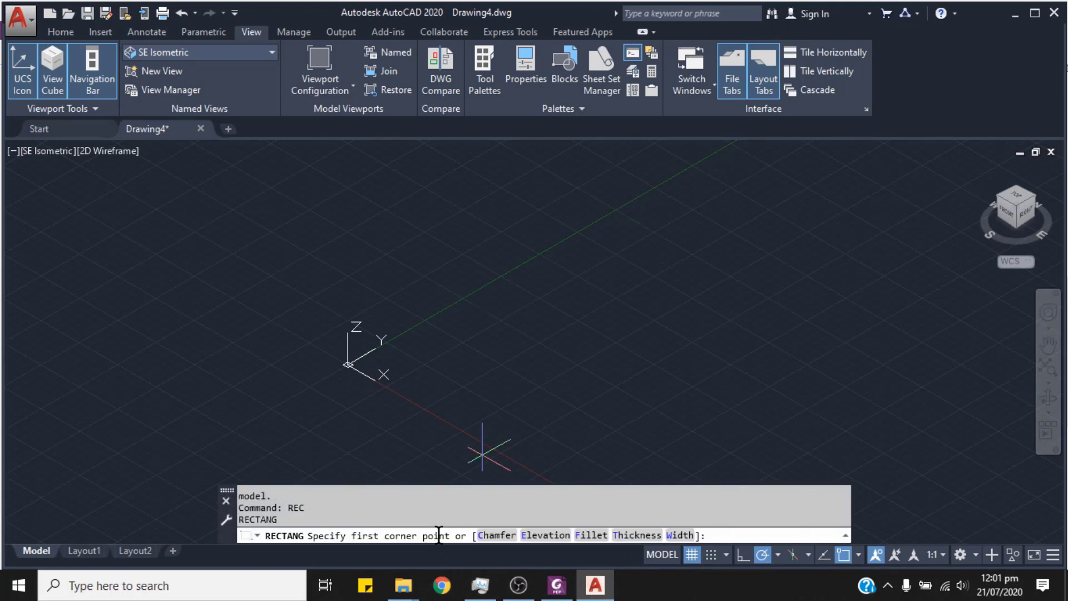
{"action": "key", "text": "Return"}
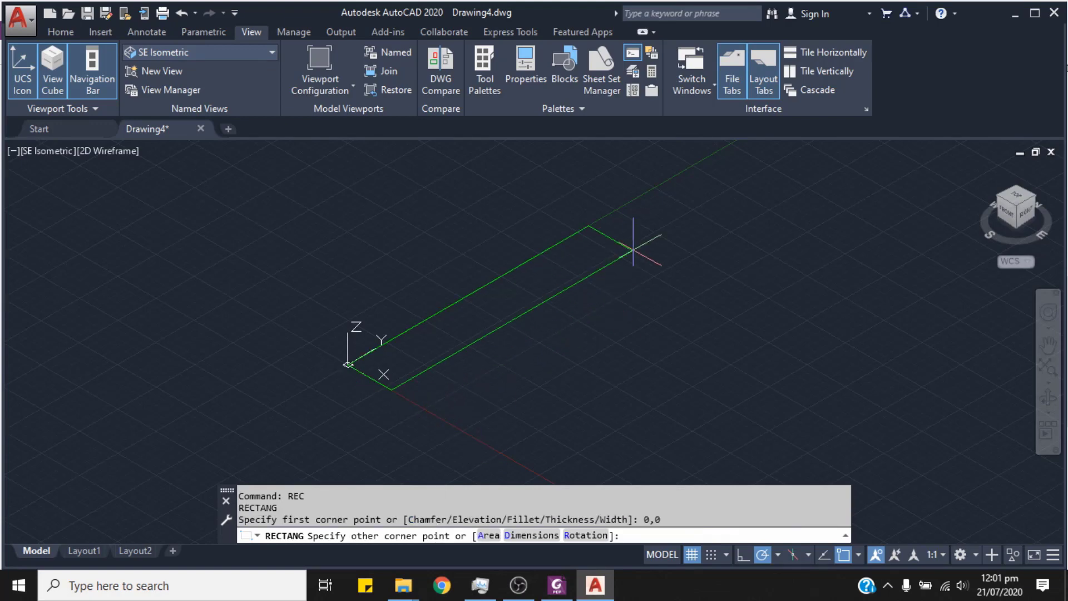
{"action": "left_click", "coordinate": [558, 594]}
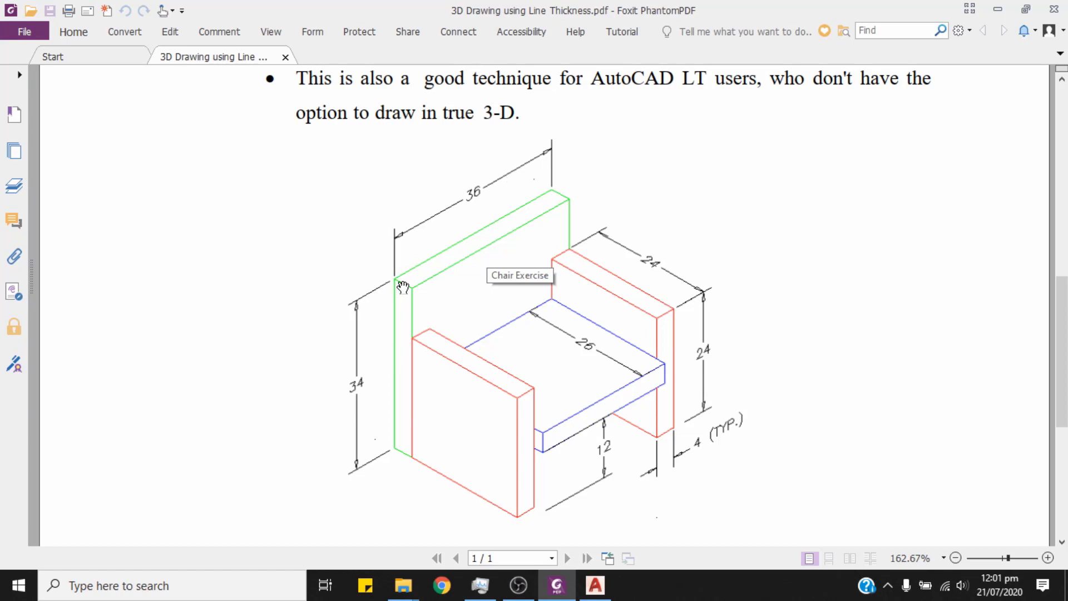
{"action": "left_click", "coordinate": [595, 585]}
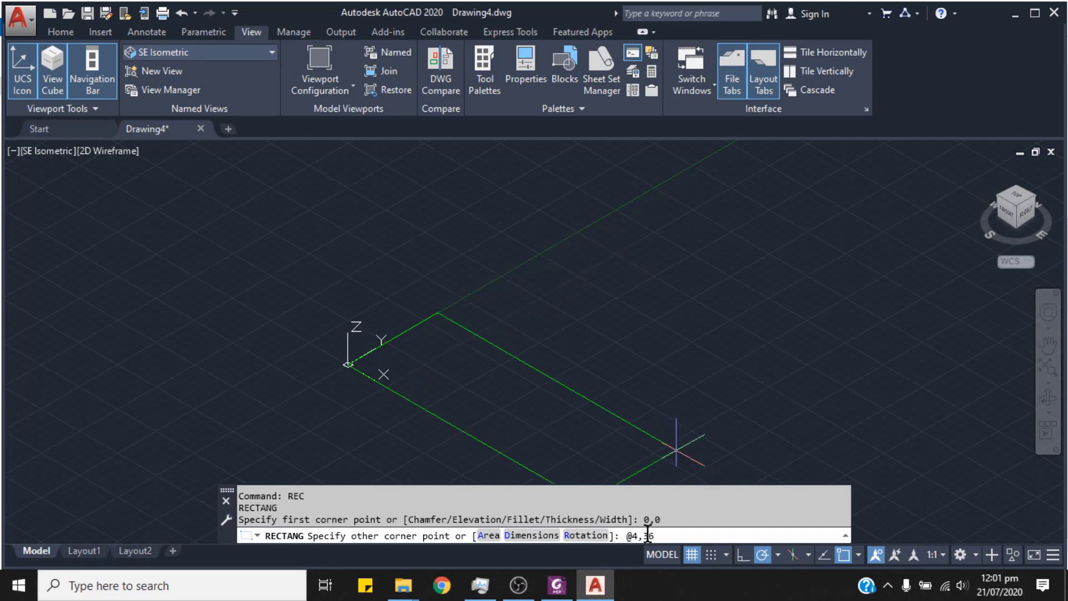
{"action": "key", "text": "Return"}
Recentre the view on the new rectangle and select it.
{"action": "scroll", "coordinate": [703, 282], "scroll_direction": "down", "scroll_amount": 5}
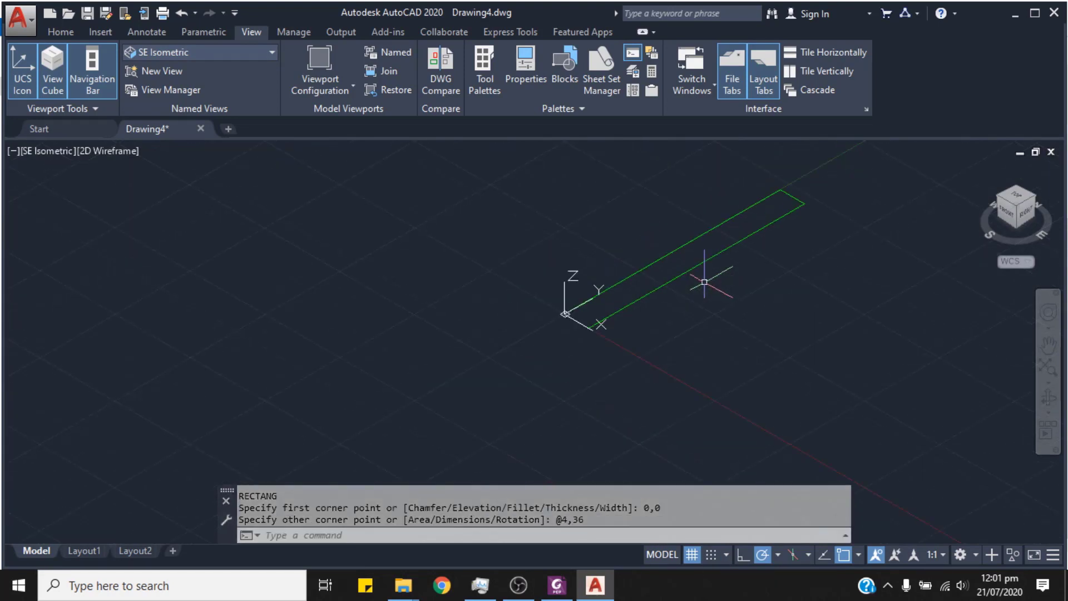
{"action": "scroll", "coordinate": [615, 339], "scroll_direction": "down", "scroll_amount": 1}
{"action": "scroll", "coordinate": [528, 362], "scroll_direction": "up", "scroll_amount": 2}
{"action": "scroll", "coordinate": [527, 362], "scroll_direction": "up", "scroll_amount": 4}
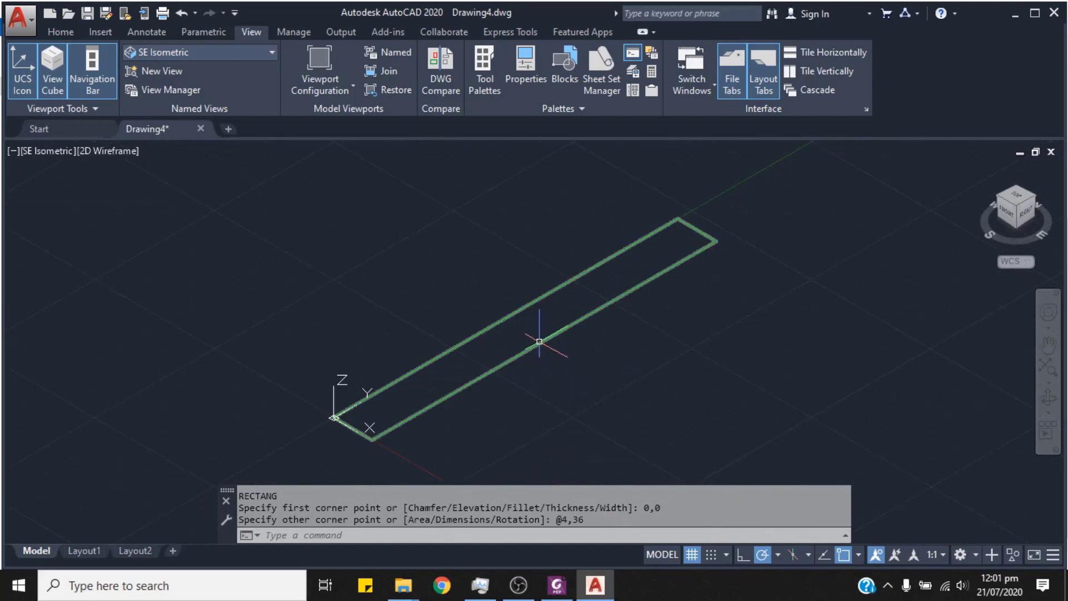
{"action": "scroll", "coordinate": [543, 341], "scroll_direction": "down", "scroll_amount": 4}
{"action": "mouse_move", "coordinate": [644, 349]}
{"action": "middle_mouse_down"}
{"action": "mouse_move", "coordinate": [658, 355]}
{"action": "mouse_move", "coordinate": [644, 368]}
{"action": "middle_mouse_up"}
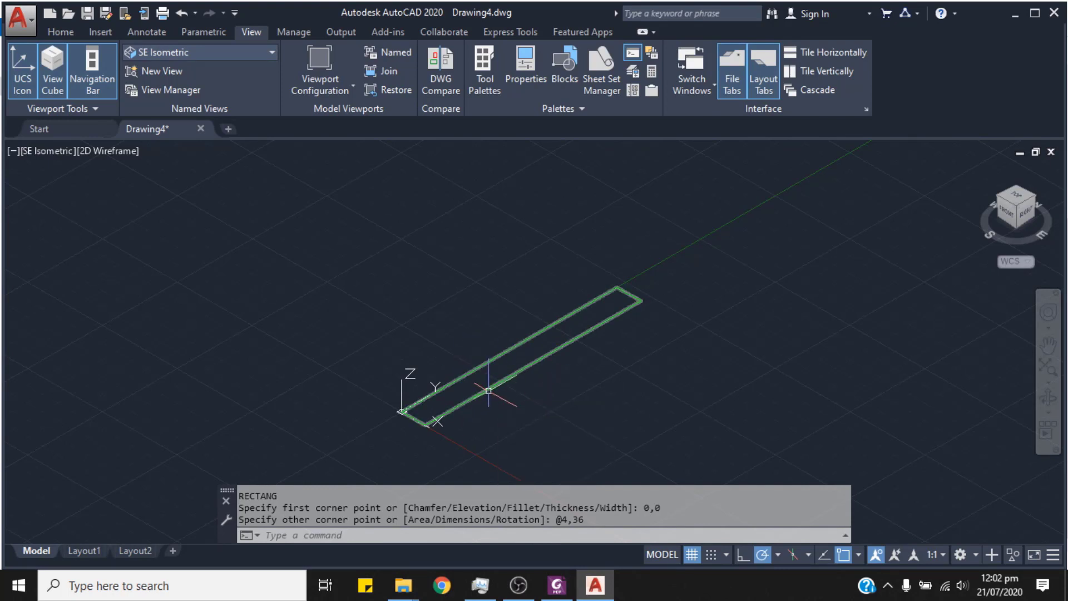
{"action": "middle_click_drag", "start_coordinate": [584, 389], "coordinate": [574, 378]}
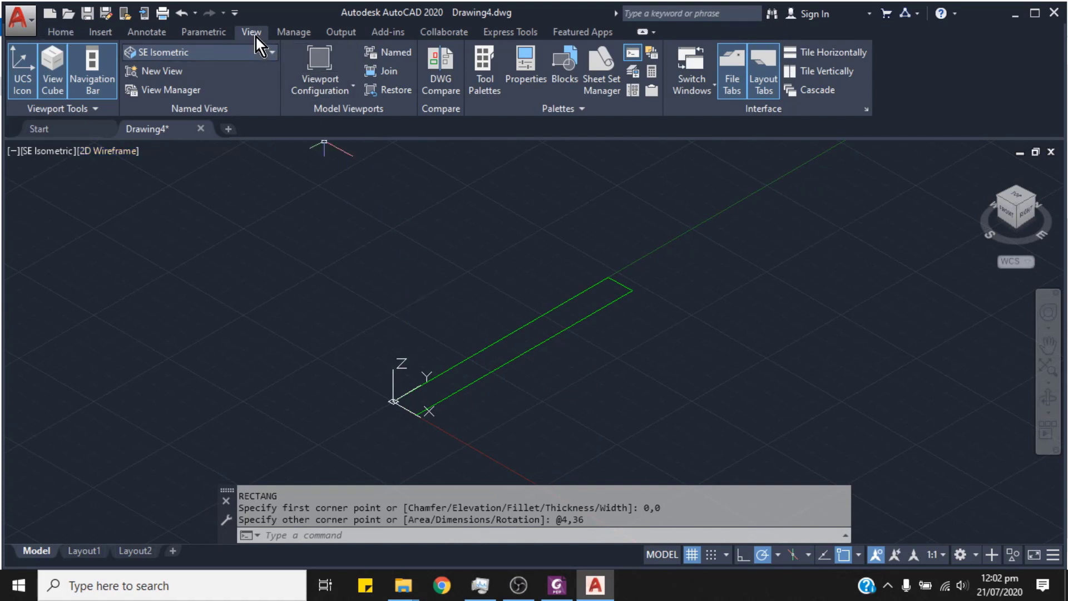
{"action": "key", "text": "ctrl+a"}
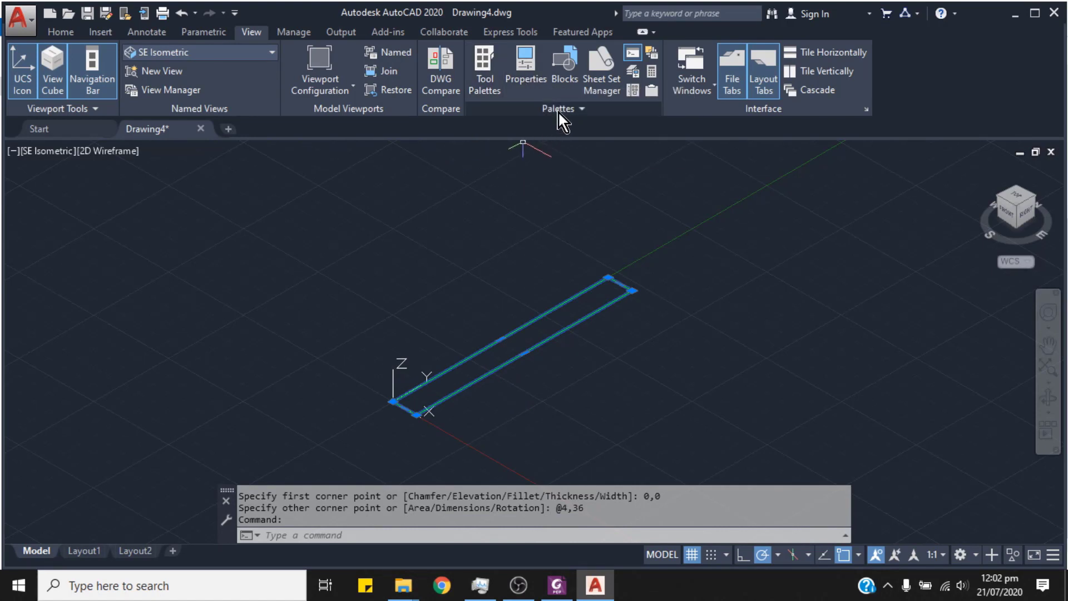
Set the rectangle's thickness to 34 in Properties, checking the back height in the PDF.
{"action": "left_click", "coordinate": [525, 68]}
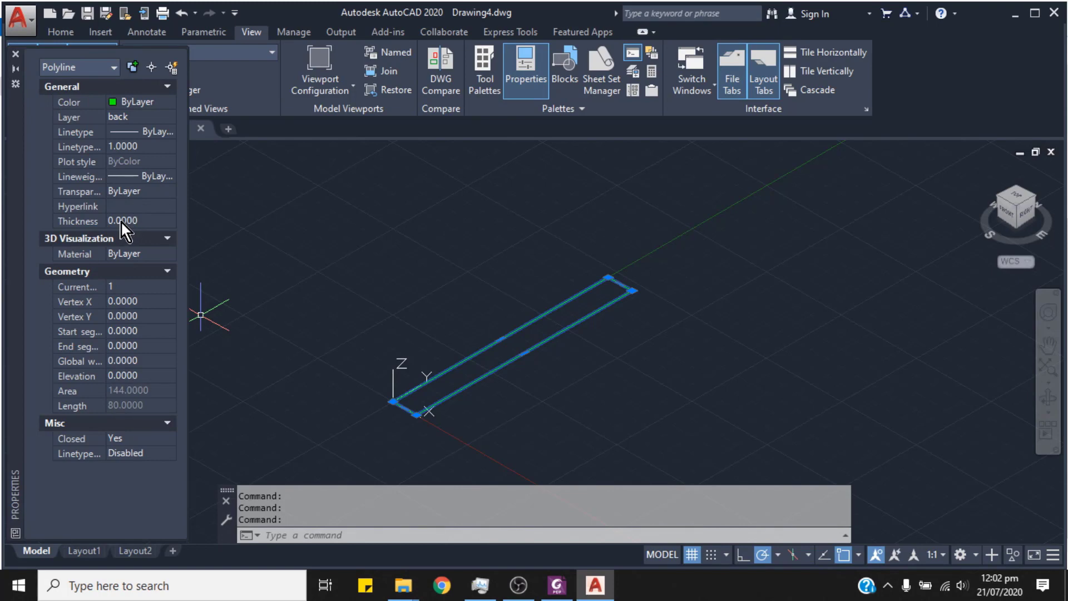
{"action": "left_click", "coordinate": [148, 223]}
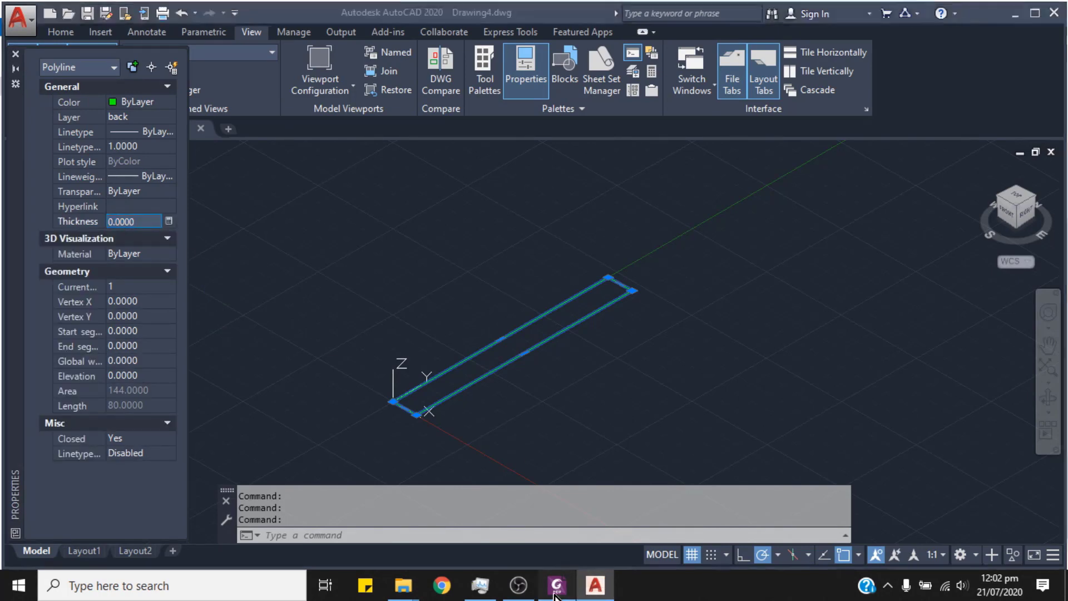
{"action": "left_click", "coordinate": [556, 584]}
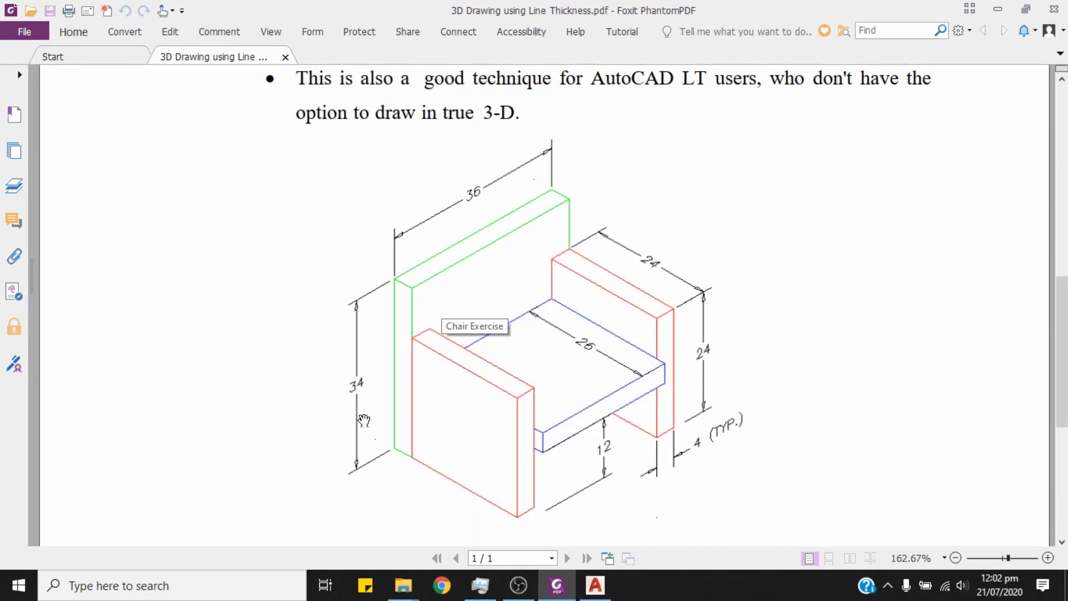
{"action": "left_click", "coordinate": [556, 584]}
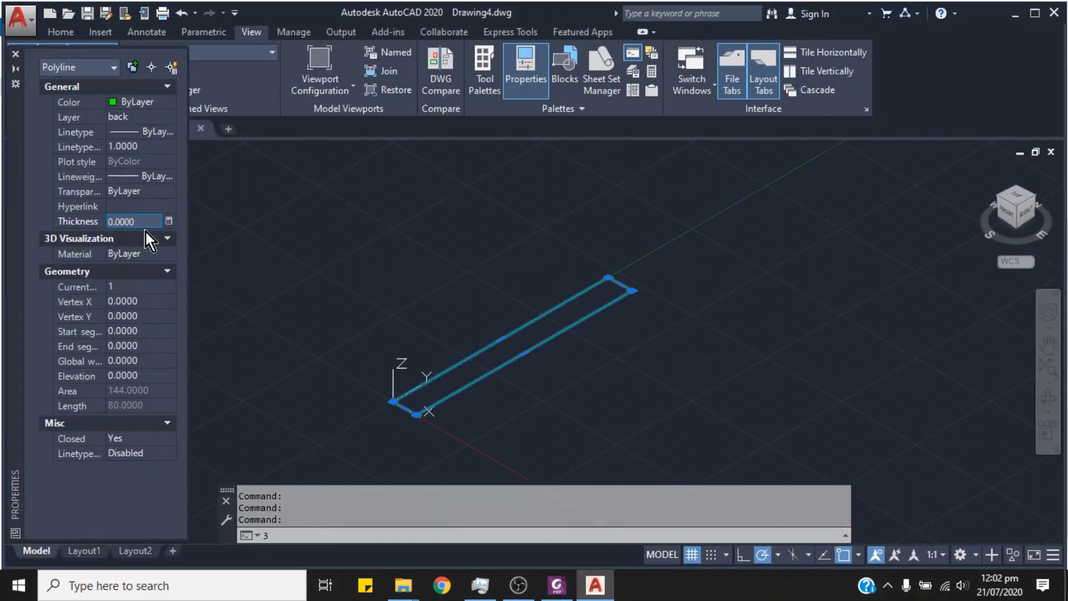
{"action": "type", "text": "34"}
{"action": "key", "text": "Return"}
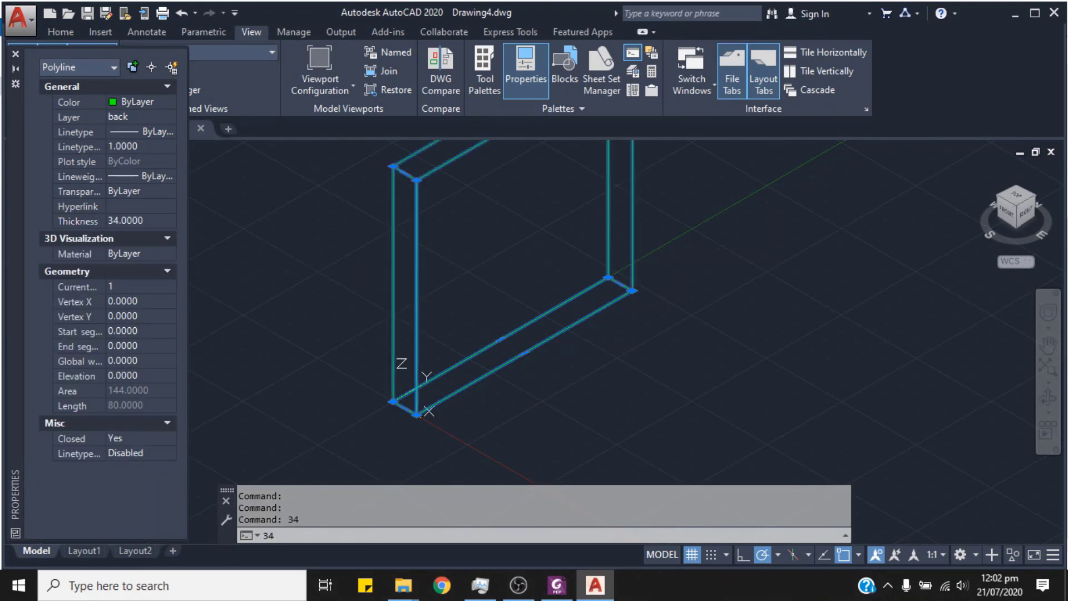
Undo and reapply the 34 thickness to the back rectangle, then close Properties.
{"action": "scroll", "coordinate": [500, 324], "scroll_direction": "down", "scroll_amount": 2}
{"action": "scroll", "coordinate": [501, 314], "scroll_direction": "down", "scroll_amount": 2}
{"action": "scroll", "coordinate": [497, 304], "scroll_direction": "down", "scroll_amount": 1}
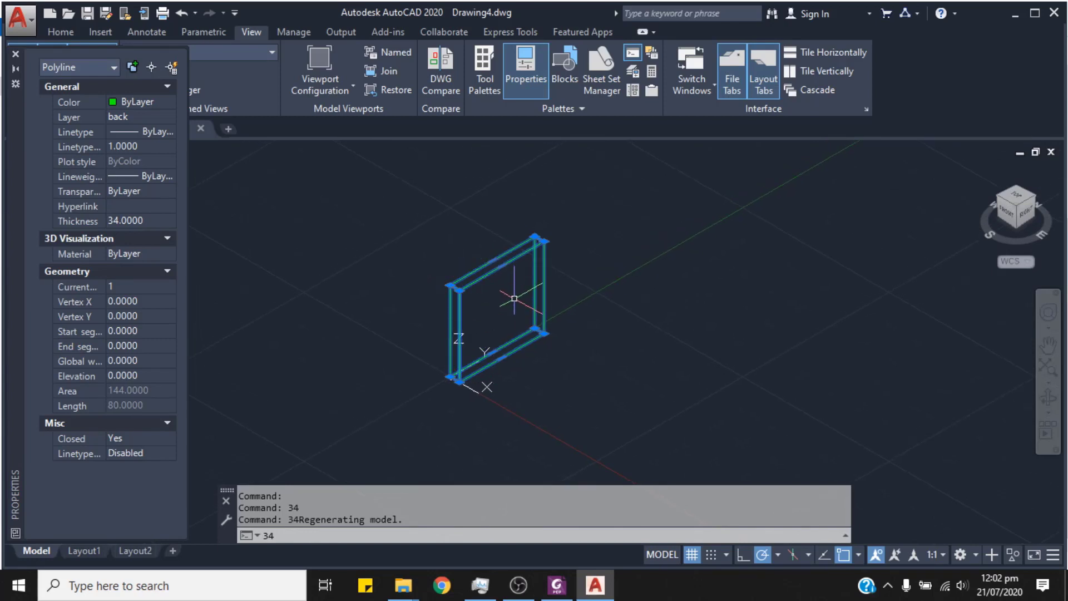
{"action": "middle_click_drag", "start_coordinate": [515, 302], "coordinate": [526, 315]}
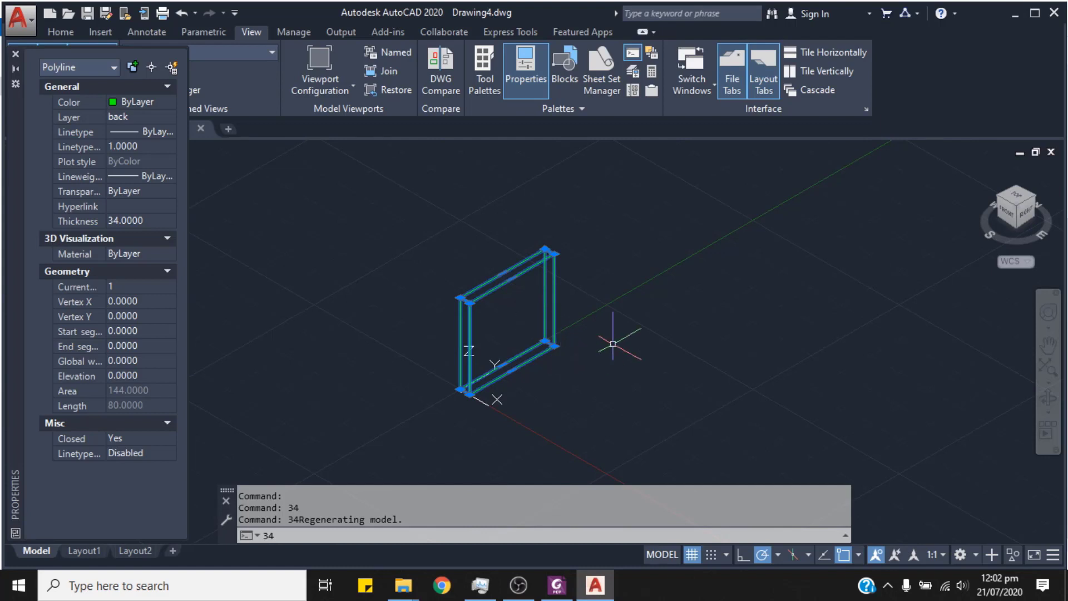
{"action": "key", "text": "ctrl+z"}
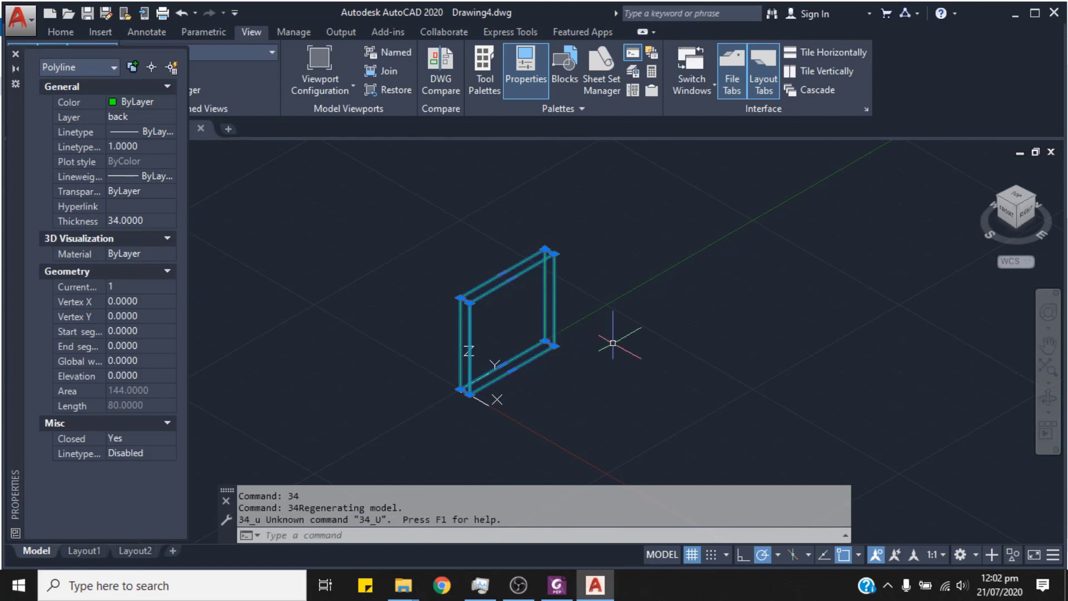
{"action": "key", "text": "ctrl+z"}
{"action": "key", "text": "ctrl+z"}
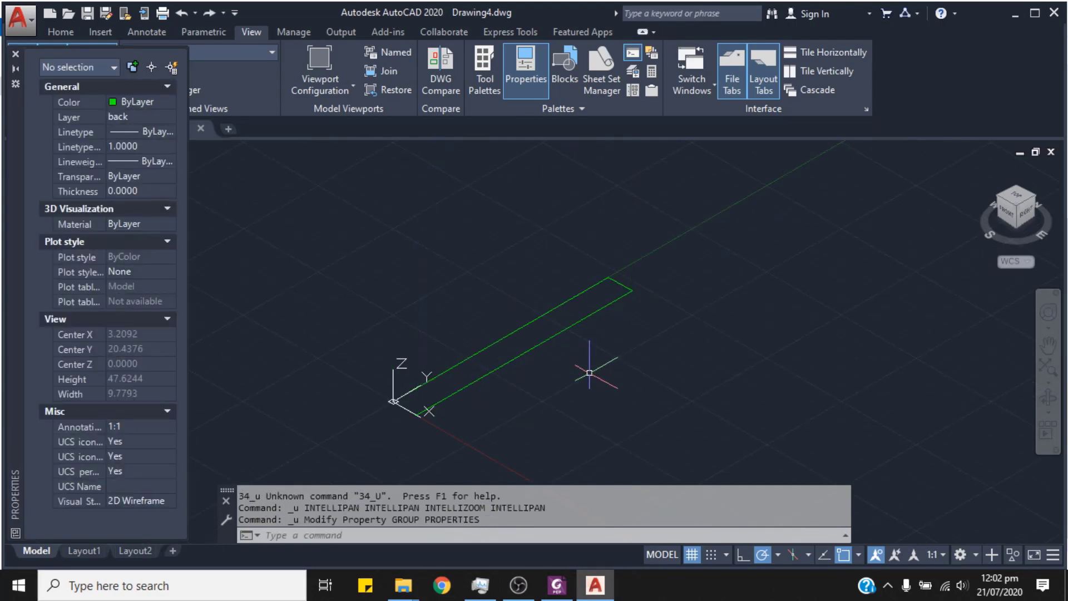
{"action": "left_click", "coordinate": [562, 330]}
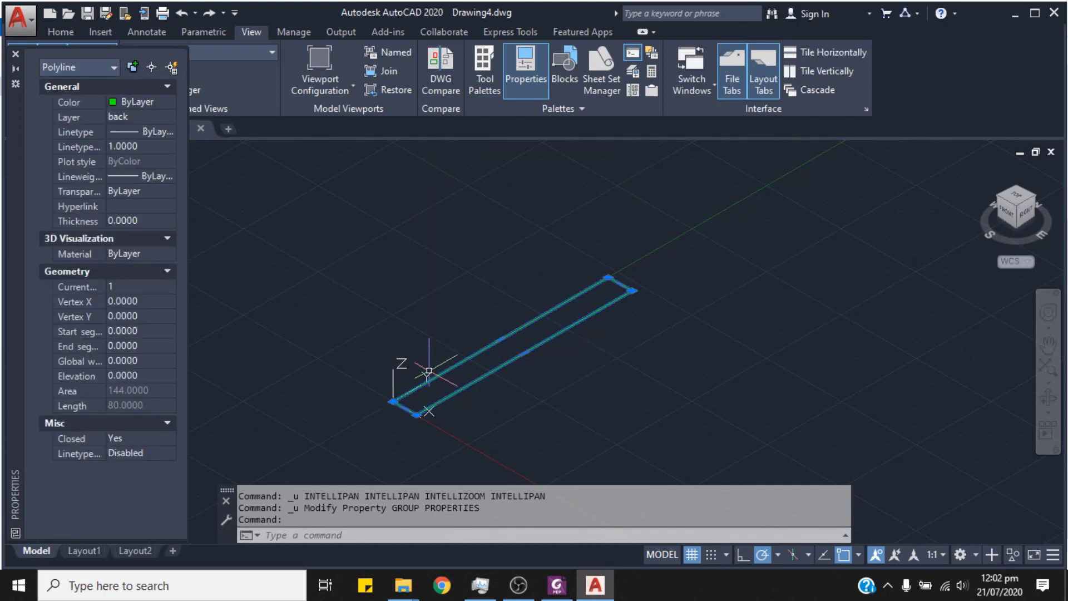
{"action": "left_click", "coordinate": [146, 221]}
{"action": "type", "text": "34"}
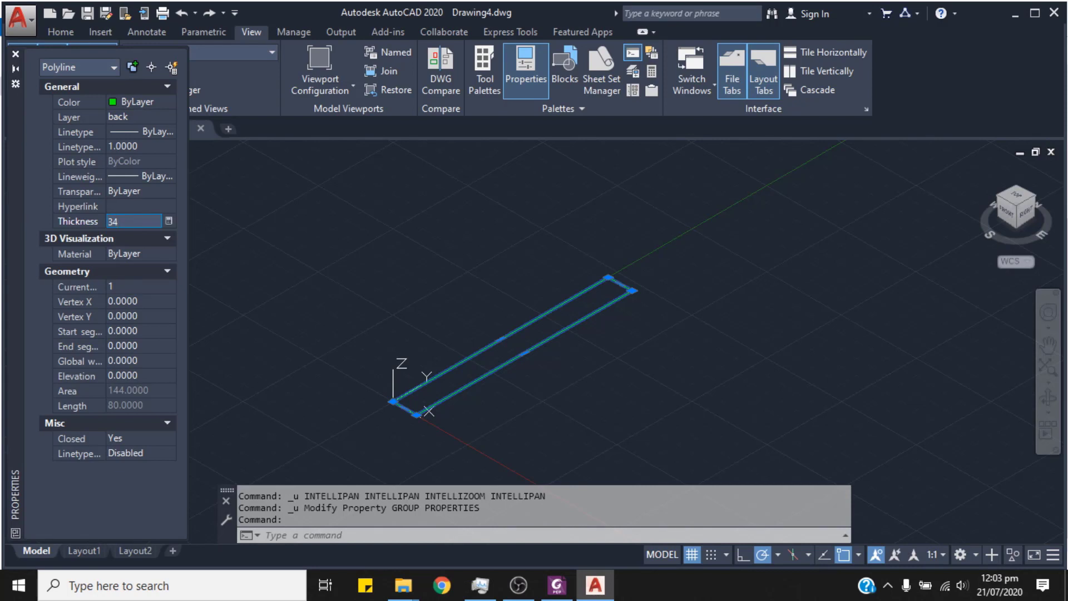
{"action": "key", "text": "Return"}
{"action": "middle_click_drag", "start_coordinate": [468, 214], "coordinate": [448, 328]}
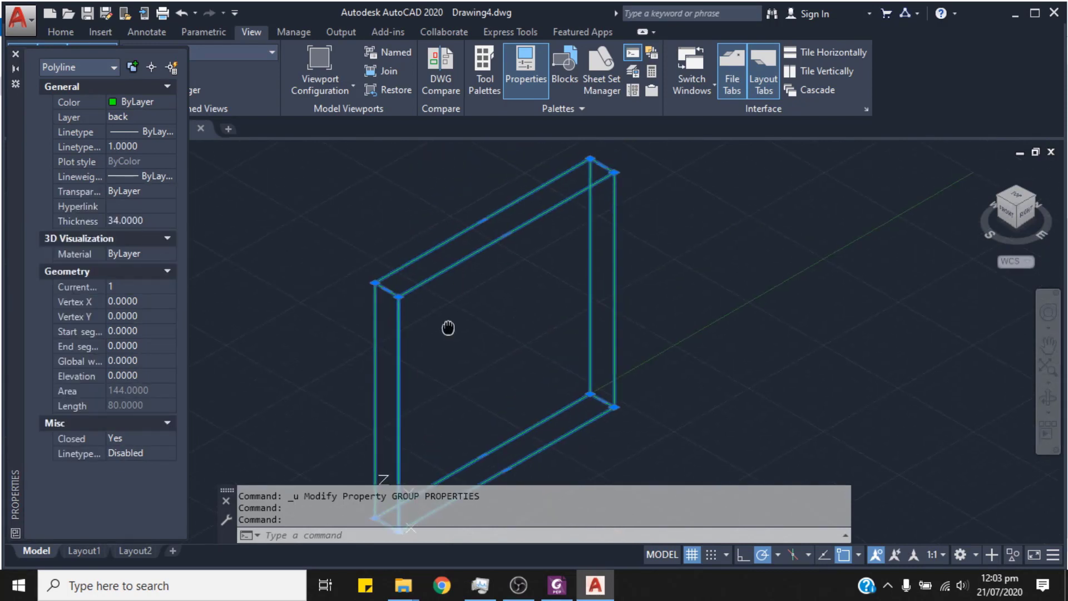
{"action": "scroll", "coordinate": [484, 341], "scroll_direction": "down", "scroll_amount": 4}
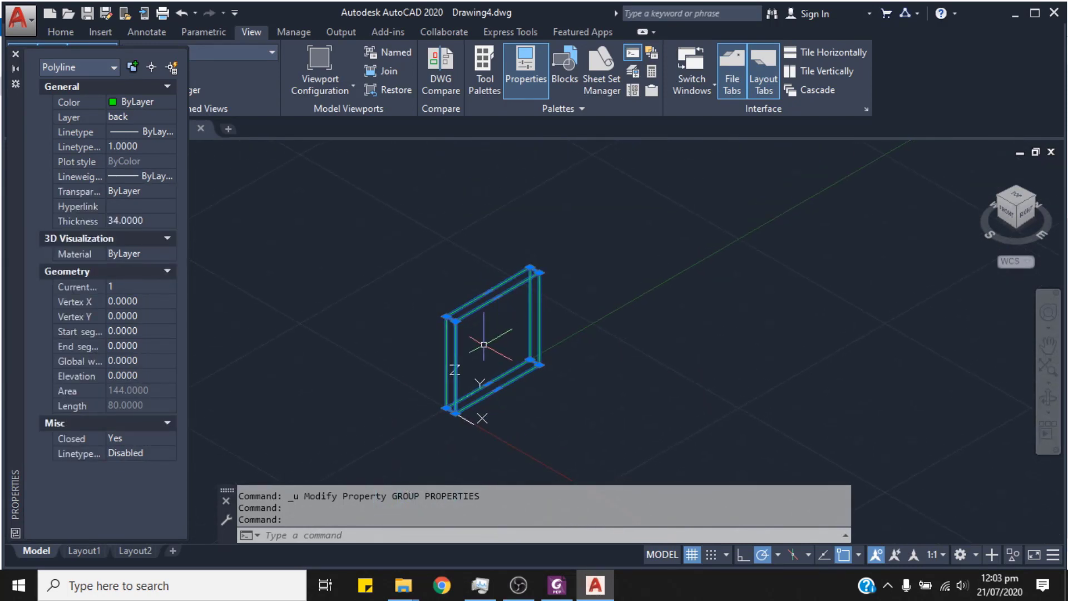
{"action": "left_click", "coordinate": [16, 56]}
{"action": "left_click", "coordinate": [660, 296]}
Make the red sides layer current and compare the model with the chair PDF.
{"action": "key", "text": "Escape"}
{"action": "key", "text": "Escape"}
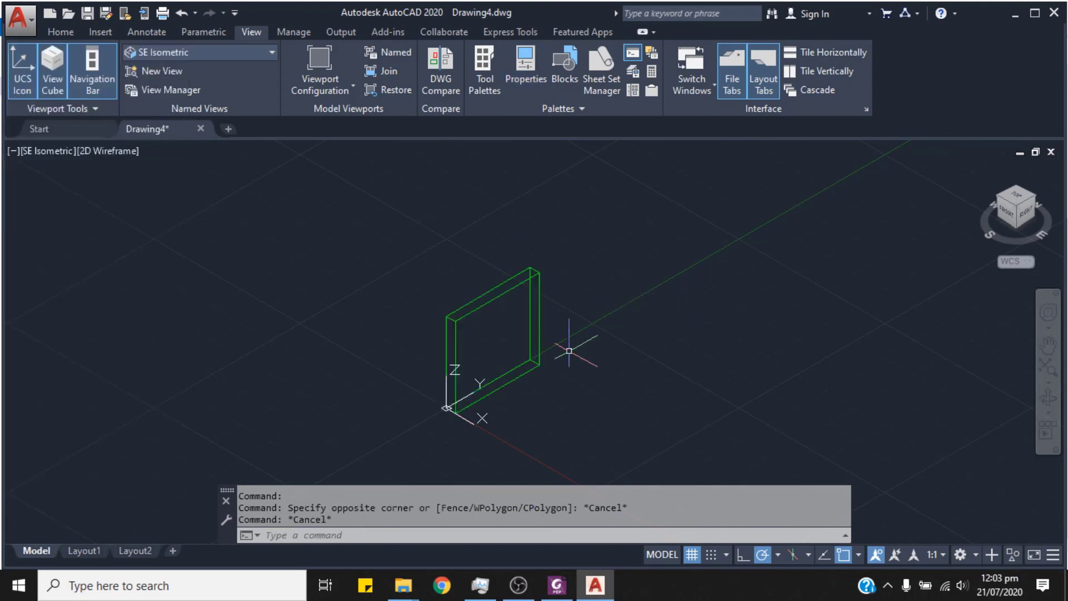
{"action": "mouse_move", "coordinate": [639, 346]}
{"action": "middle_mouse_down"}
{"action": "mouse_move", "coordinate": [590, 318]}
{"action": "mouse_move", "coordinate": [559, 331]}
{"action": "middle_mouse_up"}
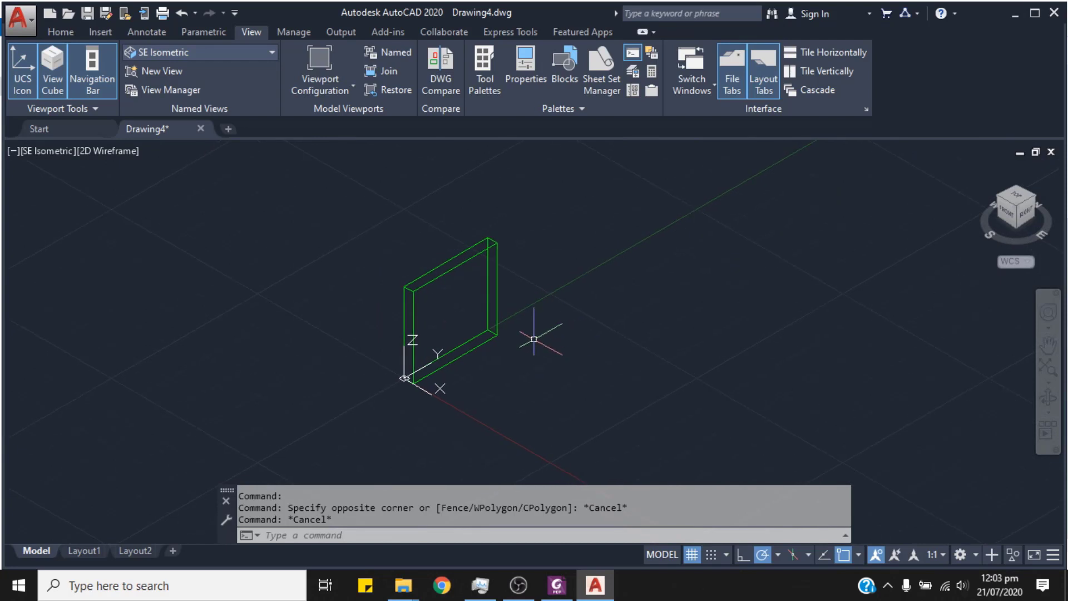
{"action": "left_click", "coordinate": [61, 32]}
{"action": "left_click", "coordinate": [610, 52]}
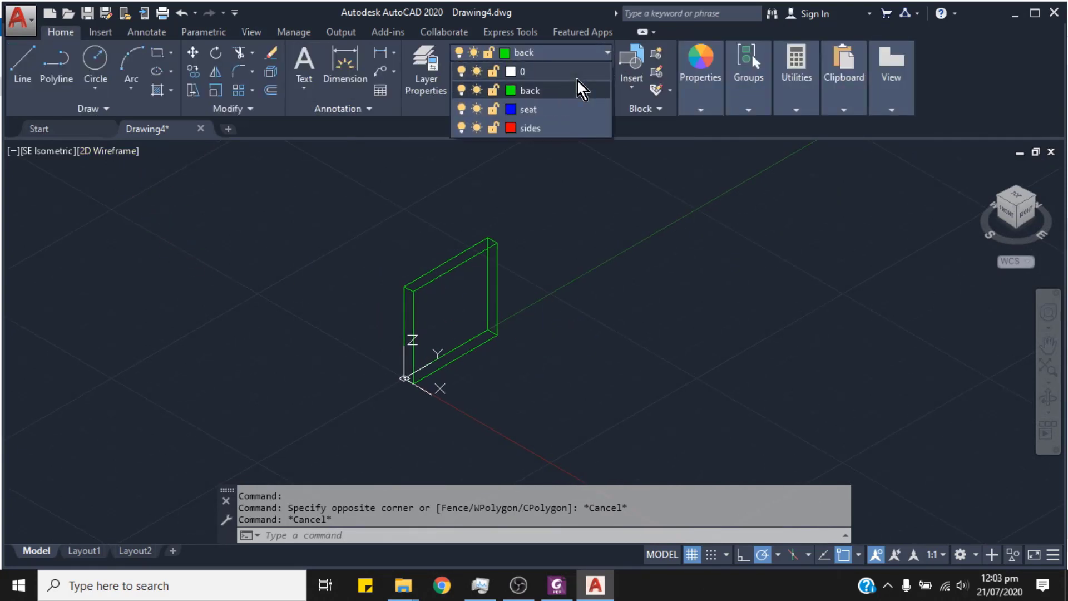
{"action": "left_click", "coordinate": [539, 129]}
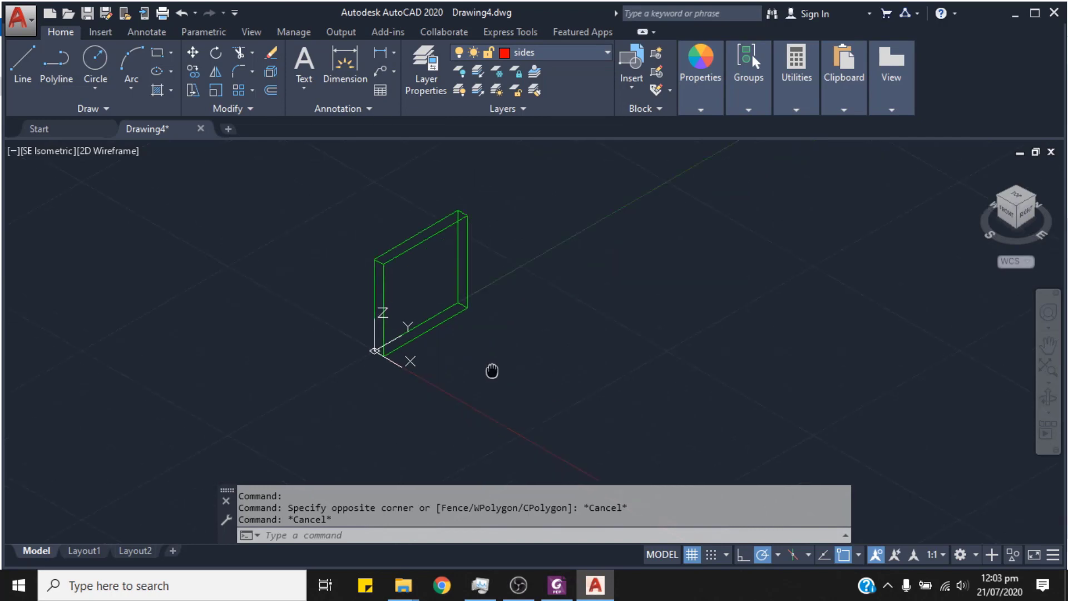
{"action": "scroll", "coordinate": [479, 369], "scroll_direction": "up", "scroll_amount": 3}
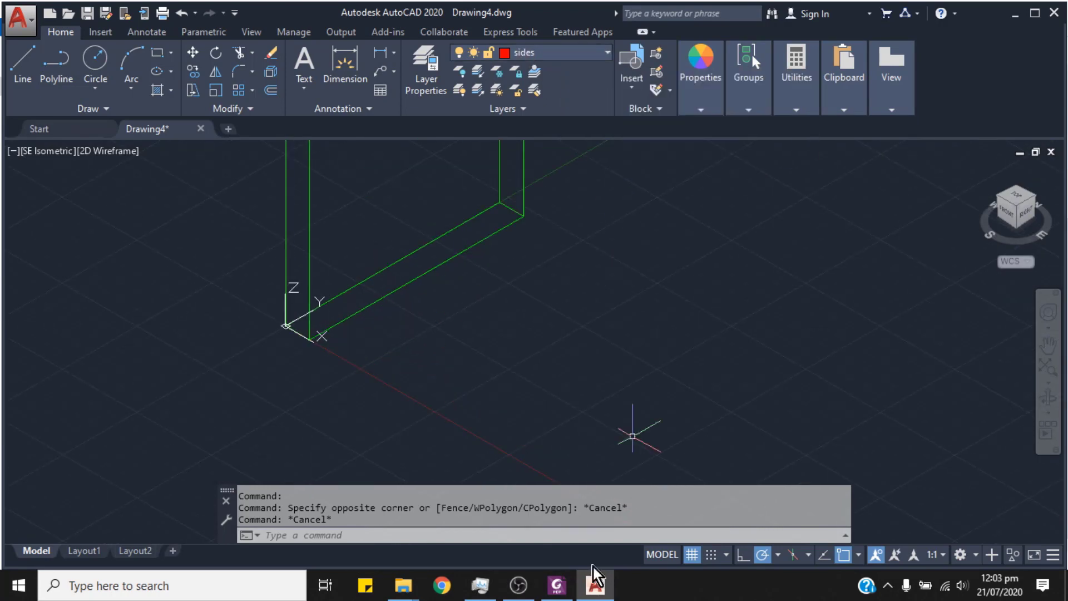
{"action": "left_click", "coordinate": [557, 584]}
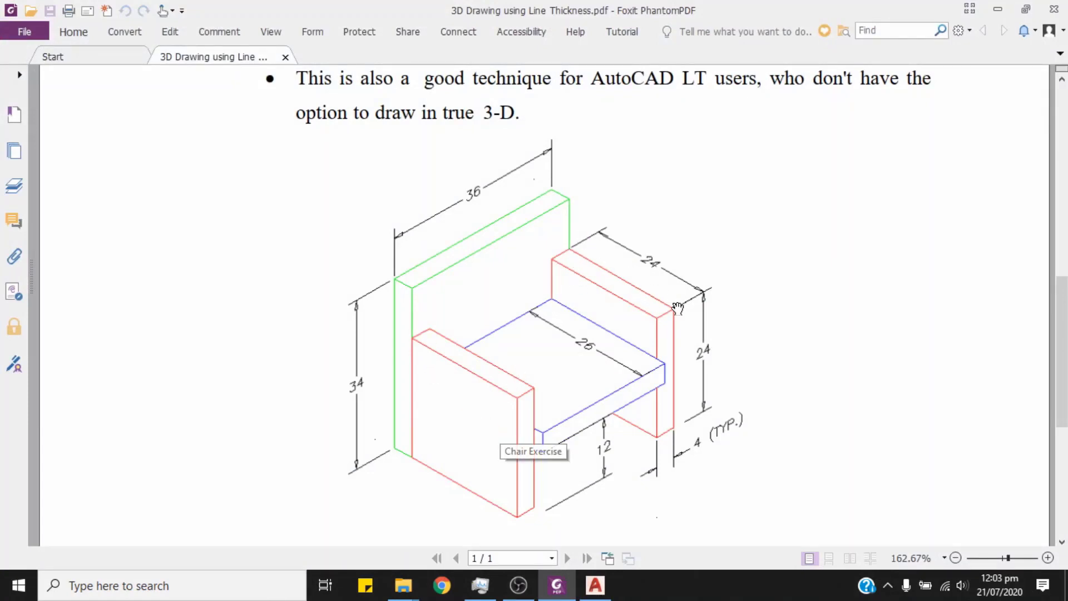
{"action": "left_click", "coordinate": [595, 584]}
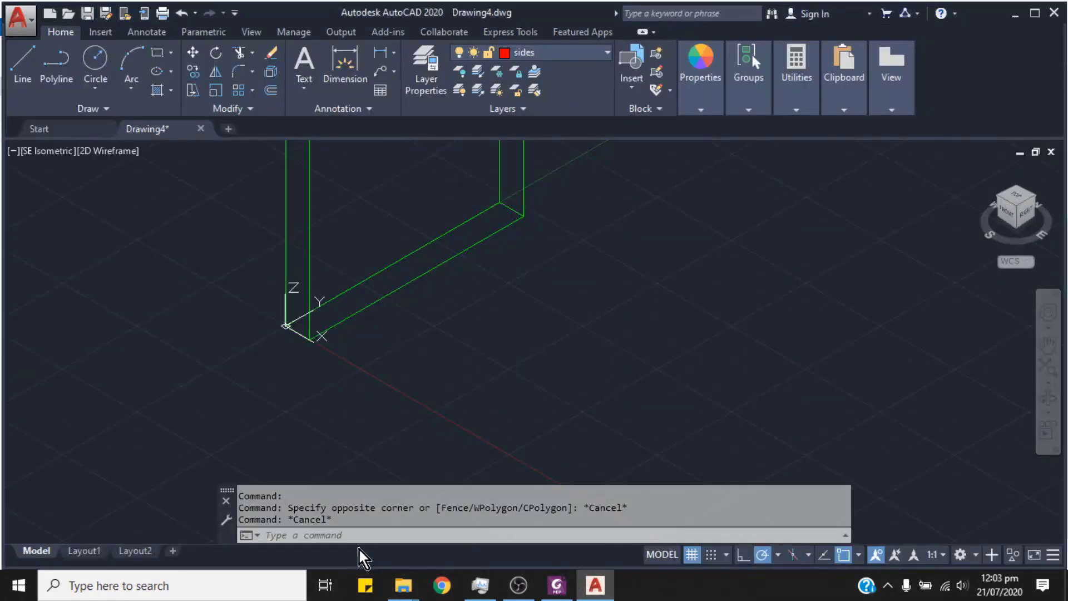
Draw a 24 by 4 rectangle starting at the back panel's lower corner.
{"action": "type", "text": "rec"}
{"action": "key", "text": "Return"}
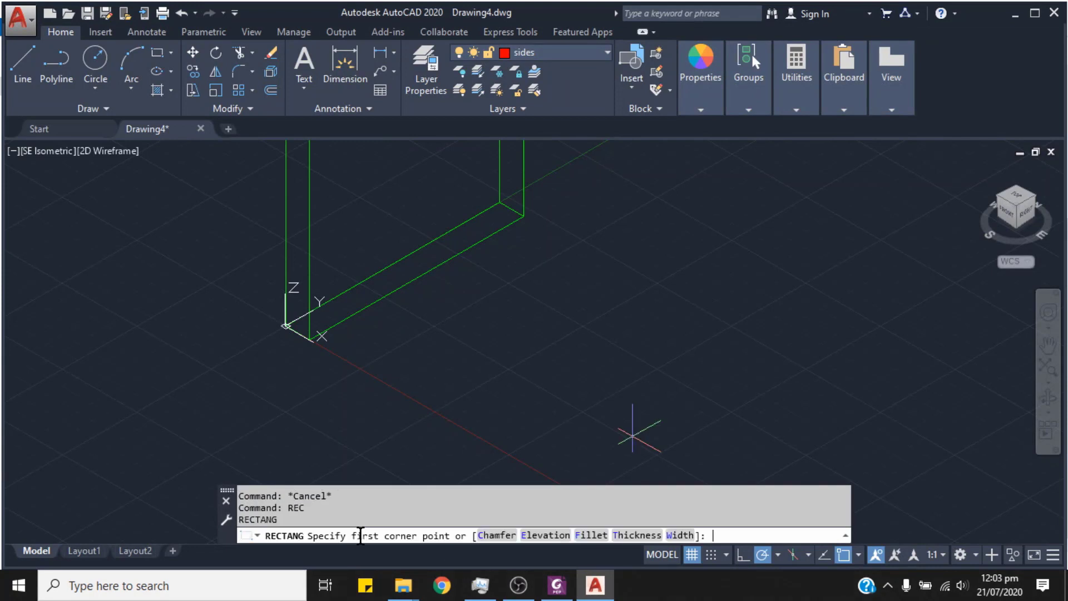
{"action": "scroll", "coordinate": [334, 342], "scroll_direction": "up", "scroll_amount": 3}
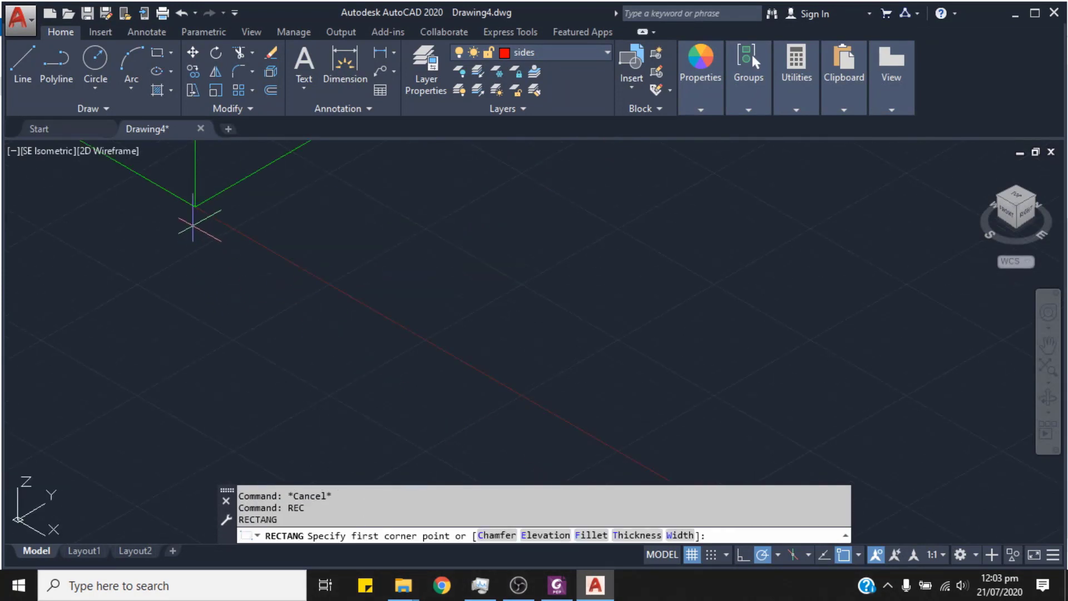
{"action": "middle_click_drag", "start_coordinate": [258, 254], "coordinate": [442, 465]}
{"action": "left_click", "coordinate": [394, 417]}
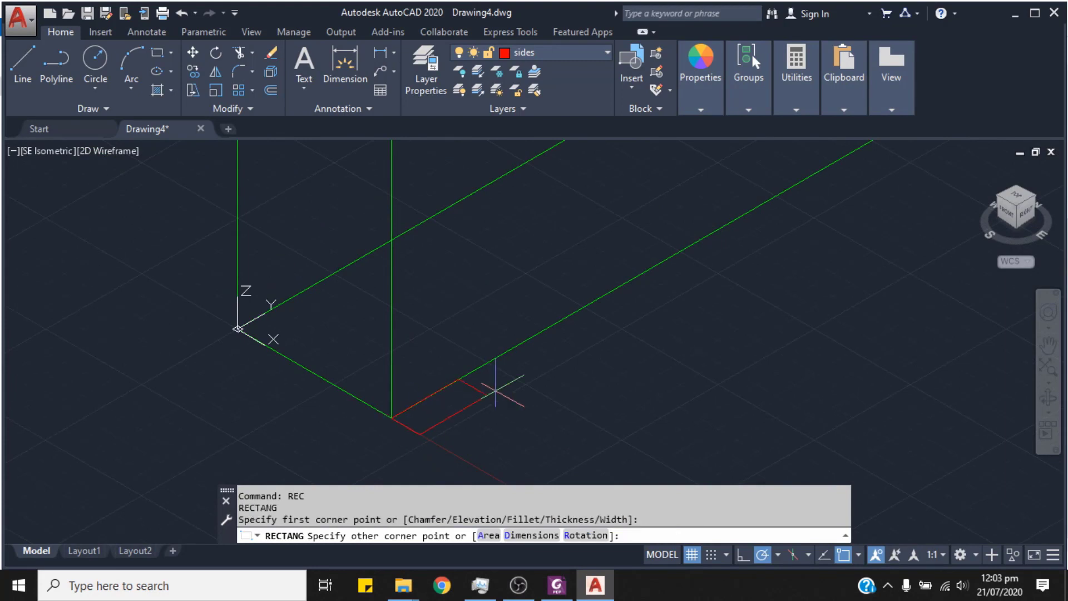
{"action": "middle_click_drag", "start_coordinate": [490, 381], "coordinate": [701, 421]}
{"action": "scroll", "coordinate": [882, 458], "scroll_direction": "down", "scroll_amount": 2}
{"action": "middle_click_drag", "start_coordinate": [882, 457], "coordinate": [490, 262]}
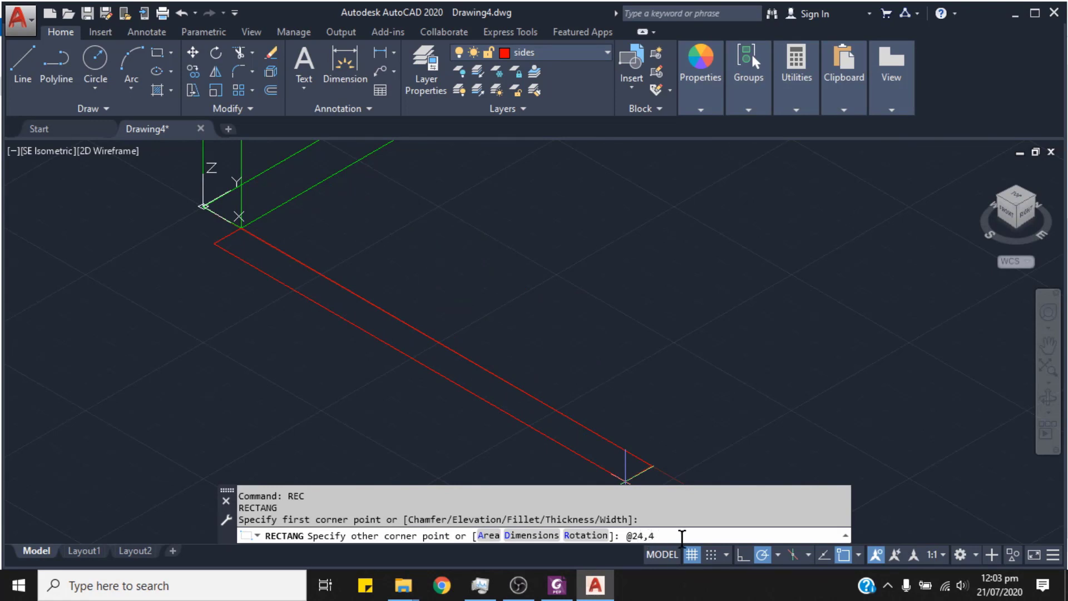
{"action": "key", "text": "Return"}
Pan and zoom to bring the whole model back into view.
{"action": "middle_click_drag", "start_coordinate": [429, 251], "coordinate": [497, 344]}
{"action": "scroll", "coordinate": [498, 341], "scroll_direction": "down", "scroll_amount": 2}
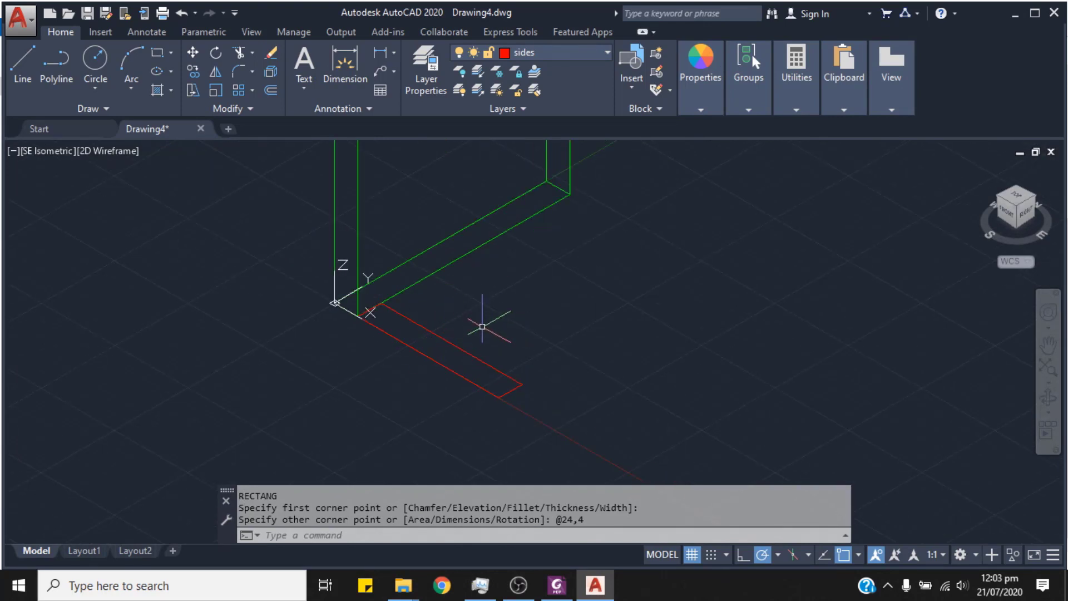
{"action": "middle_click_drag", "start_coordinate": [482, 330], "coordinate": [483, 360]}
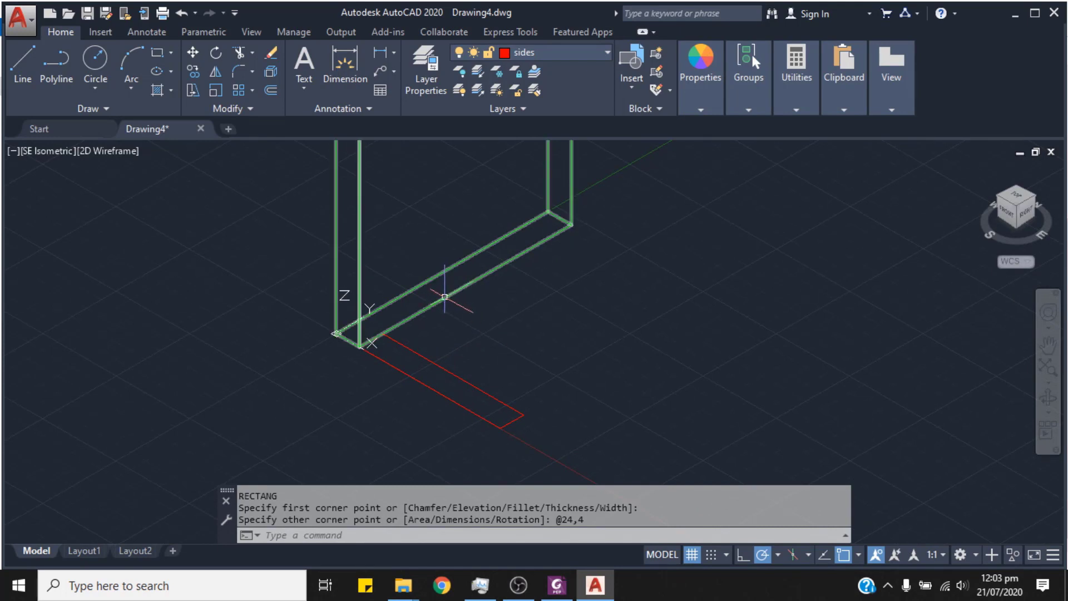
{"action": "scroll", "coordinate": [476, 341], "scroll_direction": "down", "scroll_amount": 2}
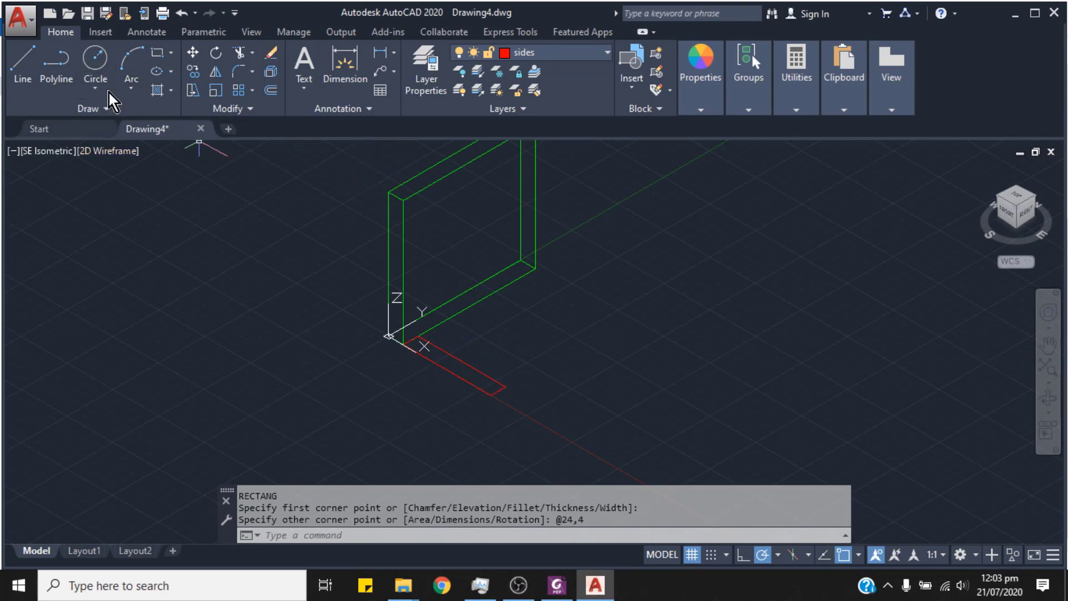
View the model from Top to check the red rectangle's placement.
{"action": "left_click", "coordinate": [253, 33]}
{"action": "left_click", "coordinate": [267, 53]}
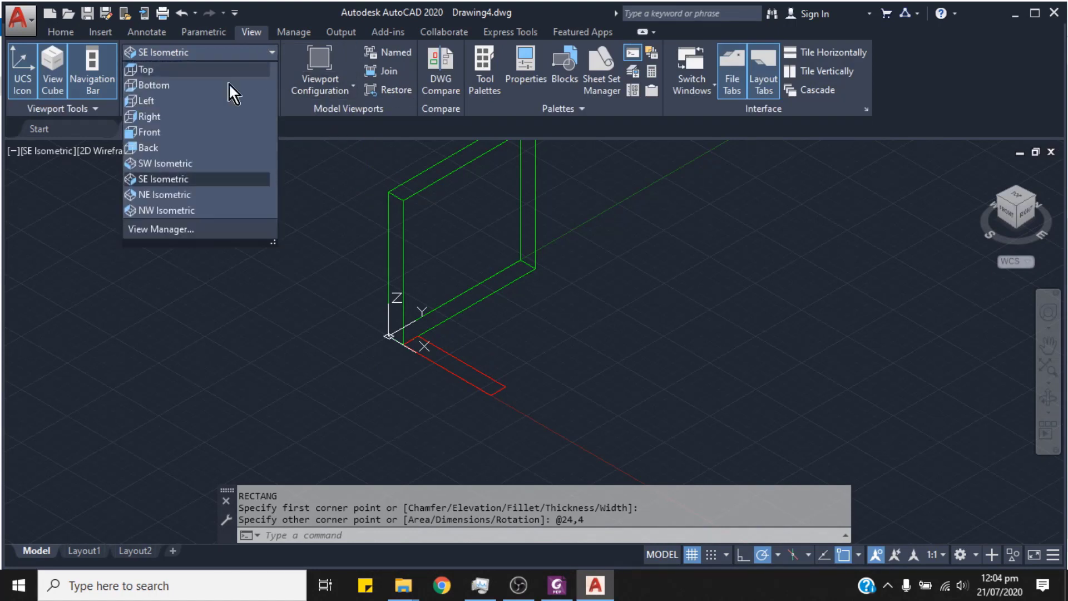
{"action": "left_click", "coordinate": [155, 71]}
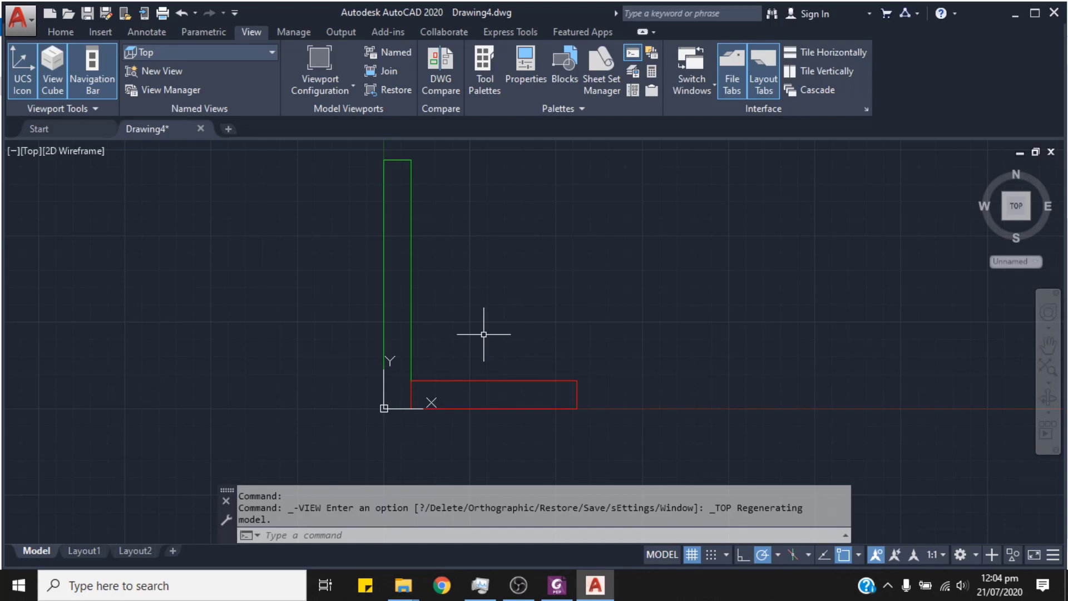
{"action": "left_click", "coordinate": [60, 32]}
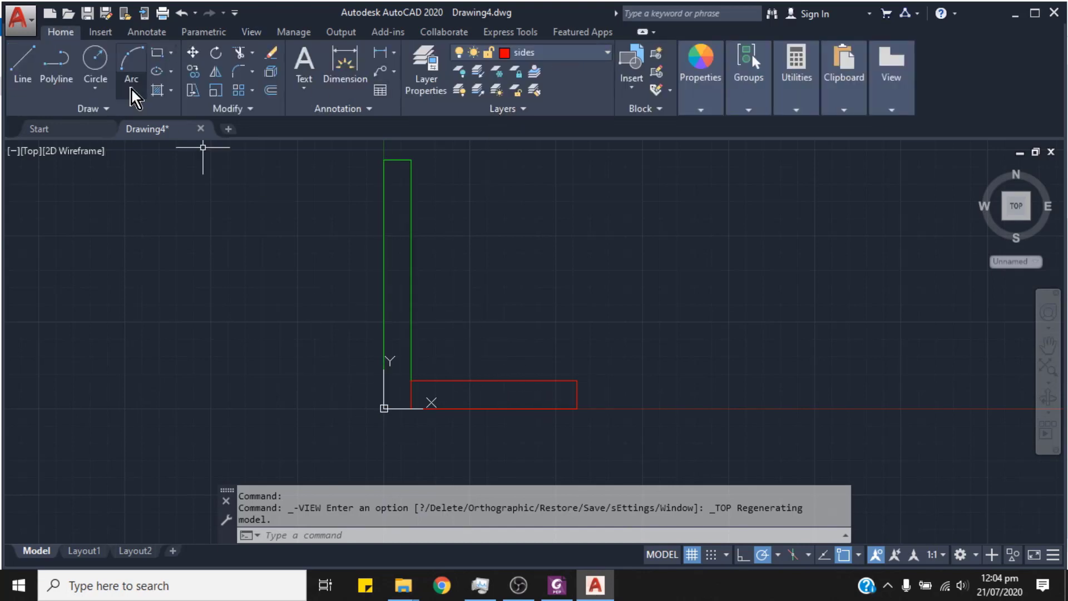
Return to SE Isometric and select the red base rectangle.
{"action": "left_click", "coordinate": [252, 32]}
{"action": "left_click", "coordinate": [267, 54]}
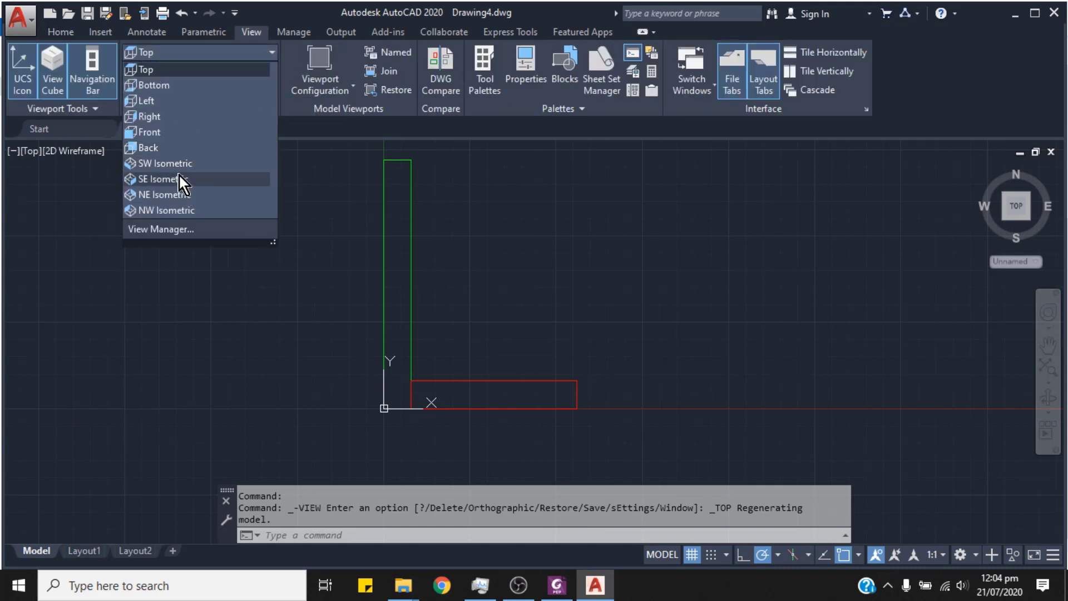
{"action": "left_click", "coordinate": [179, 175]}
{"action": "scroll", "coordinate": [495, 346], "scroll_direction": "down", "scroll_amount": 2}
{"action": "scroll", "coordinate": [488, 312], "scroll_direction": "up", "scroll_amount": 1}
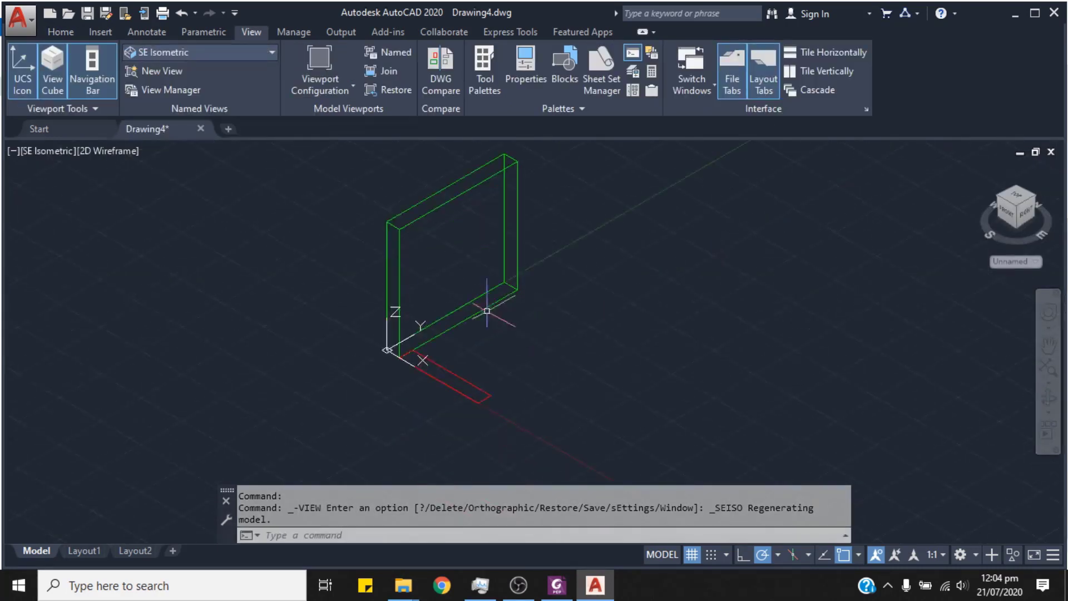
{"action": "scroll", "coordinate": [464, 352], "scroll_direction": "up", "scroll_amount": 1}
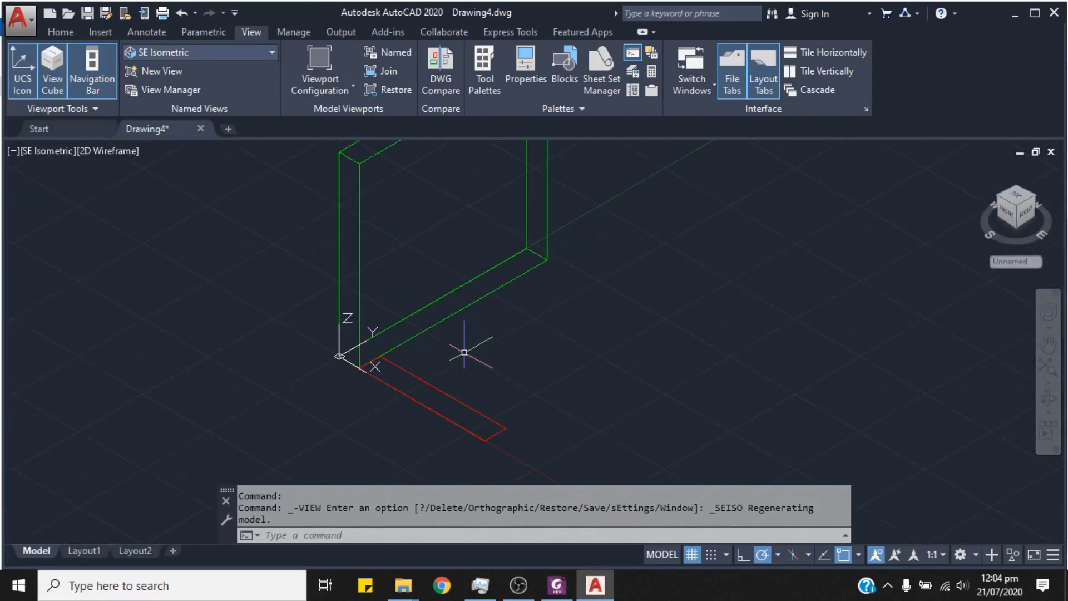
{"action": "left_click", "coordinate": [442, 392]}
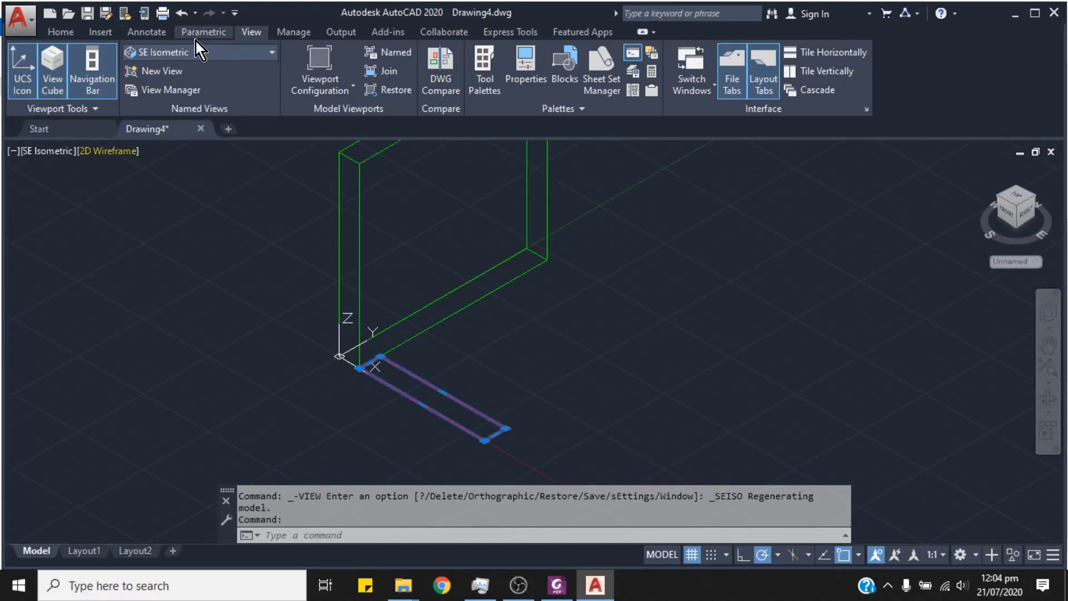
Give the selected red side rectangle a thickness of 24 in Properties.
{"action": "left_click", "coordinate": [529, 77]}
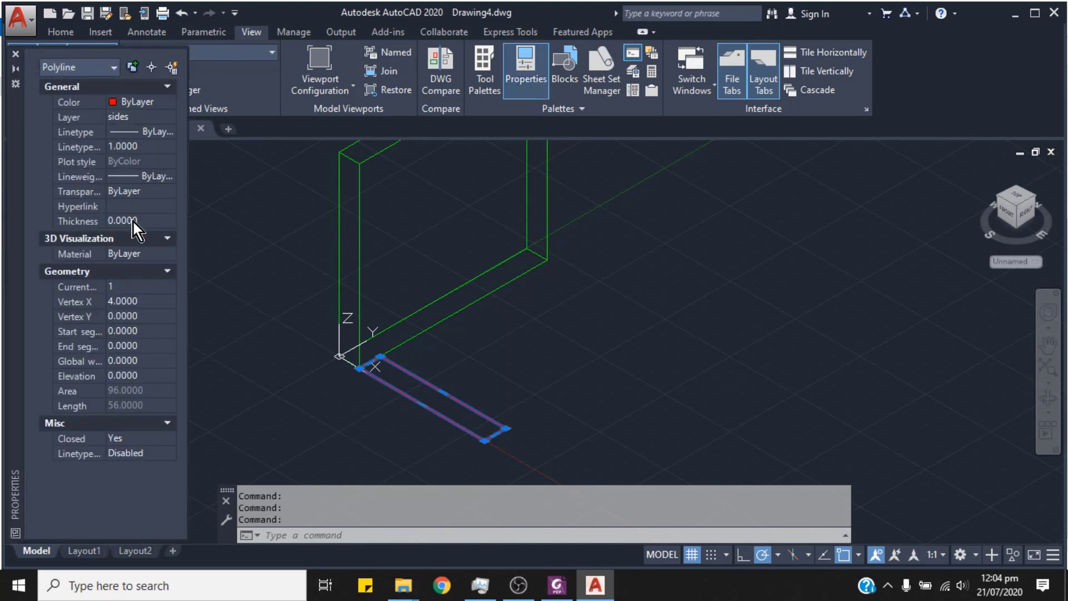
{"action": "left_click", "coordinate": [556, 585]}
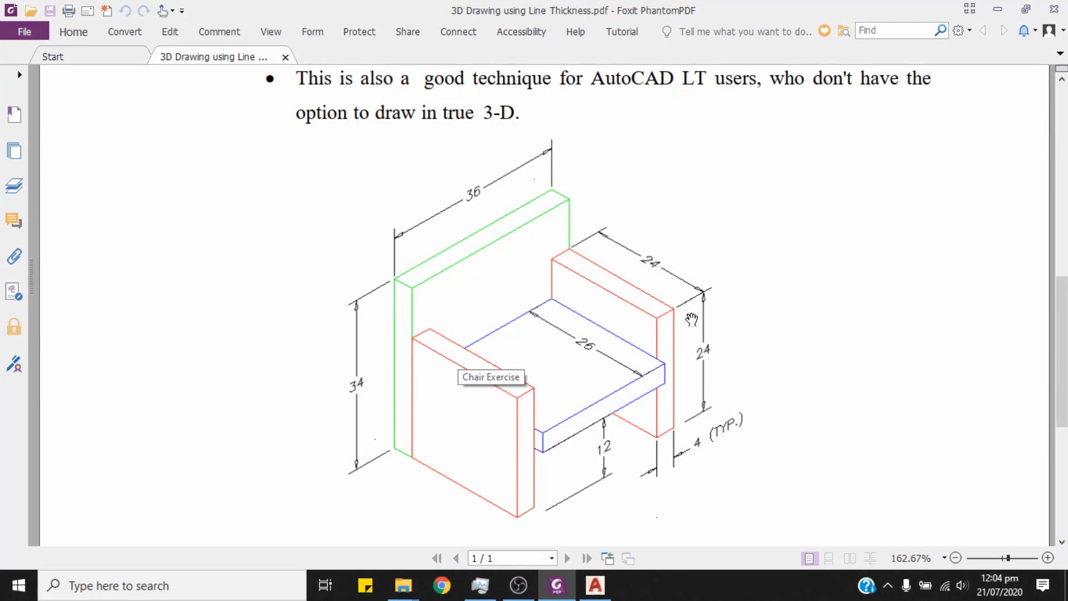
{"action": "left_click", "coordinate": [595, 586]}
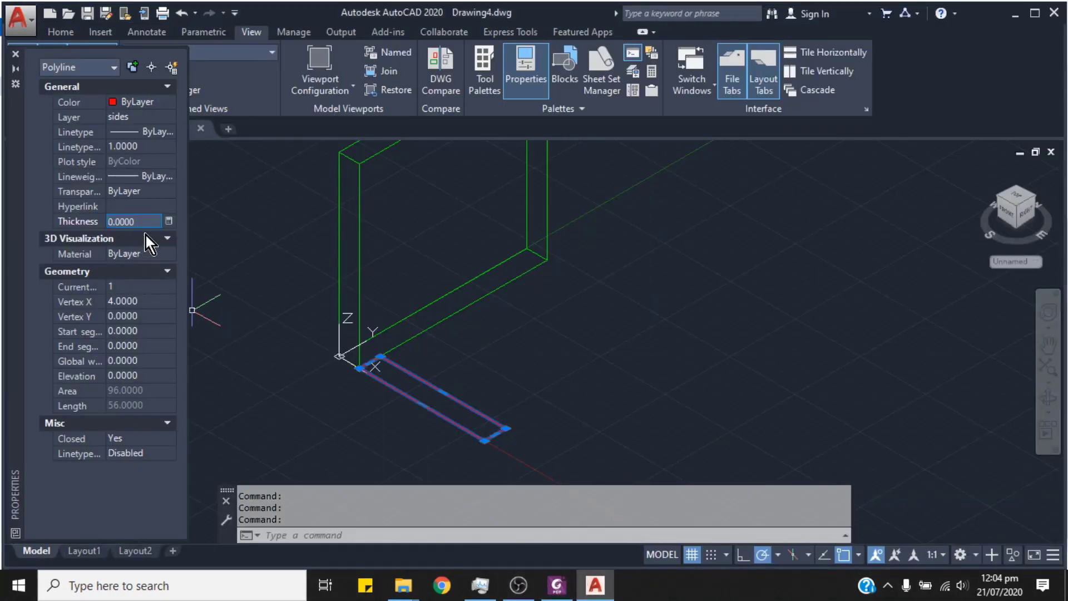
{"action": "left_click", "coordinate": [149, 219]}
{"action": "type", "text": "24.0000"}
{"action": "key", "text": "Return"}
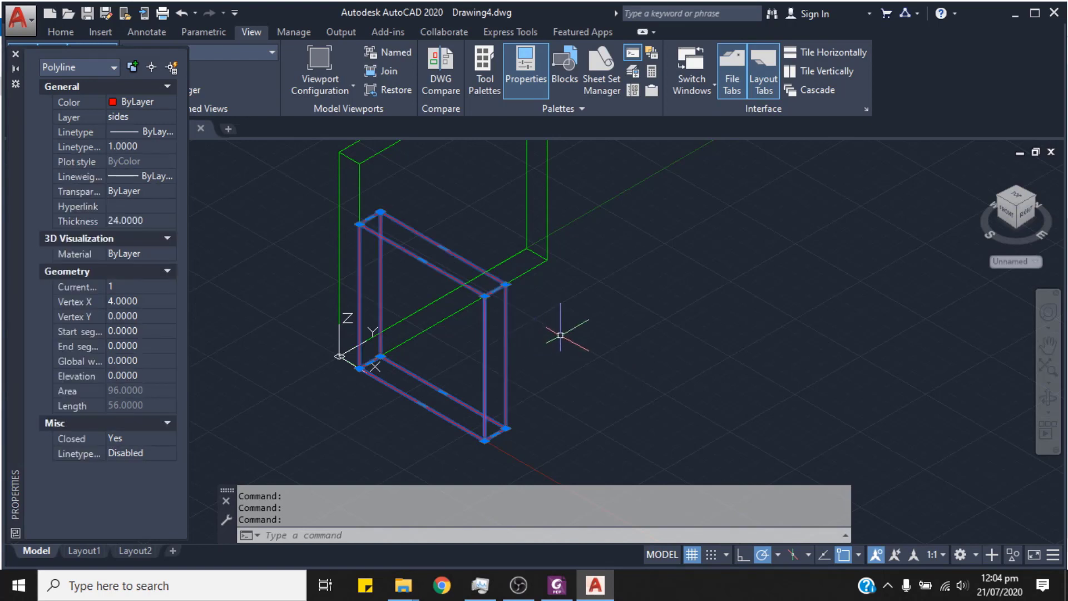
Deselect the new side panel and re-centre the back and side panels in view.
{"action": "scroll", "coordinate": [610, 333], "scroll_direction": "down", "scroll_amount": 2}
{"action": "middle_click_drag", "start_coordinate": [610, 332], "coordinate": [532, 361]}
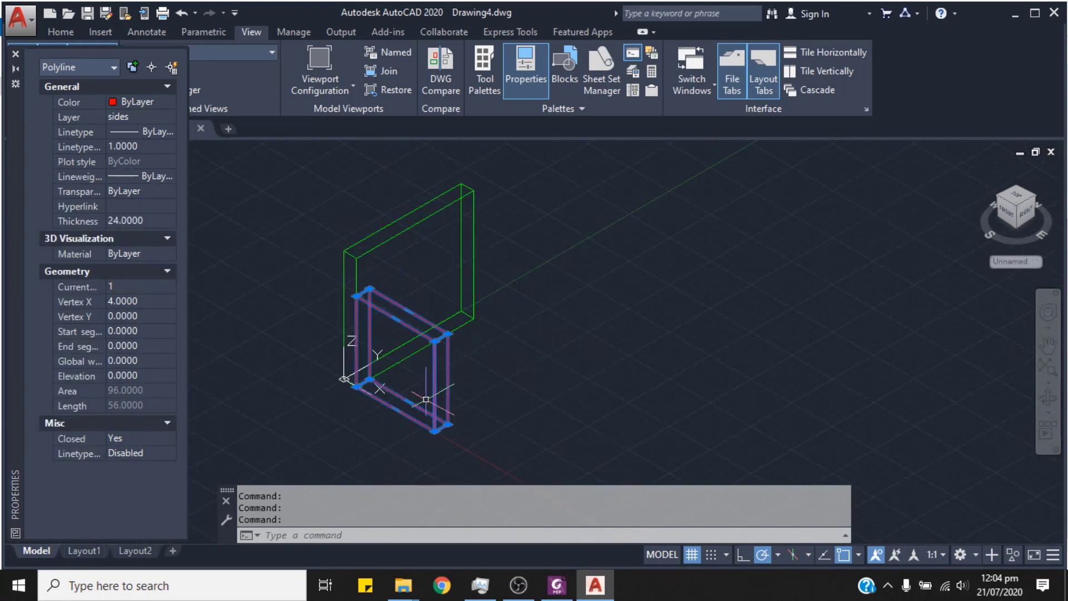
{"action": "key", "text": "Escape"}
{"action": "middle_click_drag", "start_coordinate": [512, 370], "coordinate": [562, 361]}
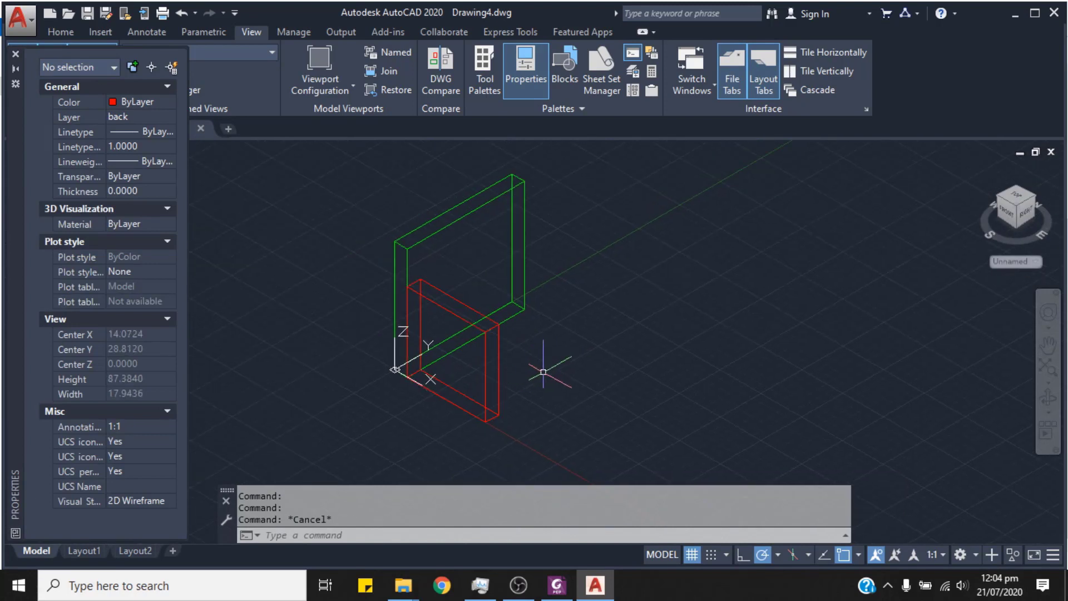
{"action": "scroll", "coordinate": [517, 369], "scroll_direction": "up", "scroll_amount": 2}
{"action": "scroll", "coordinate": [531, 339], "scroll_direction": "down", "scroll_amount": 2}
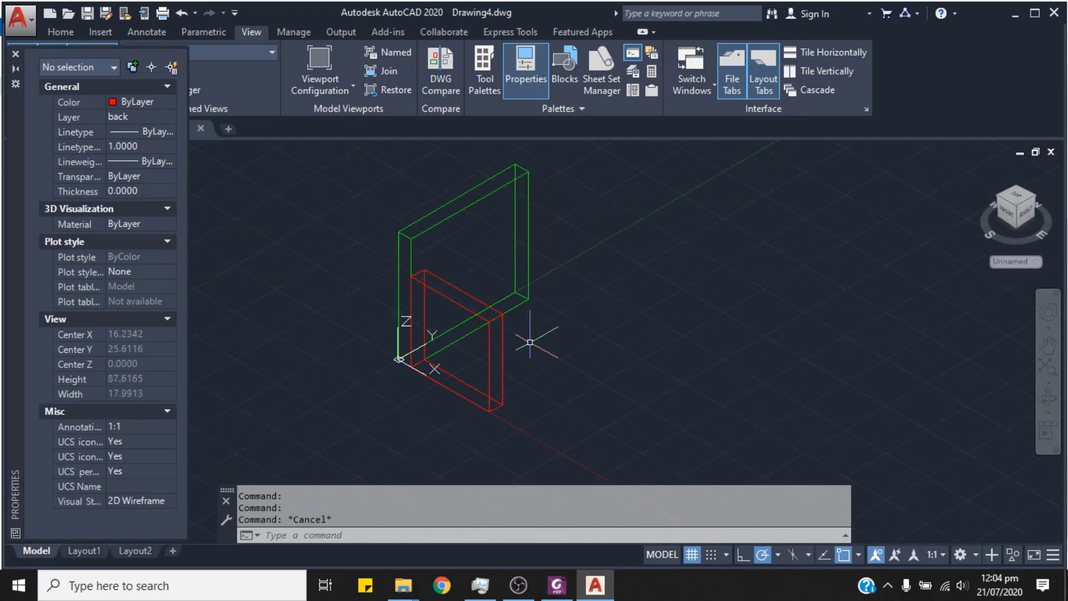
{"action": "scroll", "coordinate": [544, 310], "scroll_direction": "up", "scroll_amount": 2}
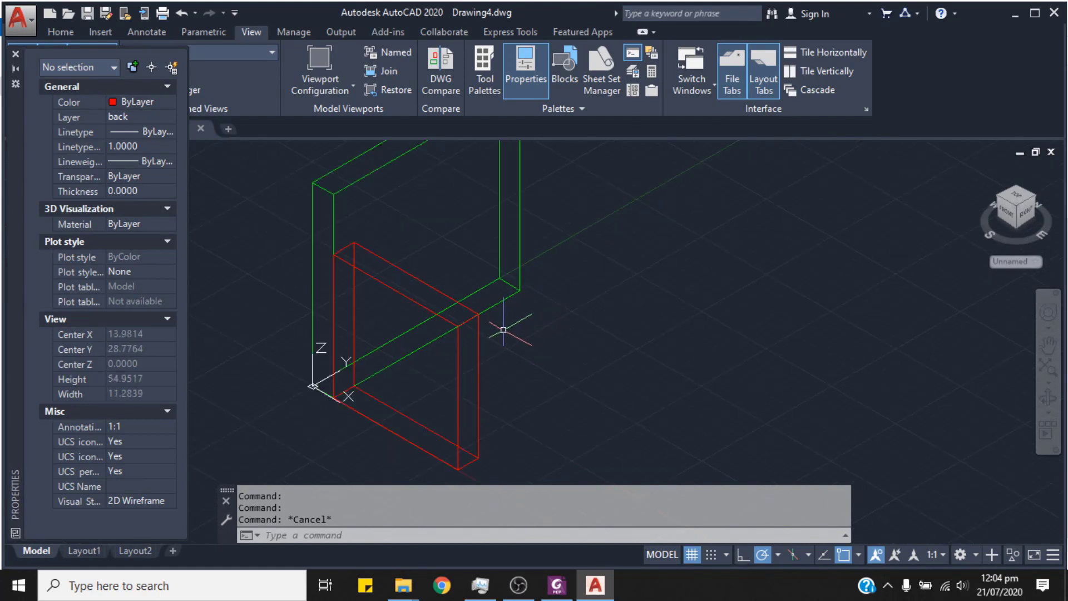
{"action": "scroll", "coordinate": [546, 346], "scroll_direction": "down", "scroll_amount": 2}
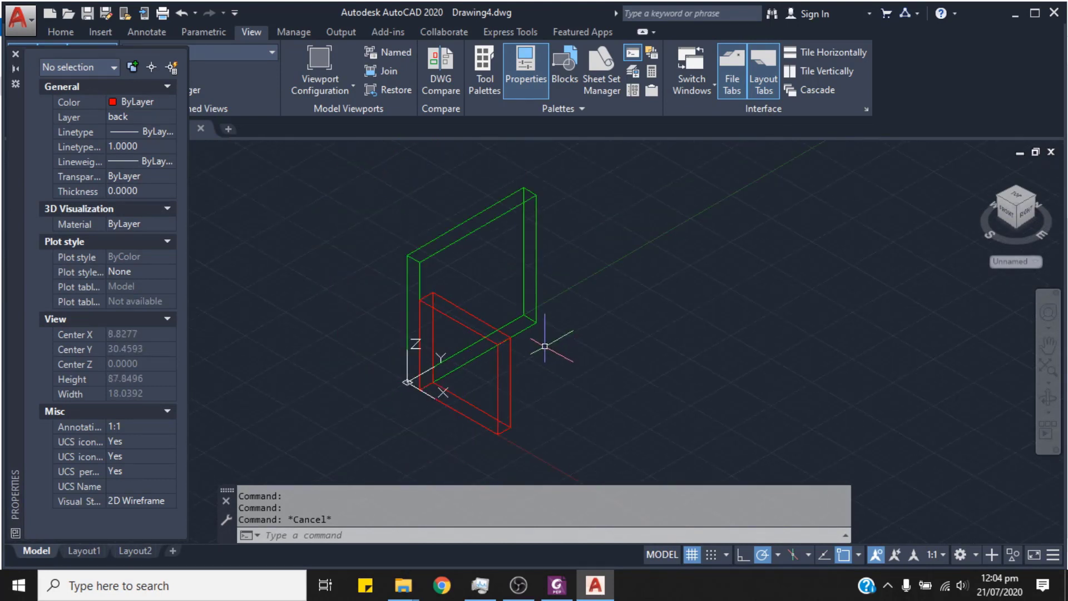
Start COPY (cp) and select the red side panel.
{"action": "type", "text": "cp"}
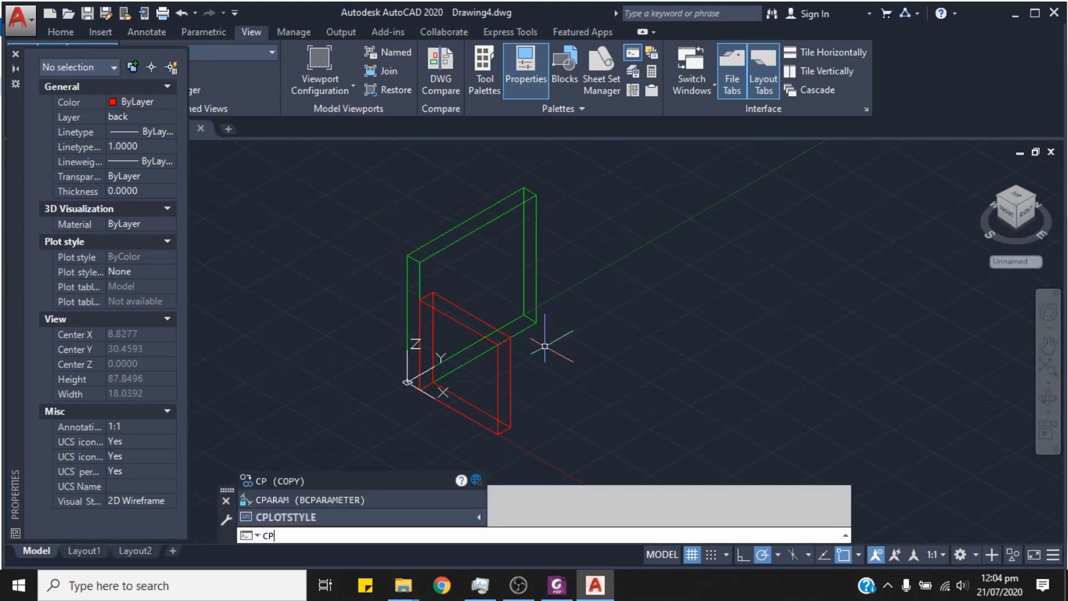
{"action": "key", "text": "Return"}
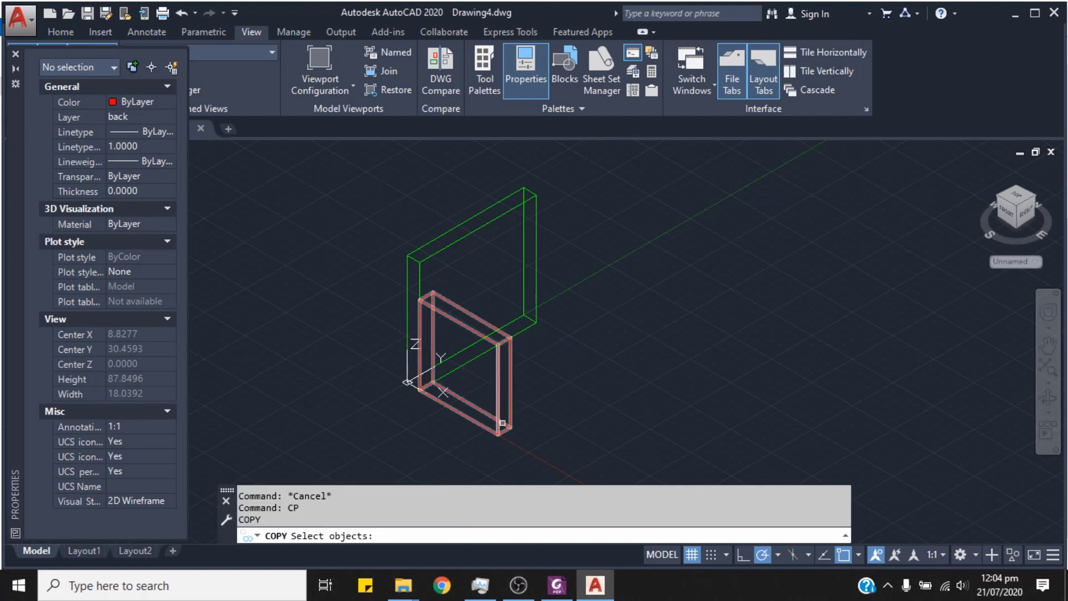
{"action": "left_click", "coordinate": [509, 395]}
{"action": "key", "text": "Return"}
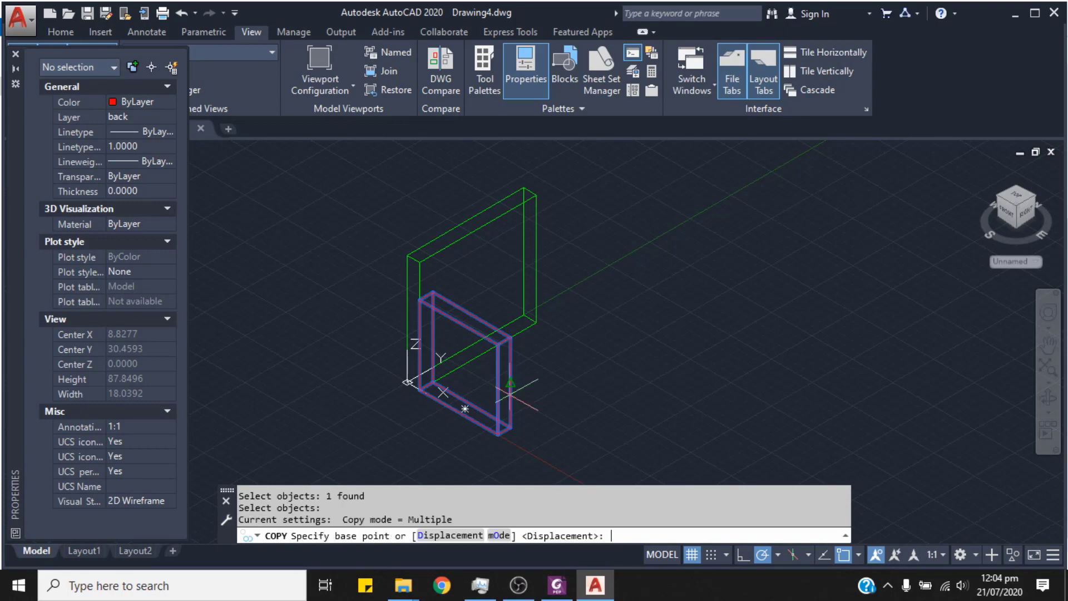
{"action": "scroll", "coordinate": [450, 388], "scroll_direction": "up", "scroll_amount": 5}
{"action": "scroll", "coordinate": [451, 388], "scroll_direction": "up", "scroll_amount": 4}
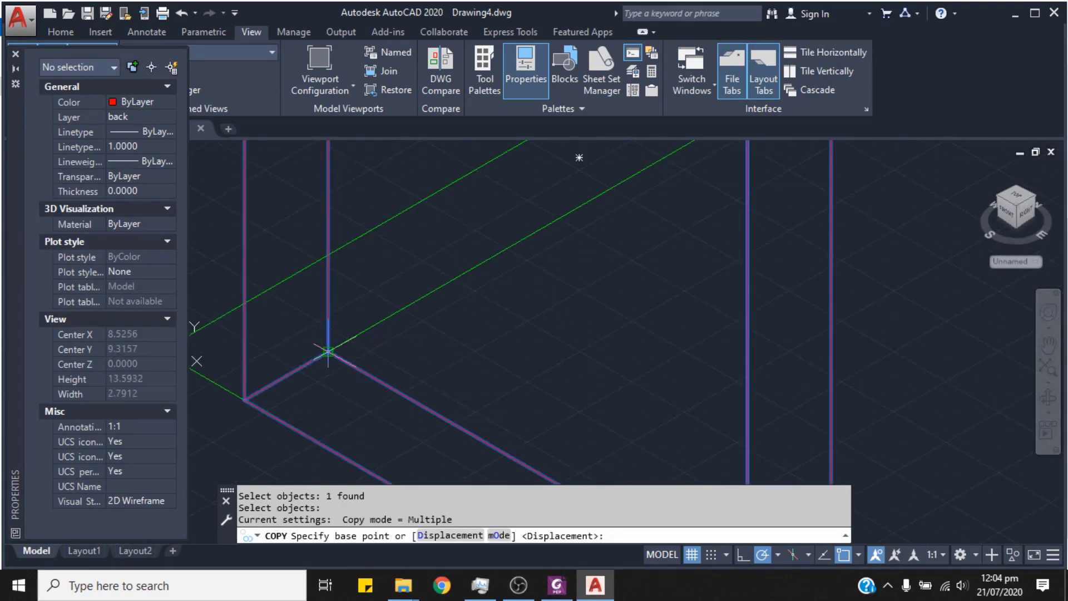
Copy the panel from its corner to the far end of the green back.
{"action": "left_click", "coordinate": [328, 350]}
{"action": "scroll", "coordinate": [563, 278], "scroll_direction": "down", "scroll_amount": 4}
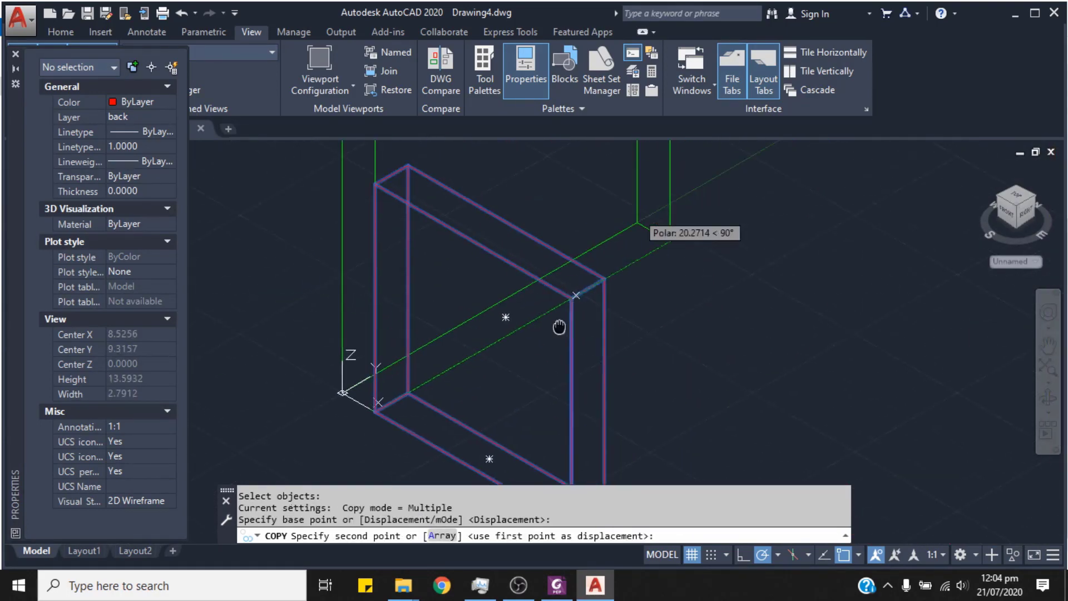
{"action": "scroll", "coordinate": [565, 370], "scroll_direction": "up", "scroll_amount": 3}
{"action": "scroll", "coordinate": [654, 234], "scroll_direction": "up", "scroll_amount": 2}
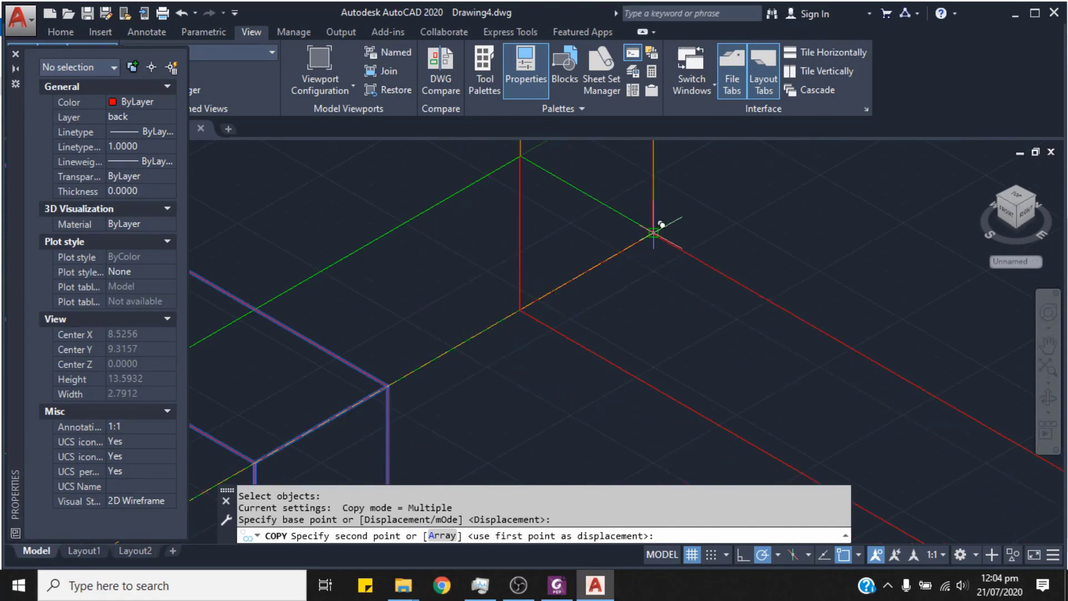
{"action": "left_click", "coordinate": [661, 224]}
{"action": "scroll", "coordinate": [661, 286], "scroll_direction": "down", "scroll_amount": 4}
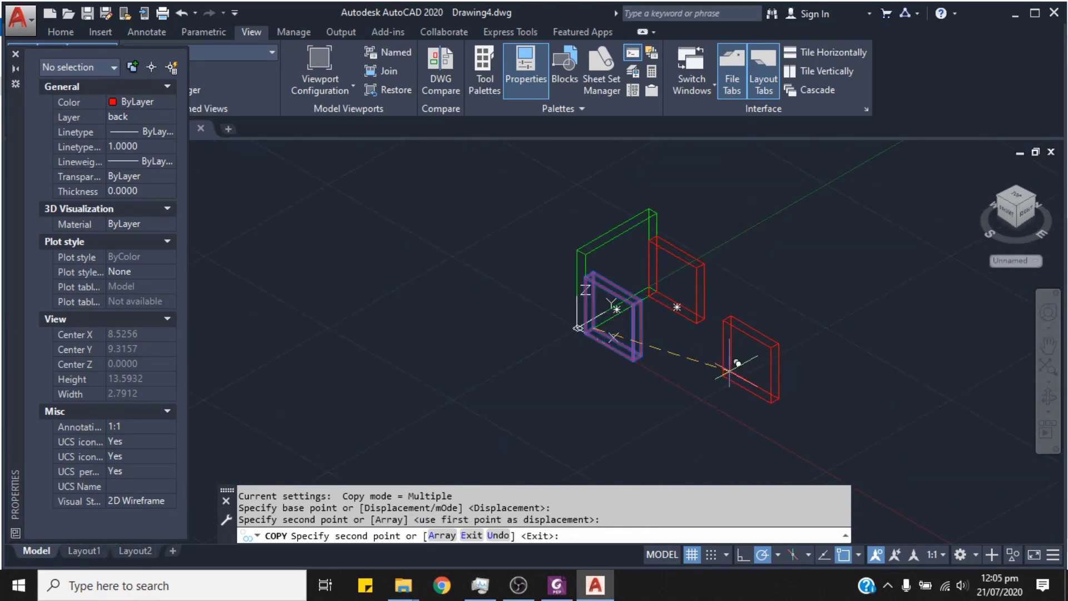
{"action": "key", "text": "Escape"}
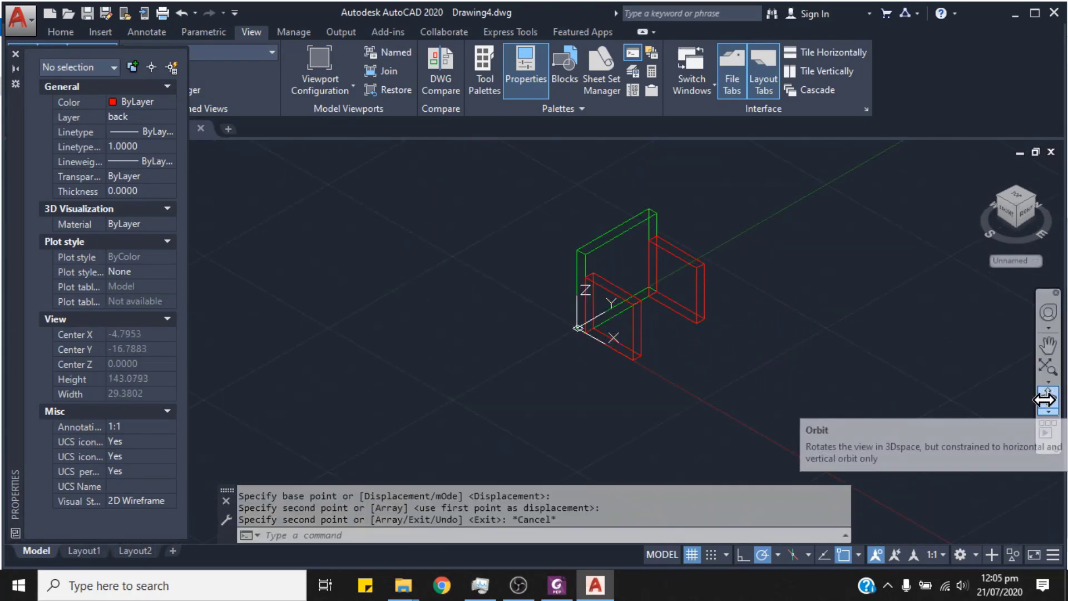
Orbit the view around the back and side panels to a near-front angle.
{"action": "left_click", "coordinate": [1044, 399]}
{"action": "mouse_move", "coordinate": [792, 357]}
{"action": "left_mouse_down"}
{"action": "mouse_move", "coordinate": [606, 341]}
{"action": "mouse_move", "coordinate": [665, 352]}
{"action": "mouse_move", "coordinate": [584, 329]}
{"action": "mouse_move", "coordinate": [646, 339]}
{"action": "mouse_move", "coordinate": [642, 295]}
{"action": "mouse_move", "coordinate": [732, 294]}
{"action": "mouse_move", "coordinate": [648, 373]}
{"action": "mouse_move", "coordinate": [675, 375]}
{"action": "mouse_move", "coordinate": [525, 344]}
{"action": "left_mouse_up"}
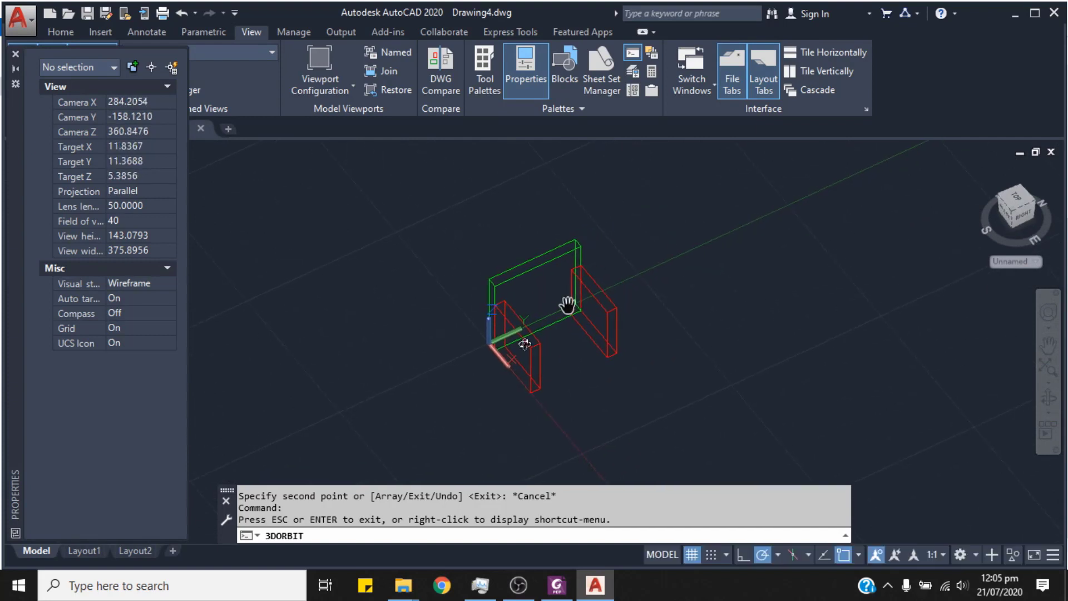
{"action": "scroll", "coordinate": [525, 344], "scroll_direction": "up", "scroll_amount": 2}
{"action": "scroll", "coordinate": [545, 349], "scroll_direction": "up", "scroll_amount": 1}
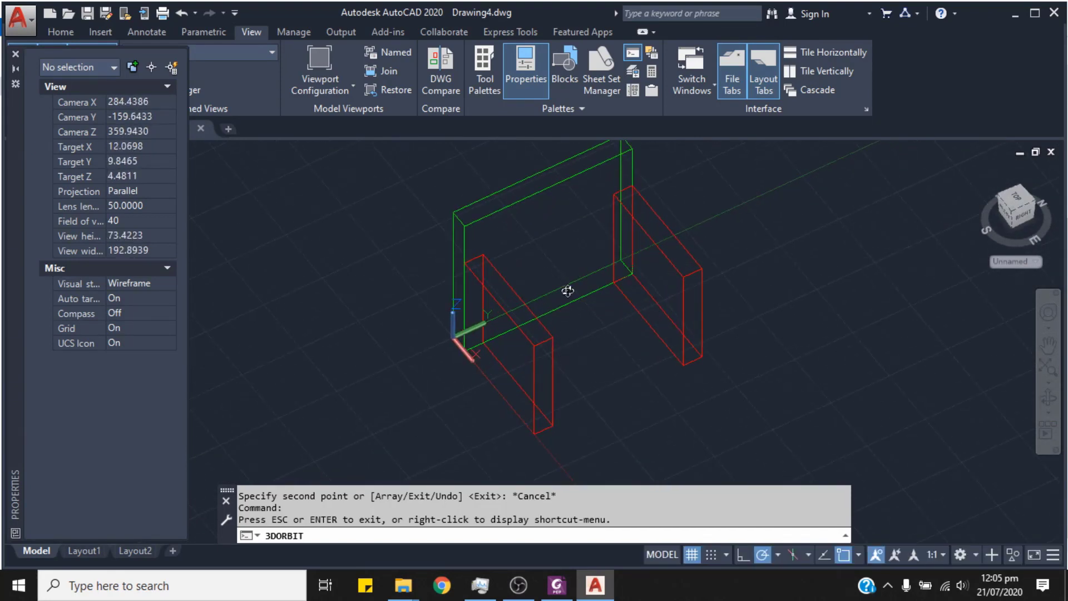
{"action": "left_click_drag", "start_coordinate": [567, 290], "coordinate": [567, 239]}
{"action": "middle_click_drag", "start_coordinate": [568, 239], "coordinate": [547, 299]}
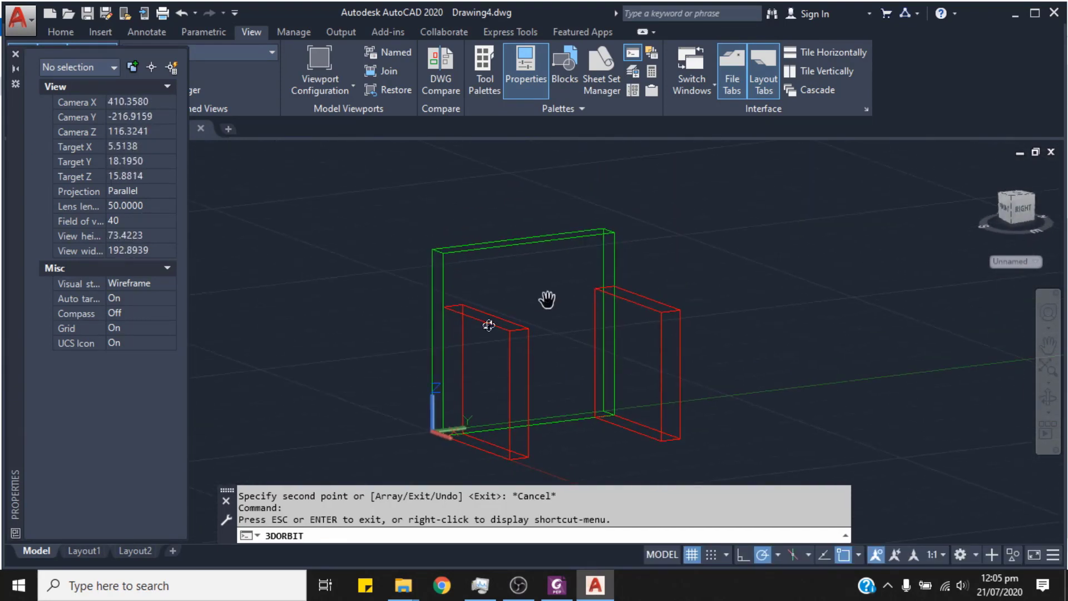
Close the Properties palette and switch to the Top view.
{"action": "left_click", "coordinate": [266, 51]}
{"action": "left_click", "coordinate": [16, 58]}
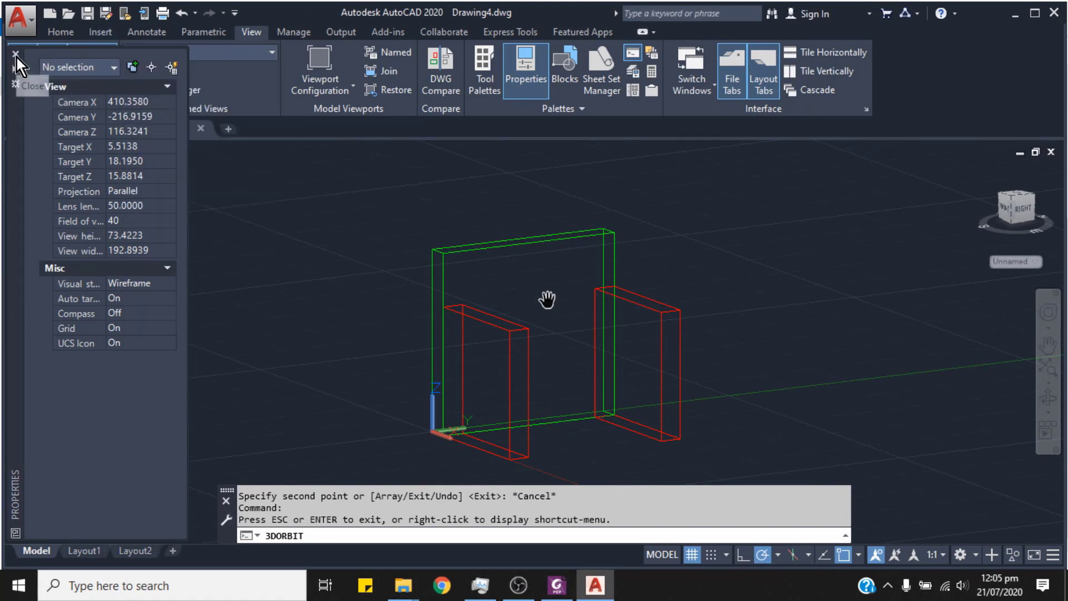
{"action": "left_click", "coordinate": [271, 52]}
{"action": "left_click", "coordinate": [183, 68]}
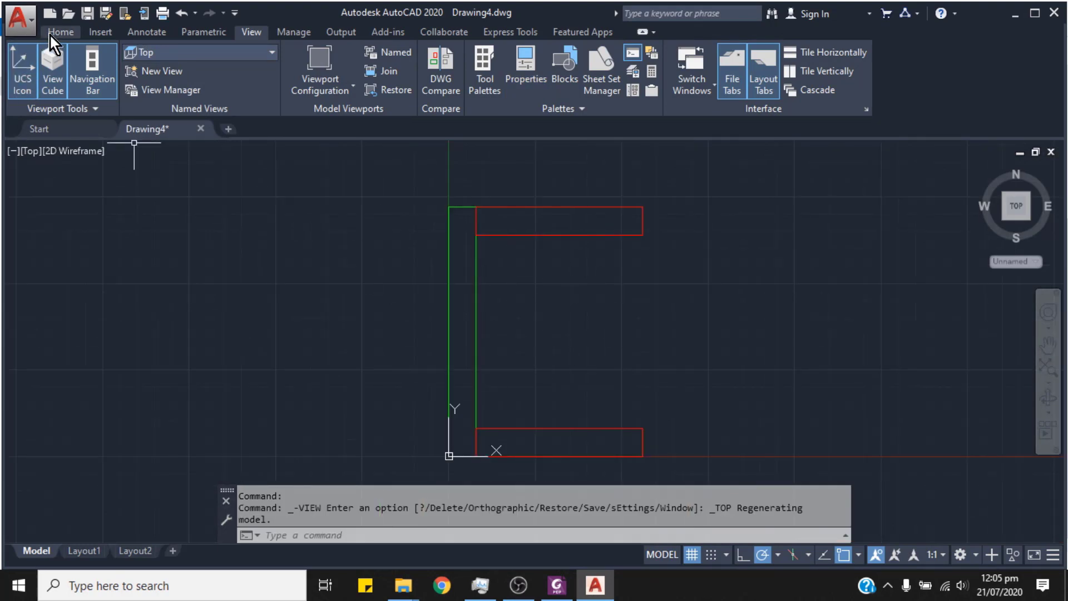
Switch to the SE Isometric view and make the seat layer current.
{"action": "left_click", "coordinate": [270, 48]}
{"action": "left_click", "coordinate": [189, 185]}
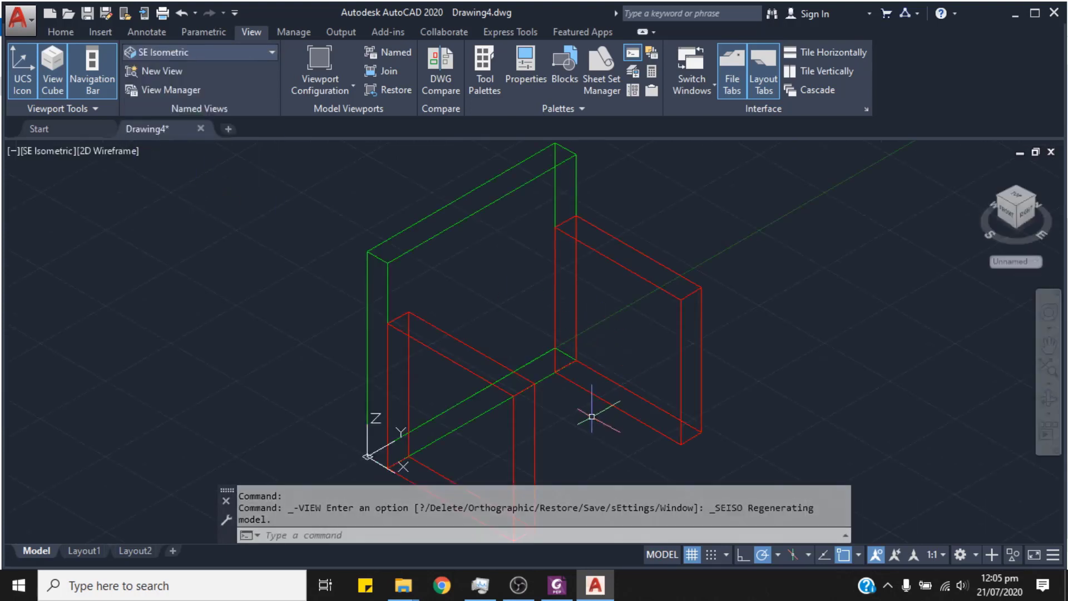
{"action": "scroll", "coordinate": [551, 356], "scroll_direction": "down", "scroll_amount": 2}
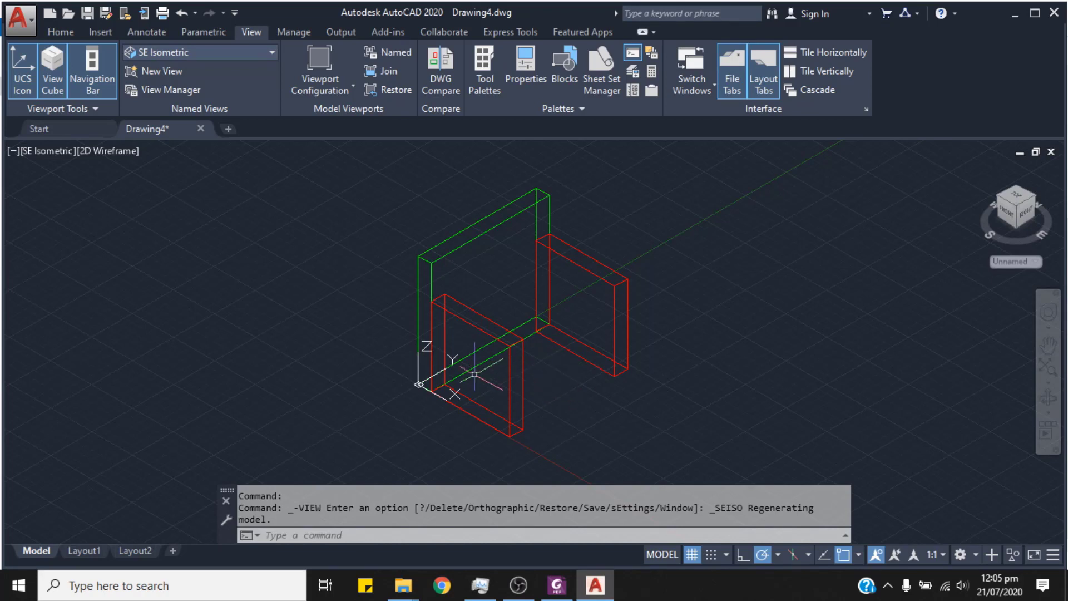
{"action": "left_click", "coordinate": [60, 30]}
{"action": "left_click", "coordinate": [603, 54]}
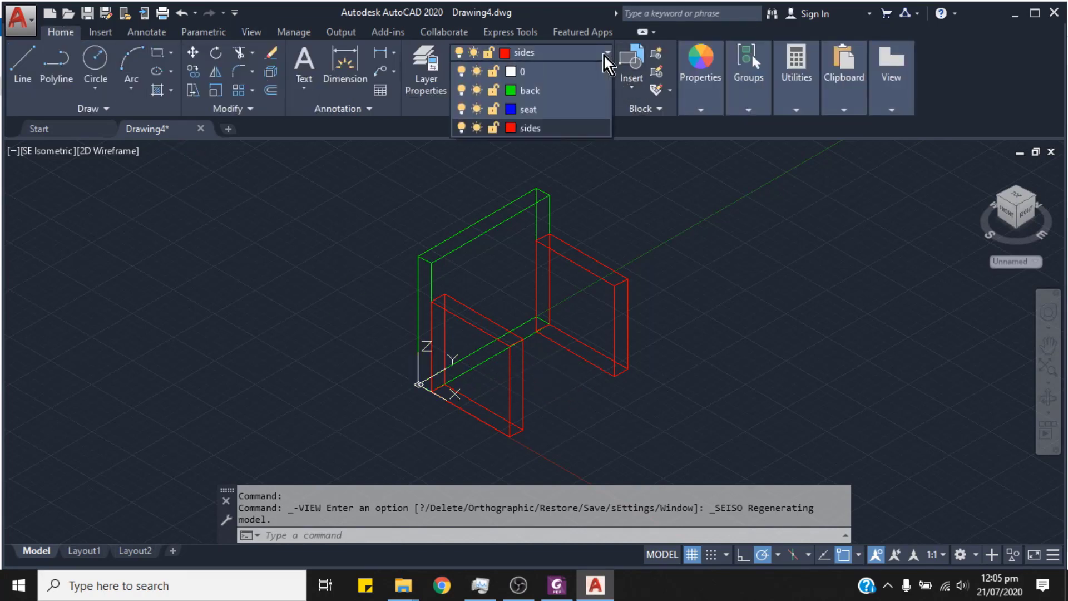
{"action": "left_click", "coordinate": [543, 103]}
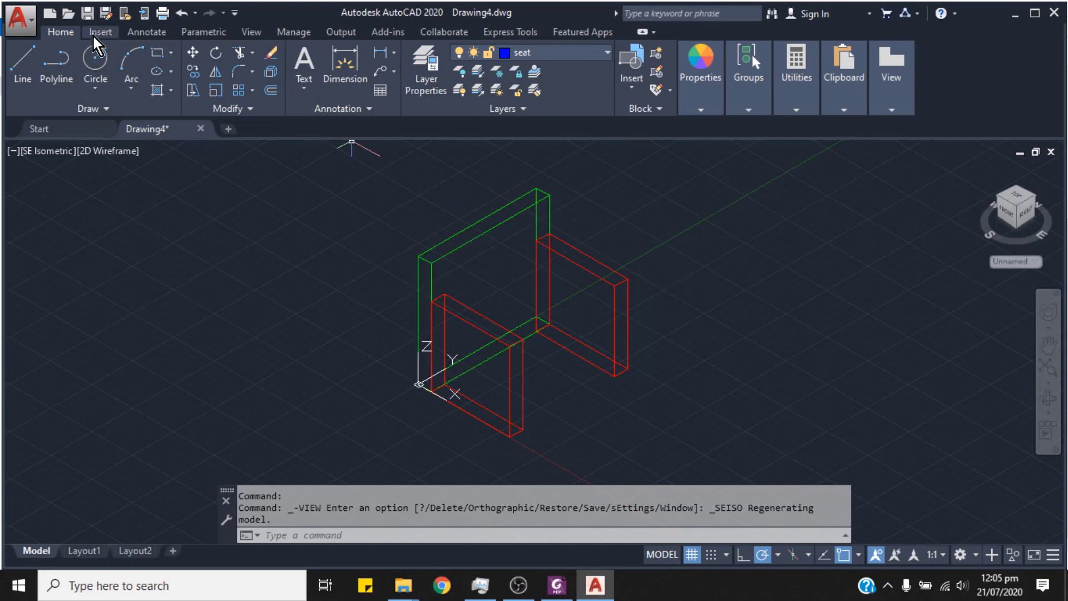
Return to the Top view and bring up the chair reference PDF.
{"action": "left_click", "coordinate": [252, 36]}
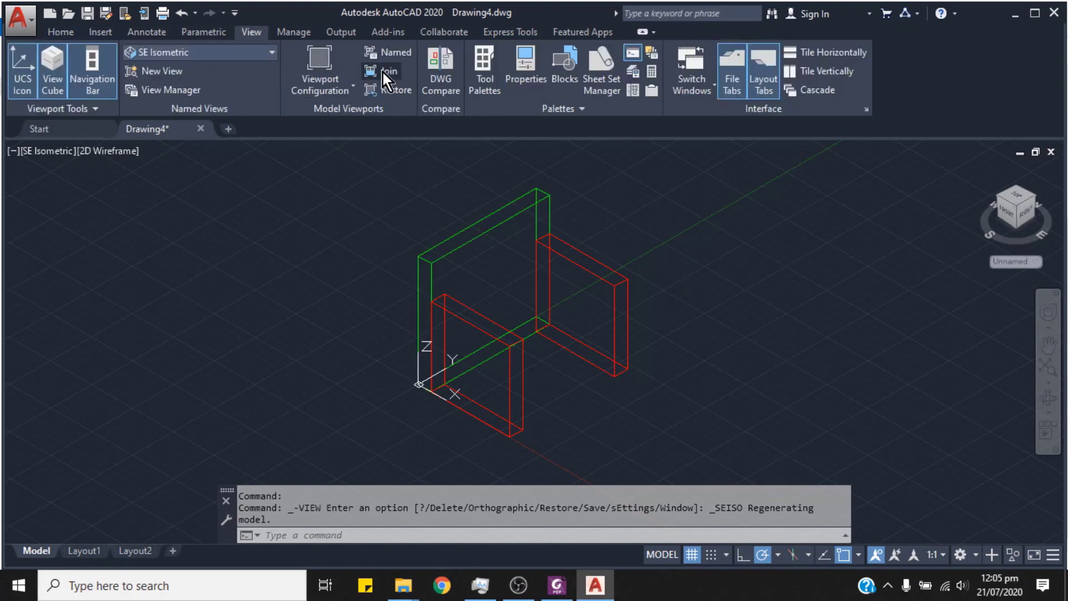
{"action": "left_click", "coordinate": [270, 51]}
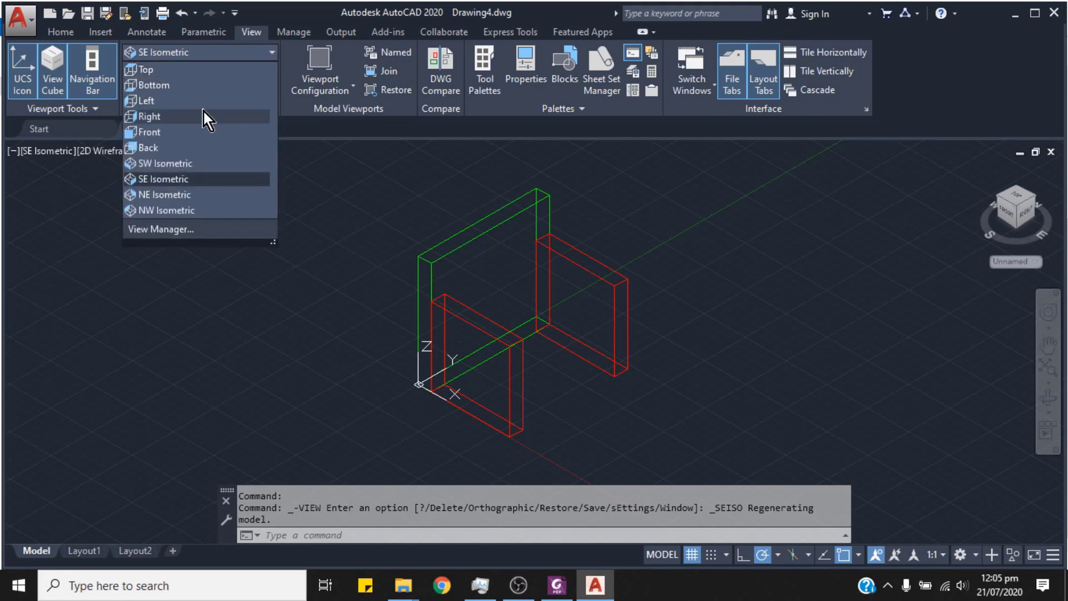
{"action": "left_click", "coordinate": [195, 76]}
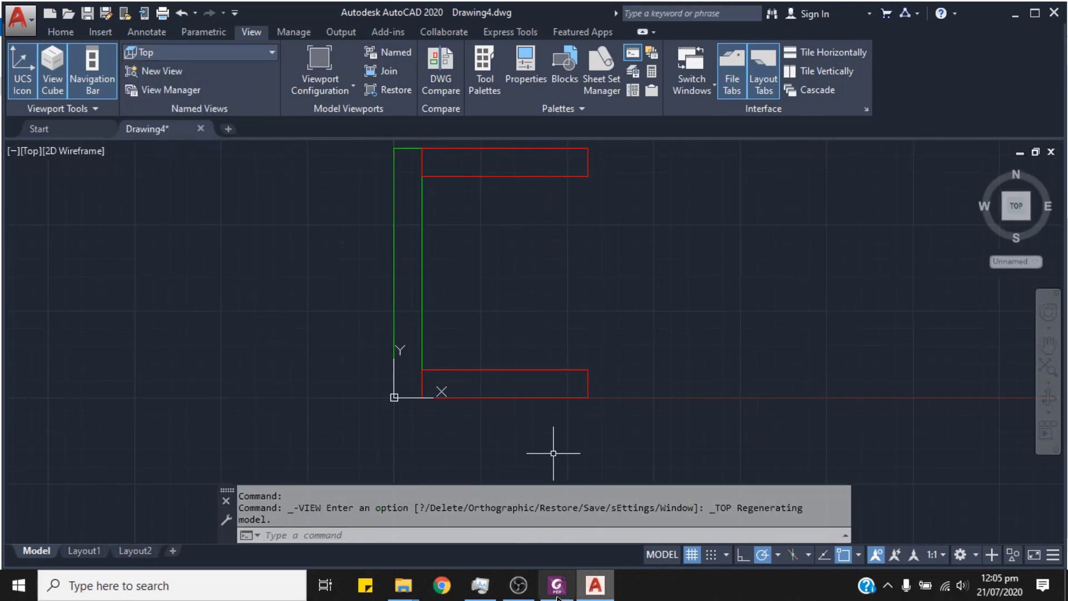
{"action": "key", "text": "alt+Tab"}
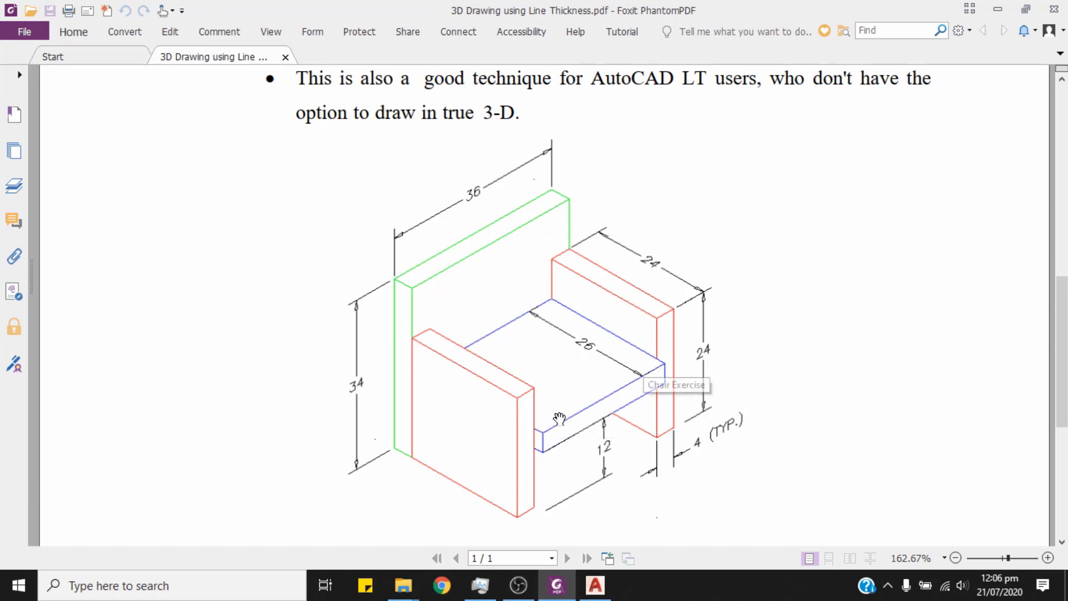
Back in AutoCAD, cancel a stray rectangle and keep the seat layer current.
{"action": "left_click", "coordinate": [594, 585]}
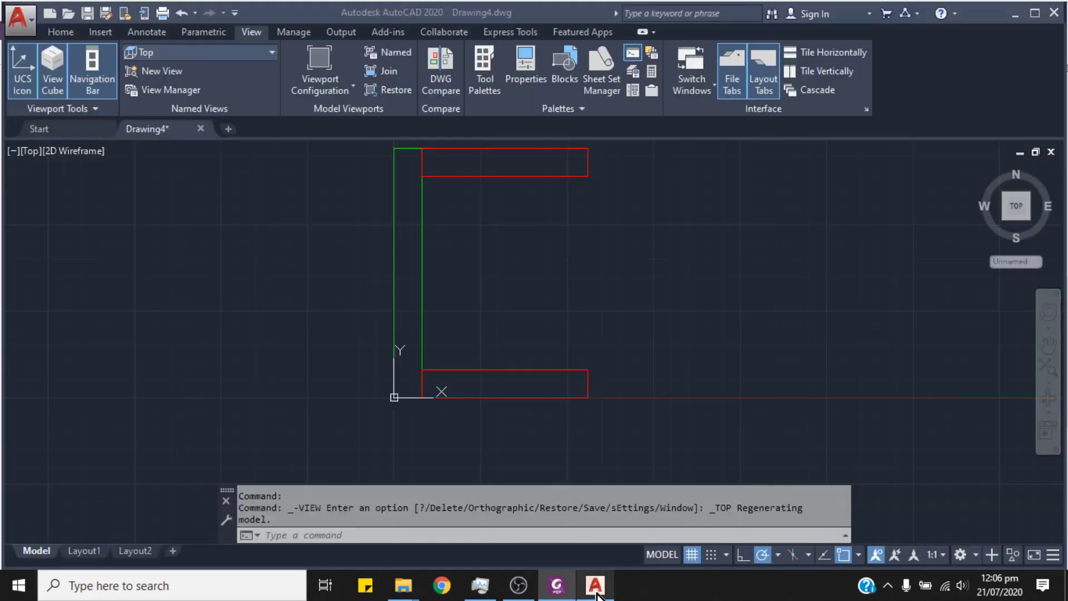
{"action": "left_click", "coordinate": [321, 535]}
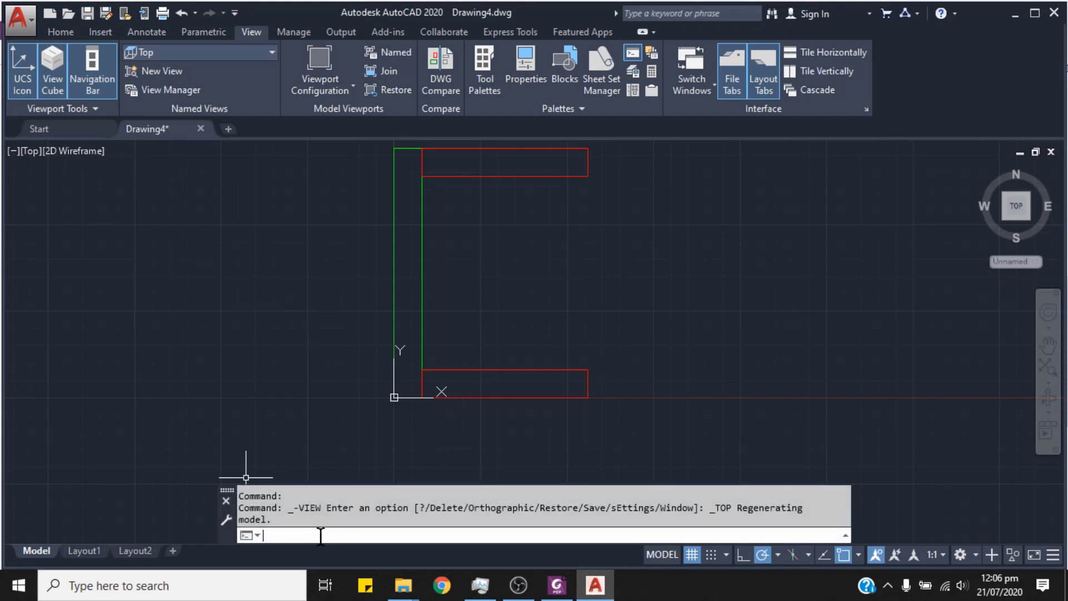
{"action": "key", "text": "Return"}
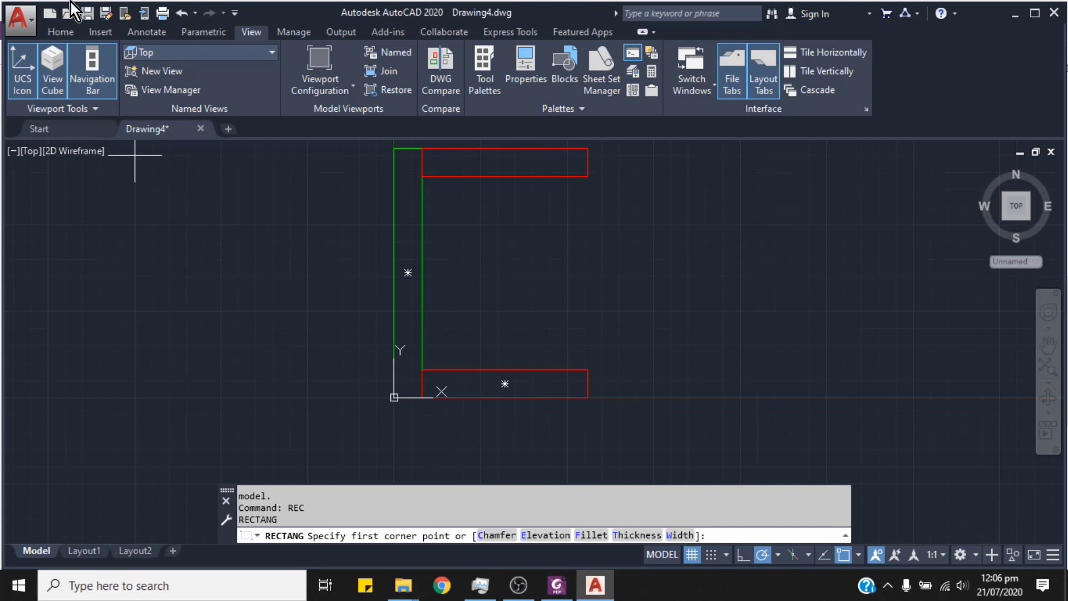
{"action": "key", "text": "Escape"}
{"action": "left_click", "coordinate": [60, 32]}
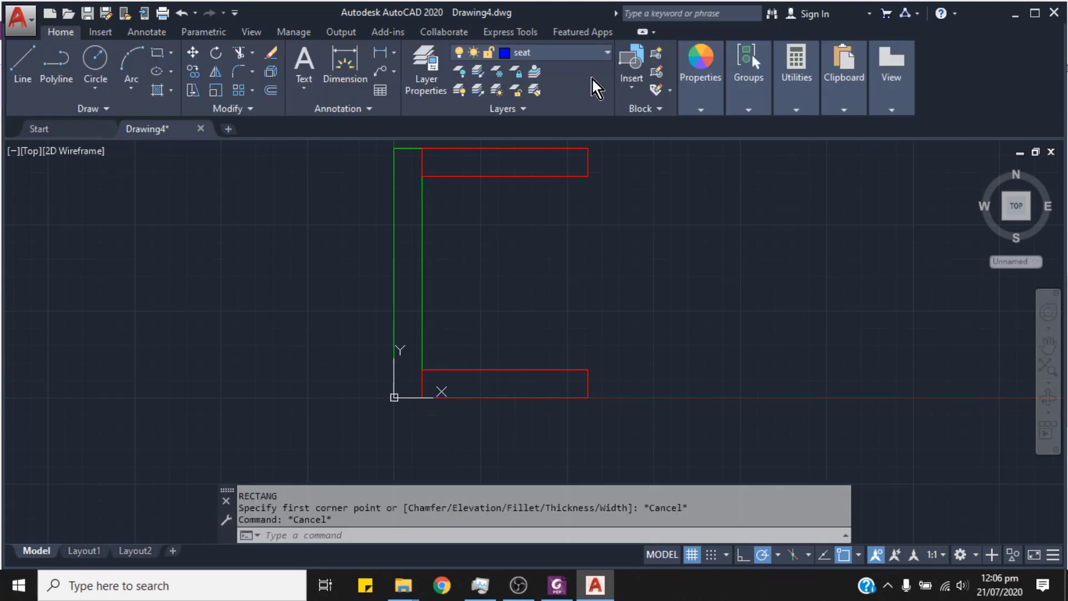
{"action": "left_click", "coordinate": [606, 54]}
{"action": "left_click", "coordinate": [545, 105]}
Draw a 26 × 28 rectangle (rec) from the side panel's inner corner.
{"action": "type", "text": "rec"}
{"action": "key", "text": "Return"}
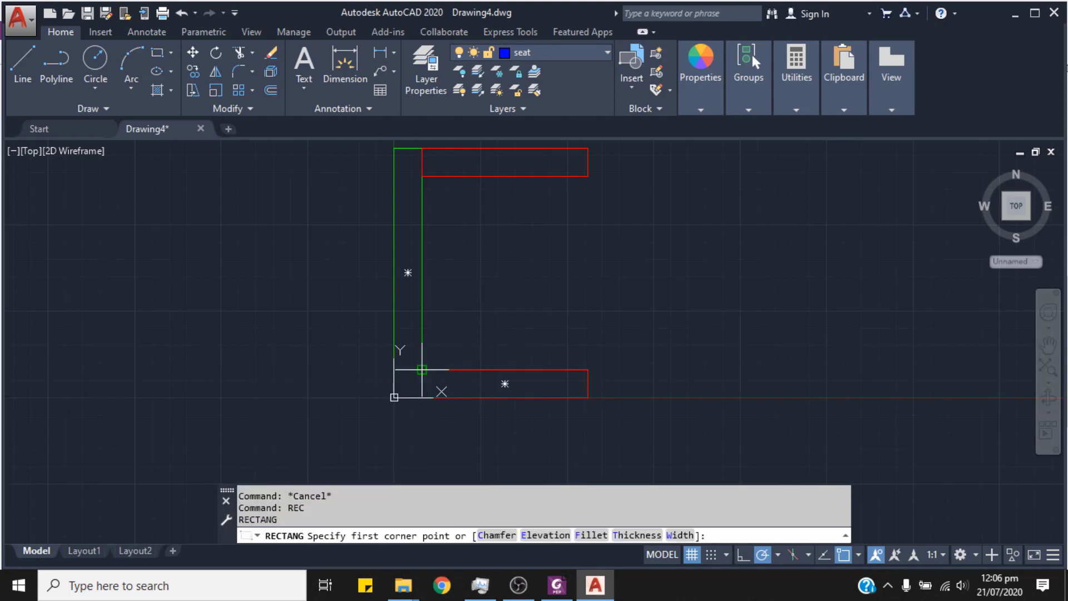
{"action": "left_click", "coordinate": [423, 370]}
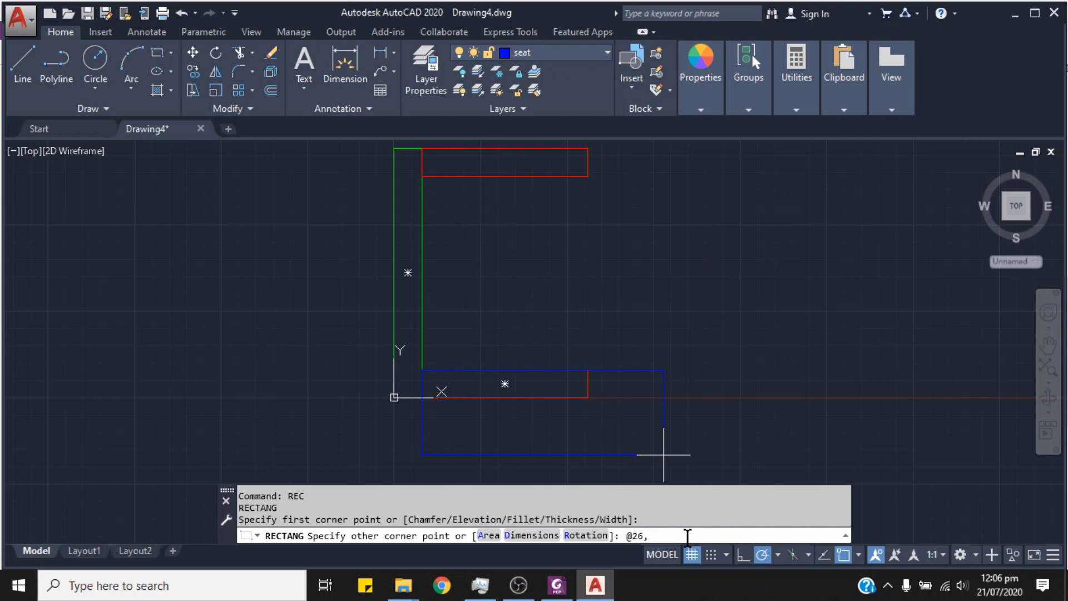
{"action": "left_click", "coordinate": [556, 586]}
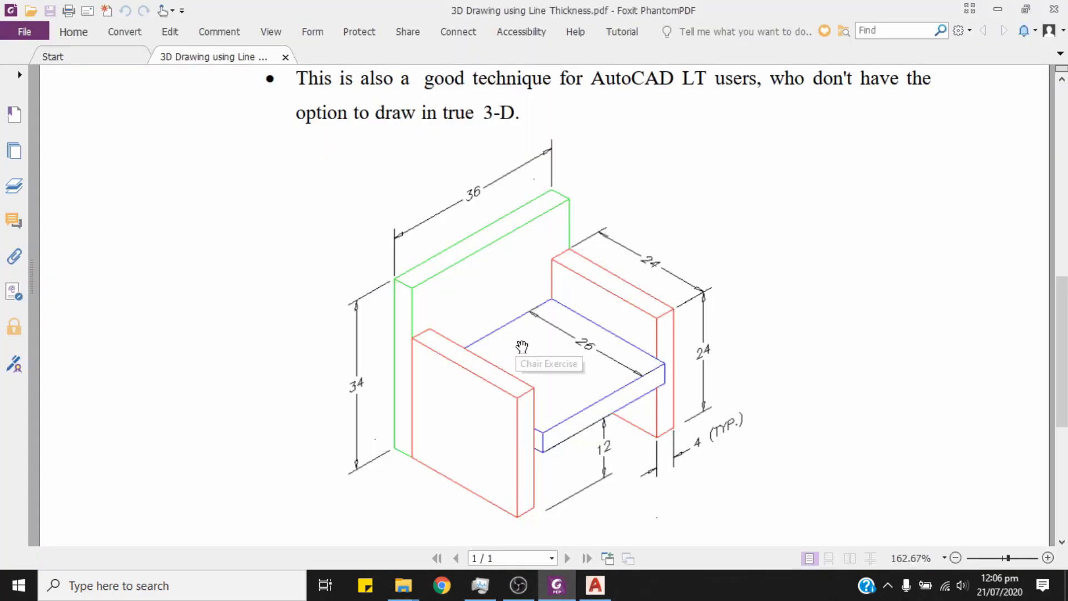
{"action": "left_click", "coordinate": [595, 586]}
{"action": "type", "text": "@26,28"}
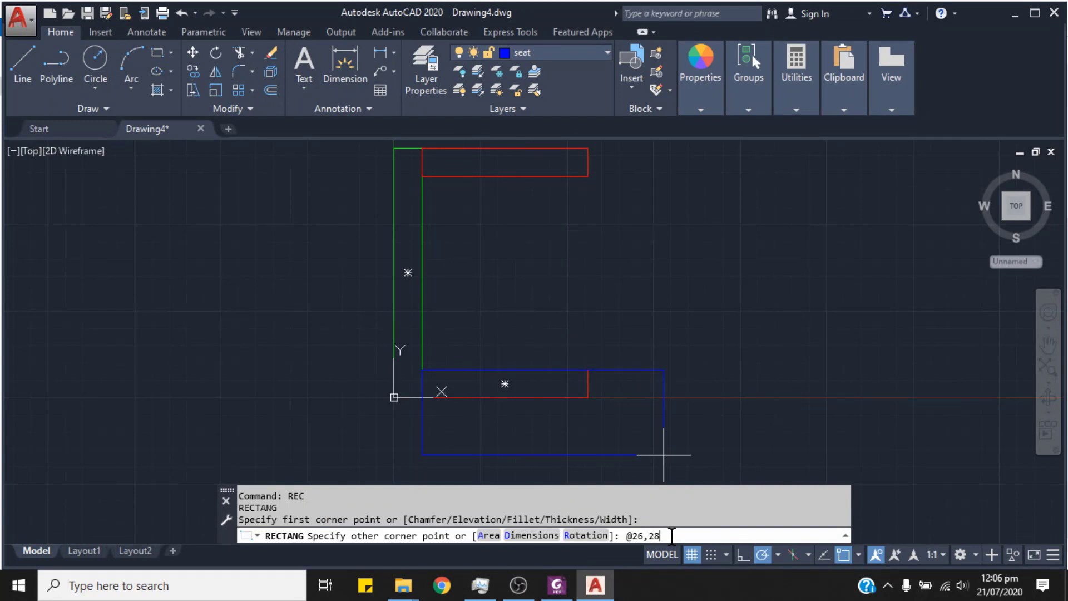
{"action": "key", "text": "Return"}
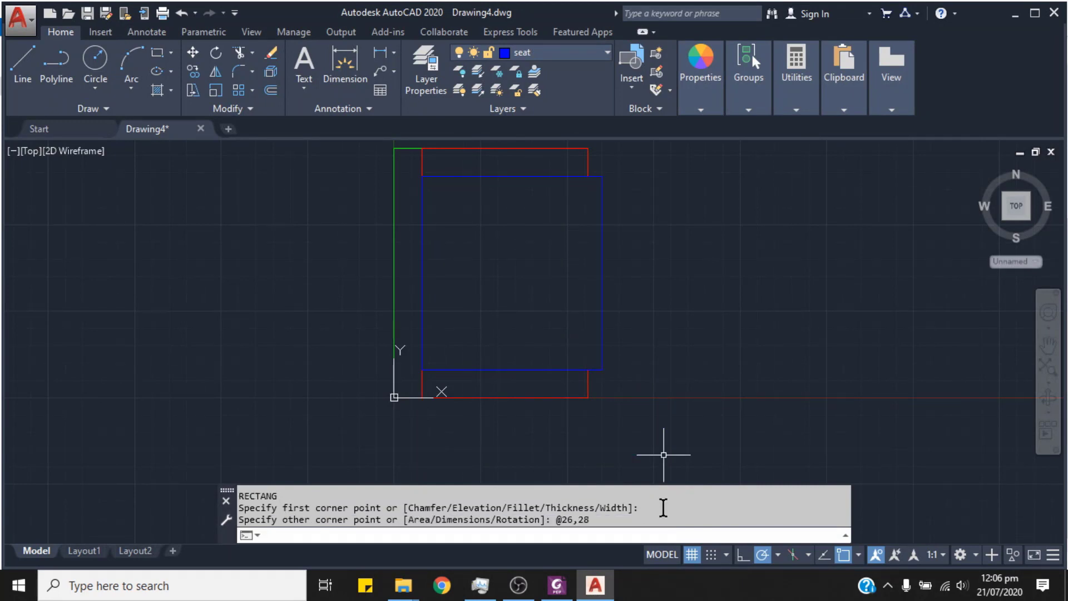
{"action": "middle_click_drag", "start_coordinate": [484, 303], "coordinate": [464, 332]}
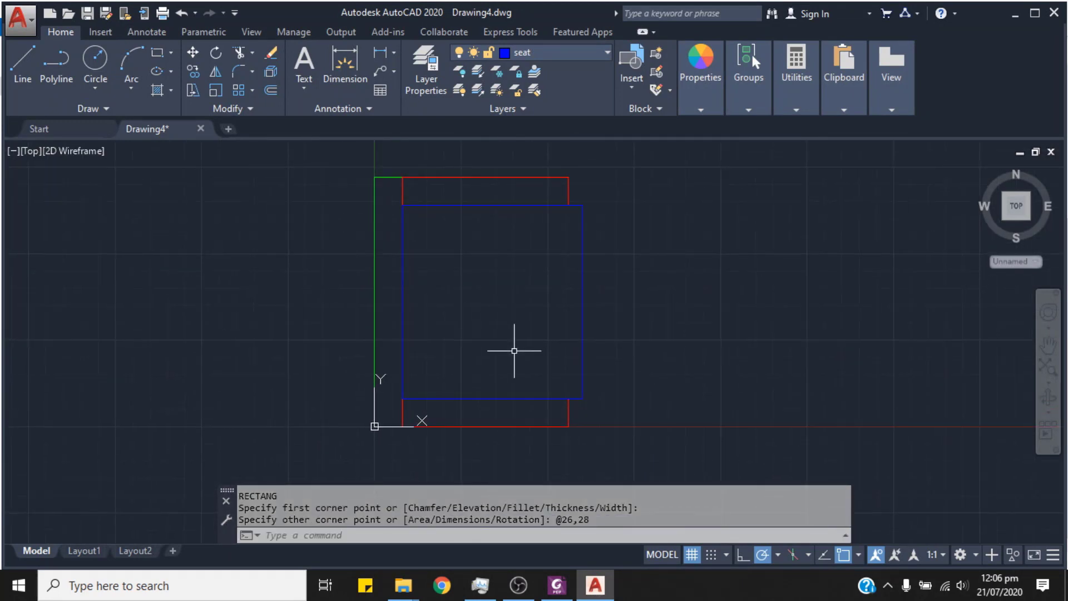
Switch to the SE Isometric view and frame the chair model.
{"action": "left_click", "coordinate": [252, 34]}
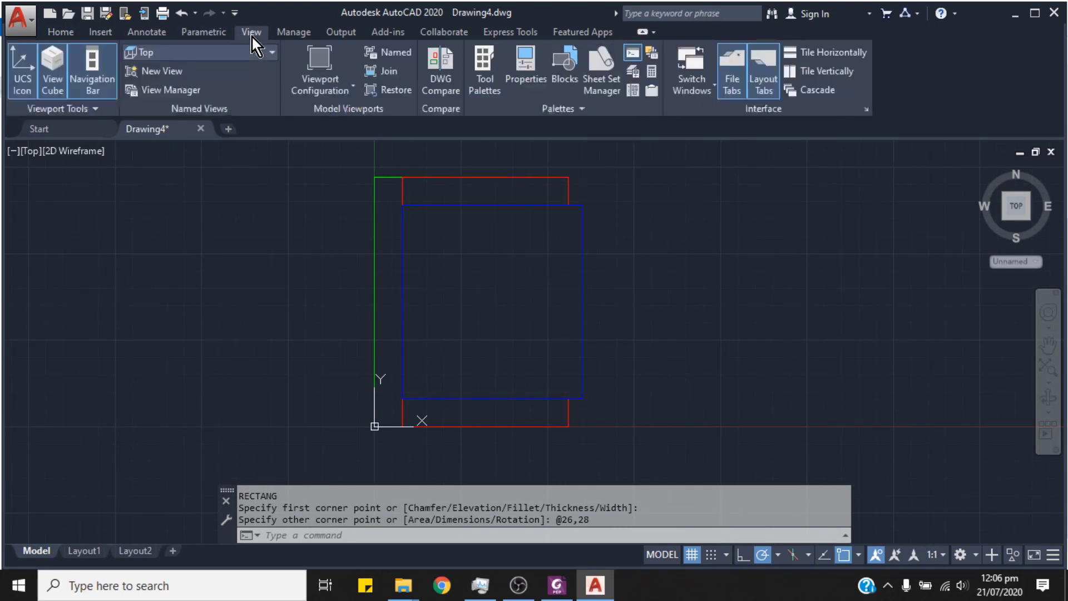
{"action": "left_click", "coordinate": [267, 51]}
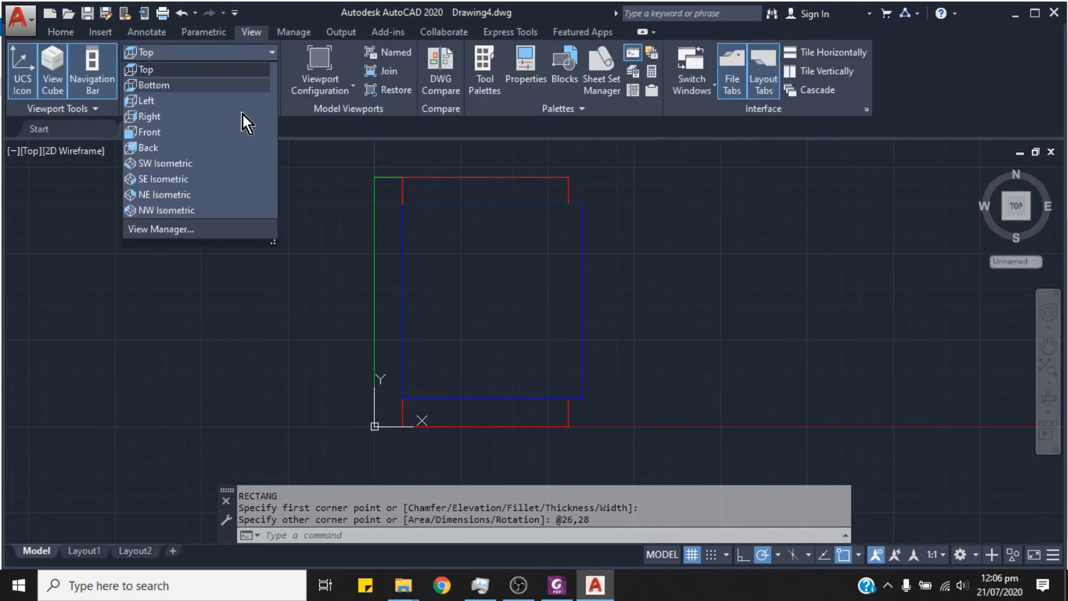
{"action": "left_click", "coordinate": [186, 183]}
{"action": "scroll", "coordinate": [529, 367], "scroll_direction": "down", "scroll_amount": 1}
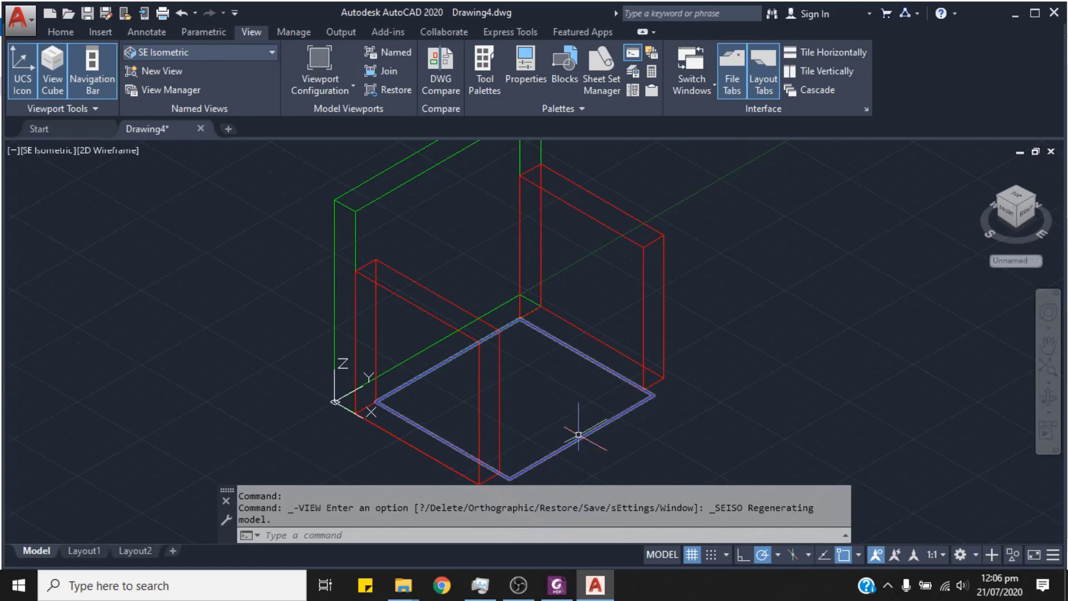
{"action": "scroll", "coordinate": [577, 434], "scroll_direction": "up", "scroll_amount": 1}
{"action": "scroll", "coordinate": [572, 405], "scroll_direction": "down", "scroll_amount": 2}
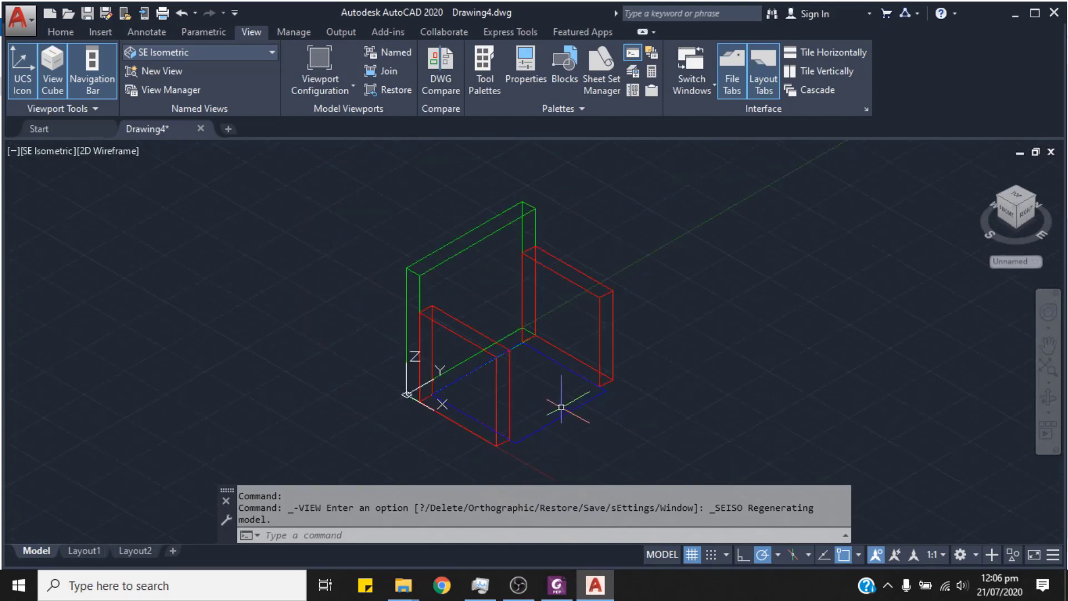
{"action": "scroll", "coordinate": [593, 400], "scroll_direction": "up", "scroll_amount": 1}
{"action": "scroll", "coordinate": [548, 389], "scroll_direction": "up", "scroll_amount": 1}
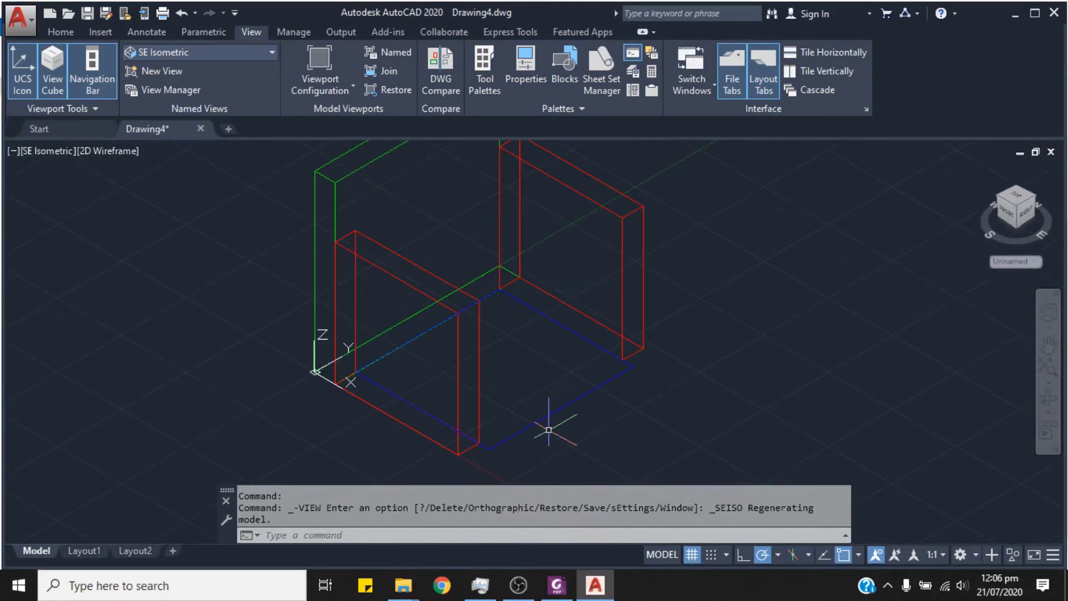
{"action": "middle_click_drag", "start_coordinate": [533, 339], "coordinate": [531, 366]}
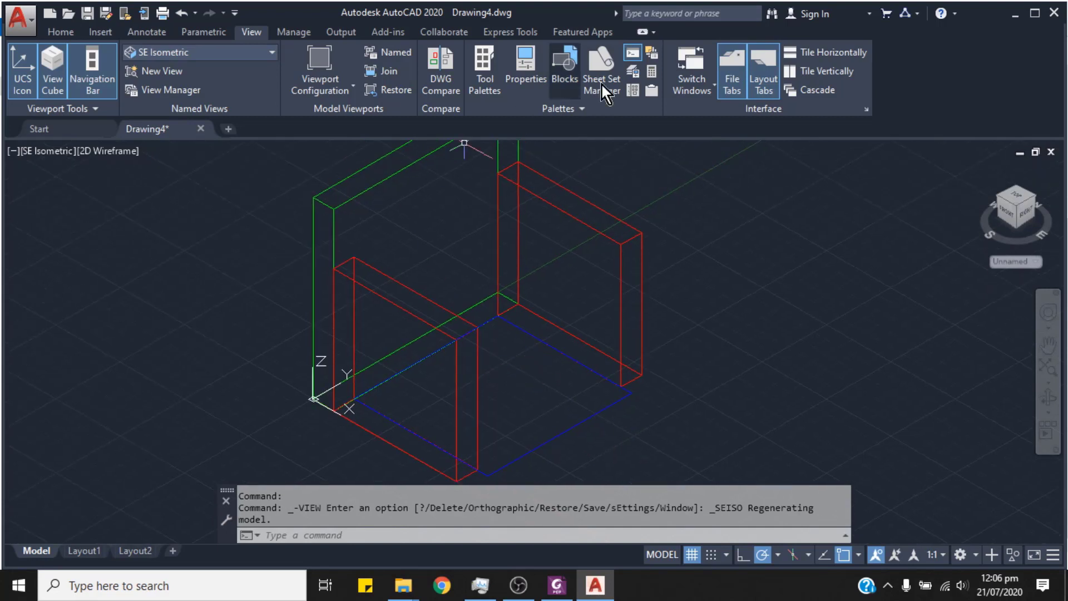
Turn off the sides layer to hide the red side panels.
{"action": "left_click", "coordinate": [60, 32]}
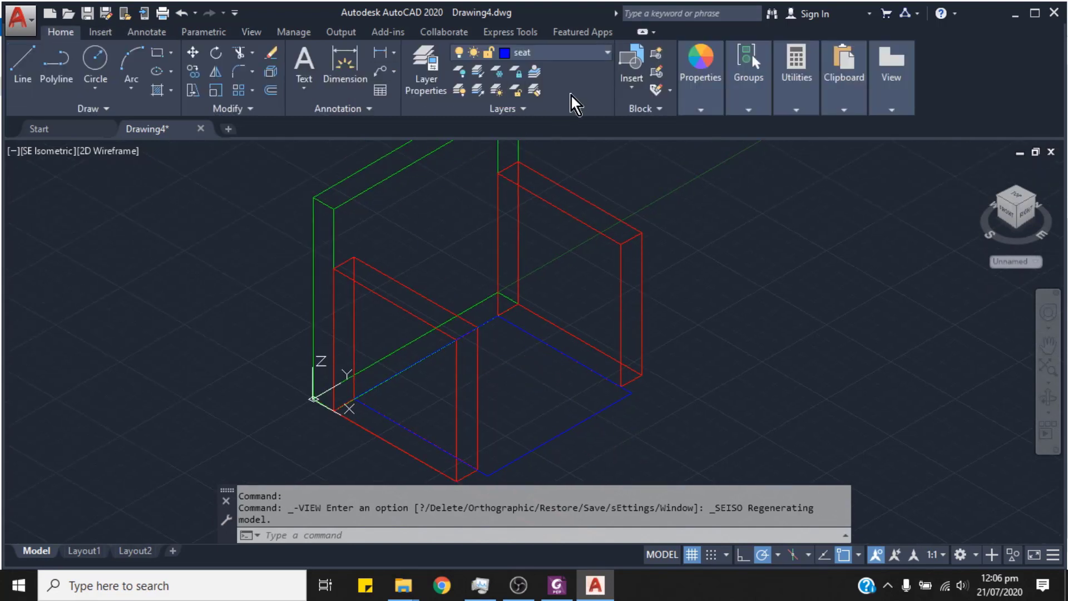
{"action": "left_click", "coordinate": [605, 53]}
{"action": "left_click", "coordinate": [461, 128]}
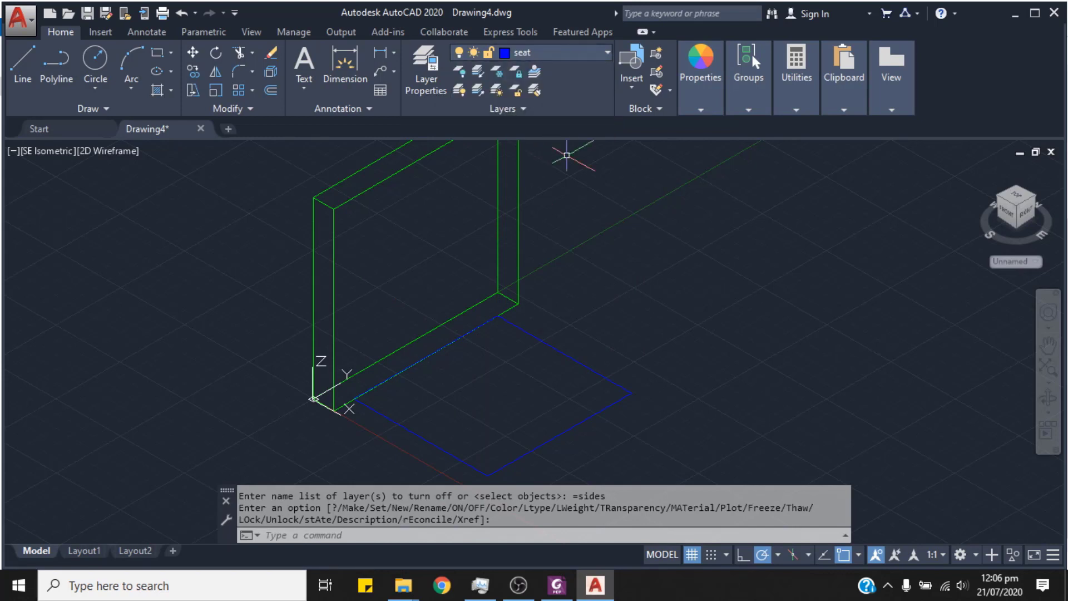
{"action": "middle_click_drag", "start_coordinate": [595, 319], "coordinate": [570, 286]}
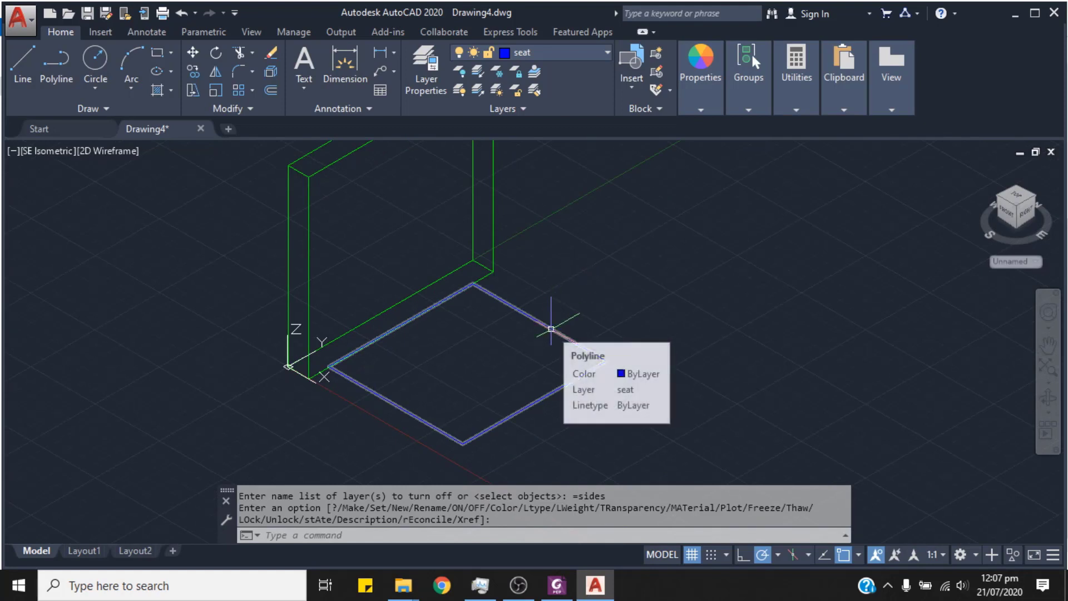
{"action": "mouse_move", "coordinate": [551, 329]}
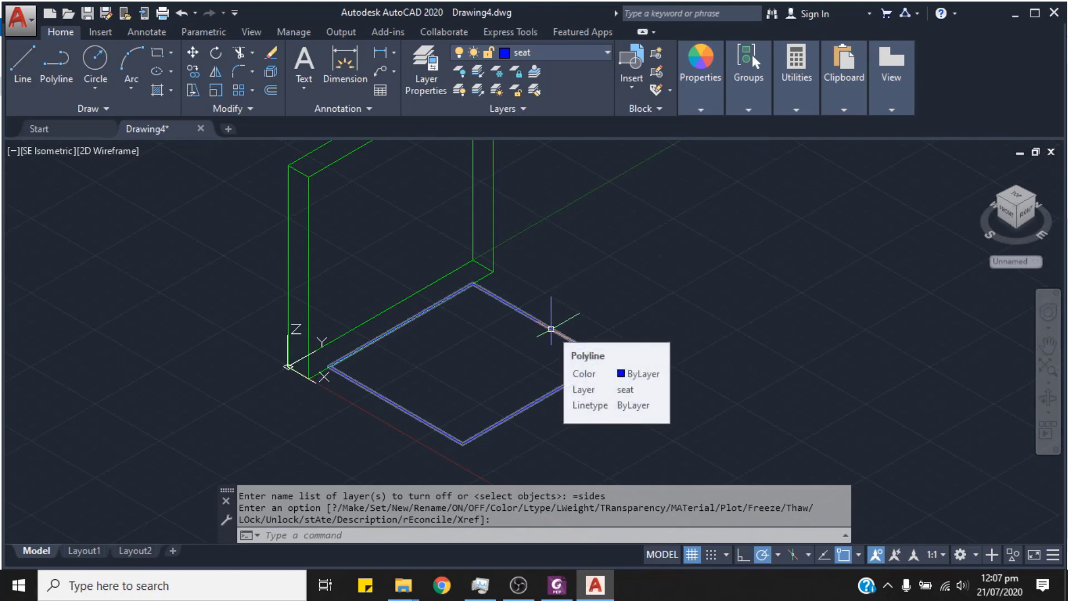
Set the blue seat rectangle's thickness to 4 in the Properties palette.
{"action": "left_click", "coordinate": [556, 585]}
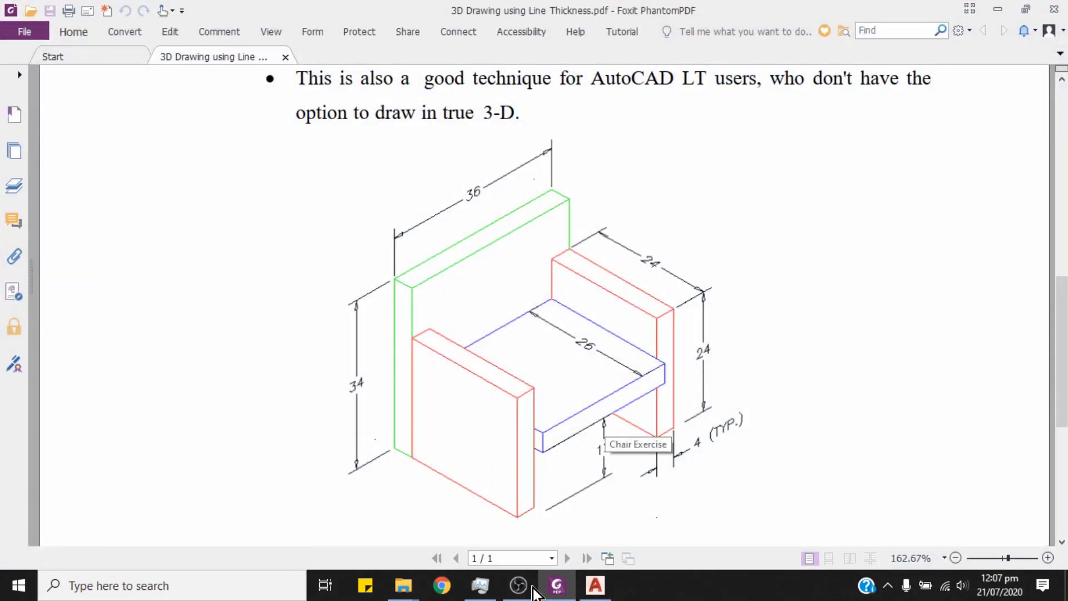
{"action": "left_click", "coordinate": [595, 584]}
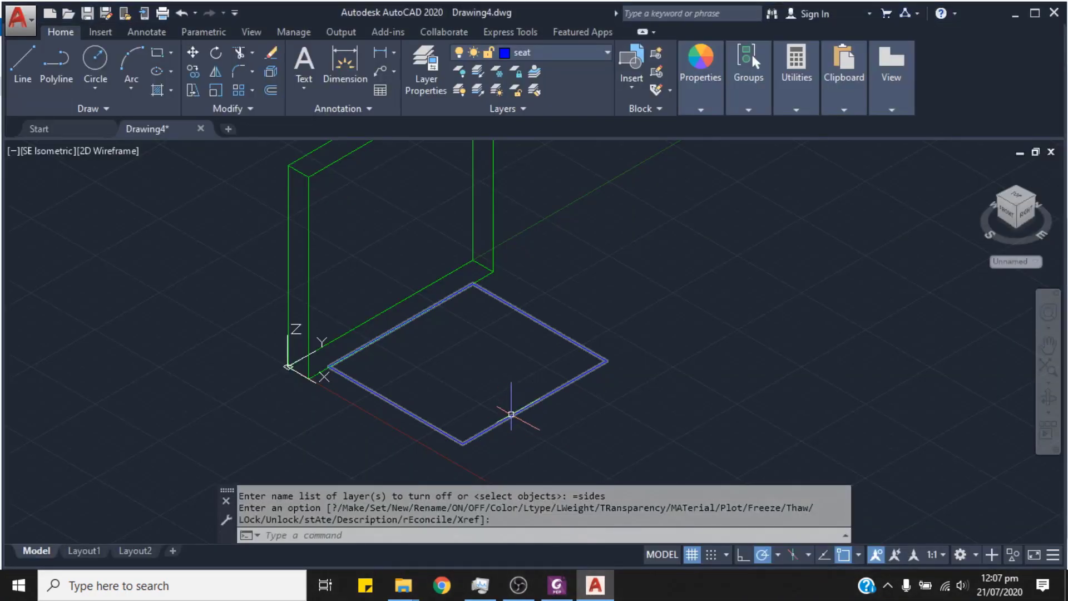
{"action": "key", "text": "Return"}
{"action": "left_click", "coordinate": [511, 414]}
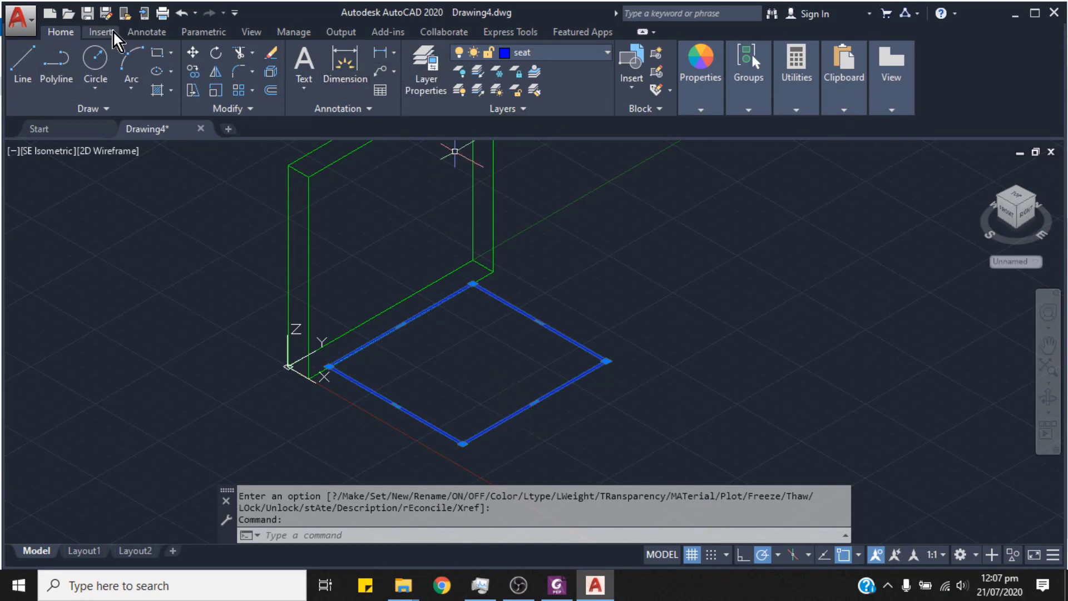
{"action": "left_click", "coordinate": [251, 32]}
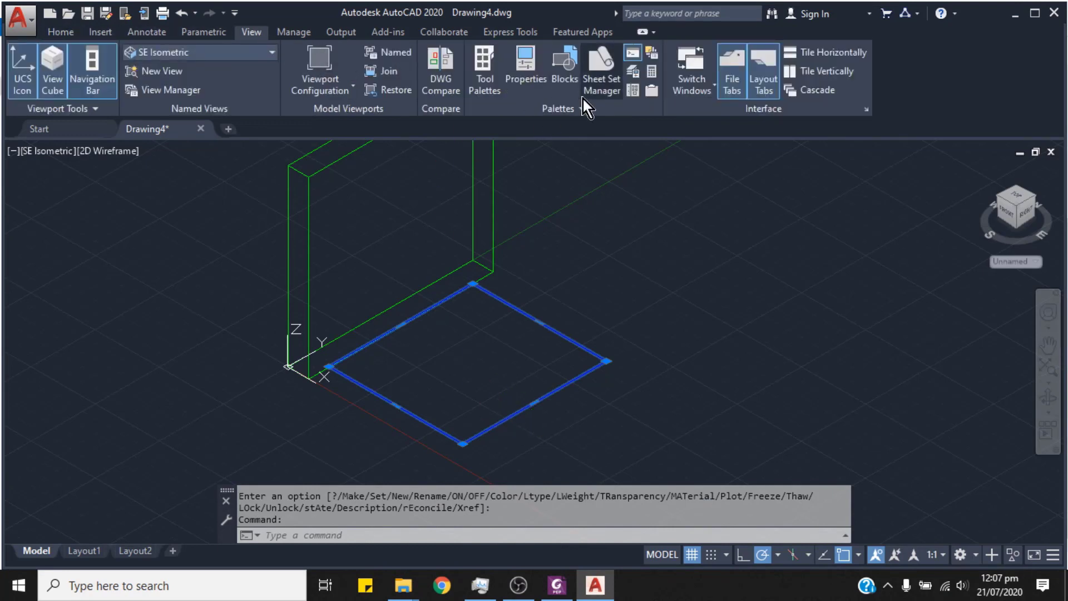
{"action": "left_click", "coordinate": [535, 67]}
{"action": "left_click", "coordinate": [164, 218]}
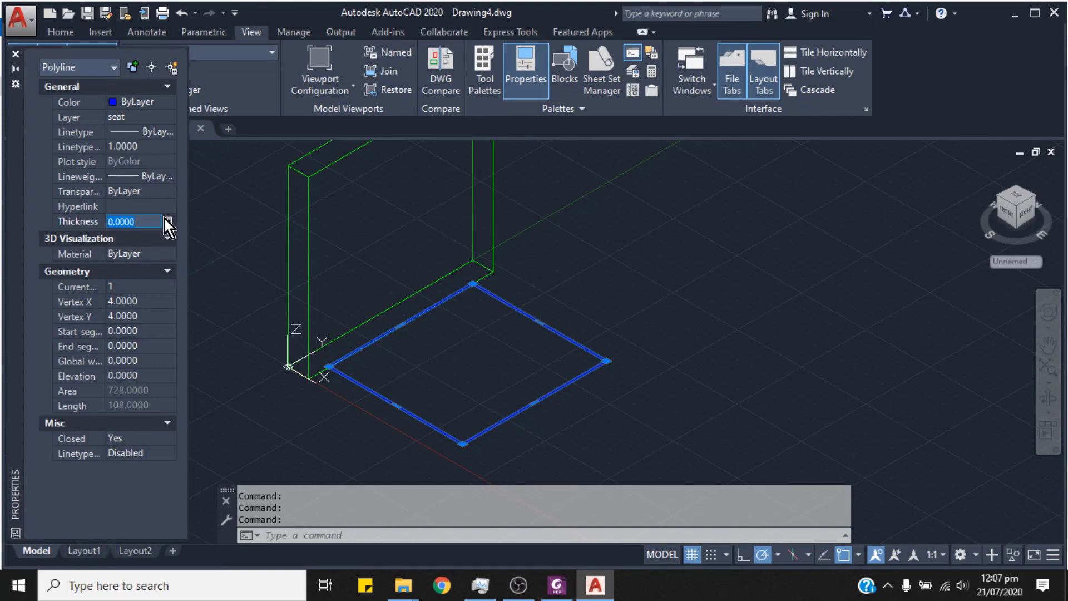
{"action": "type", "text": "4"}
{"action": "key", "text": "Return"}
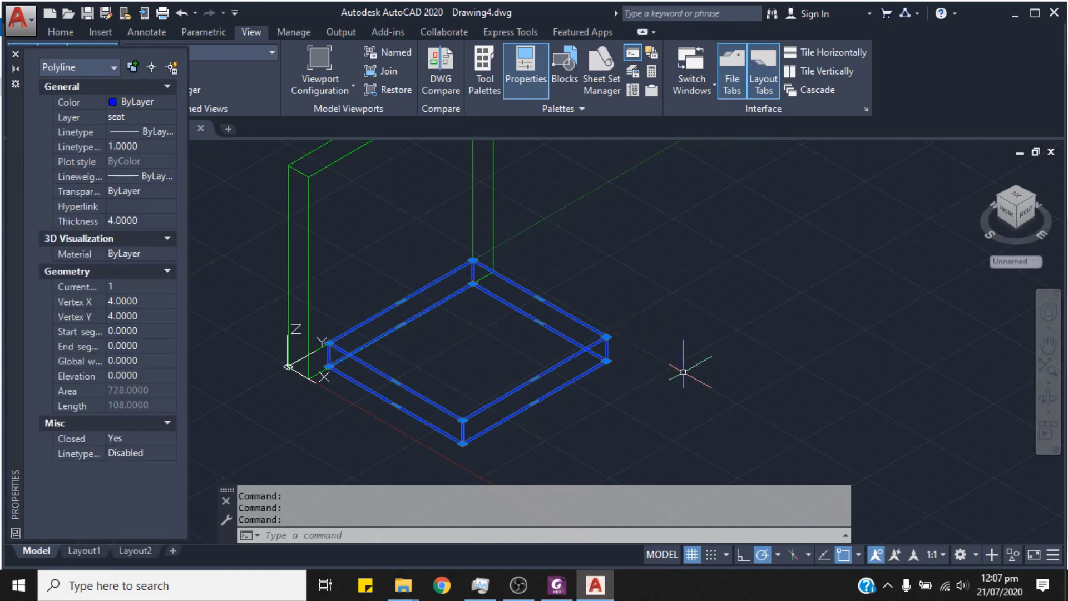
{"action": "middle_click_drag", "start_coordinate": [556, 358], "coordinate": [555, 329]}
Check the reference PDF, clear the selection, and start the MOVE command.
{"action": "left_click", "coordinate": [556, 584]}
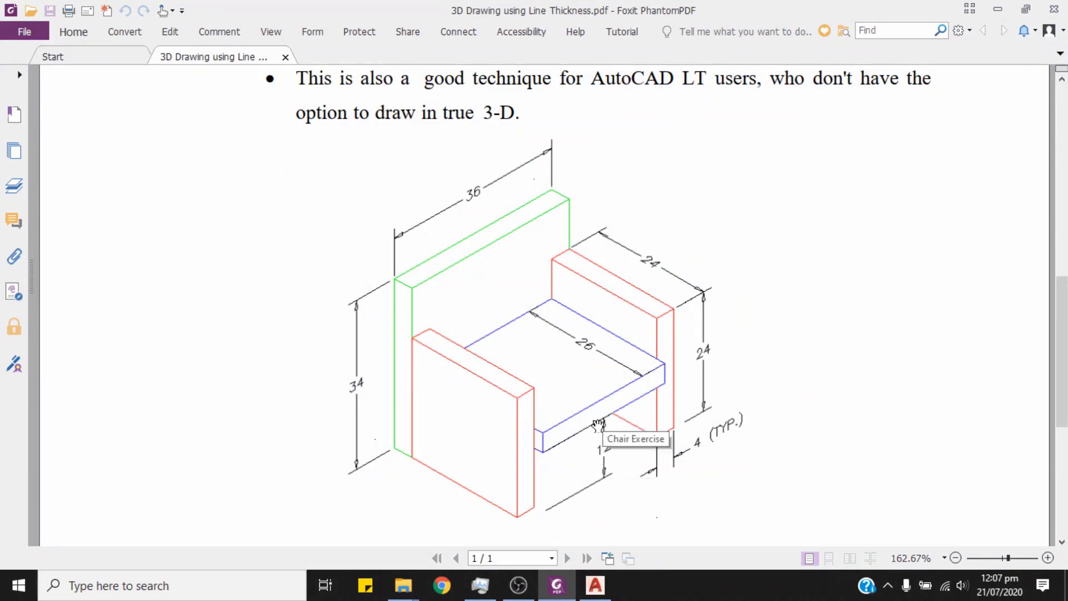
{"action": "left_click", "coordinate": [595, 585]}
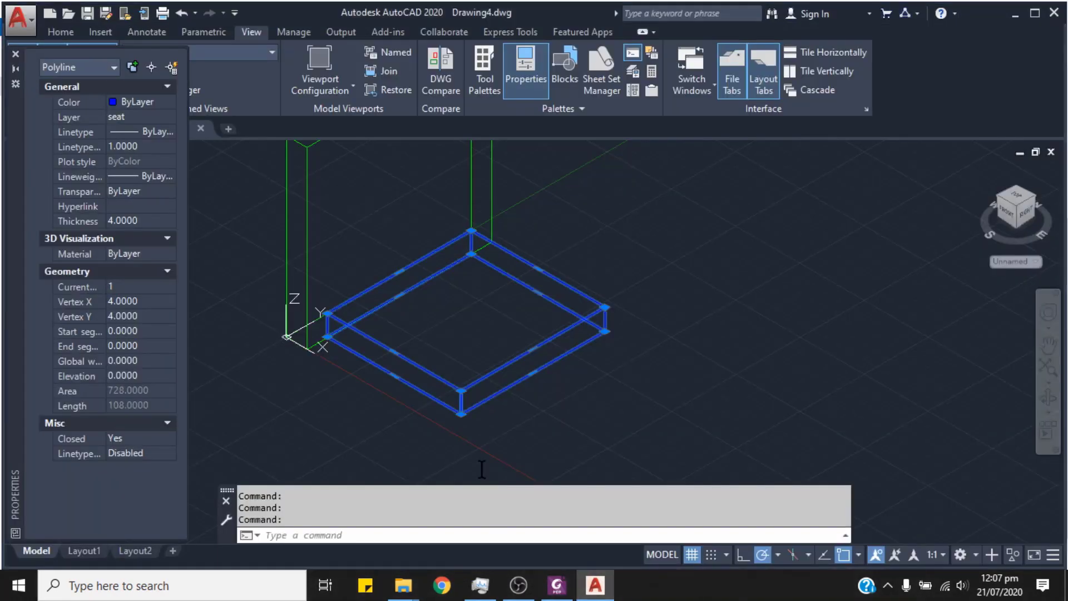
{"action": "key", "text": "Escape"}
{"action": "type", "text": "M"}
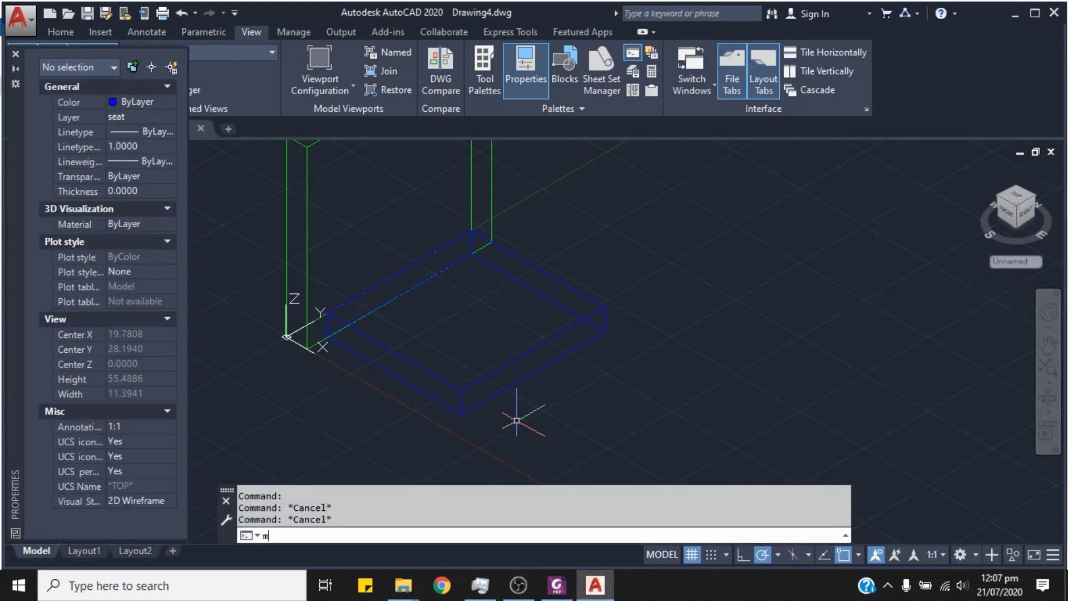
{"action": "key", "text": "Return"}
Select the seat box and set the move base point at its corner.
{"action": "left_click", "coordinate": [482, 400]}
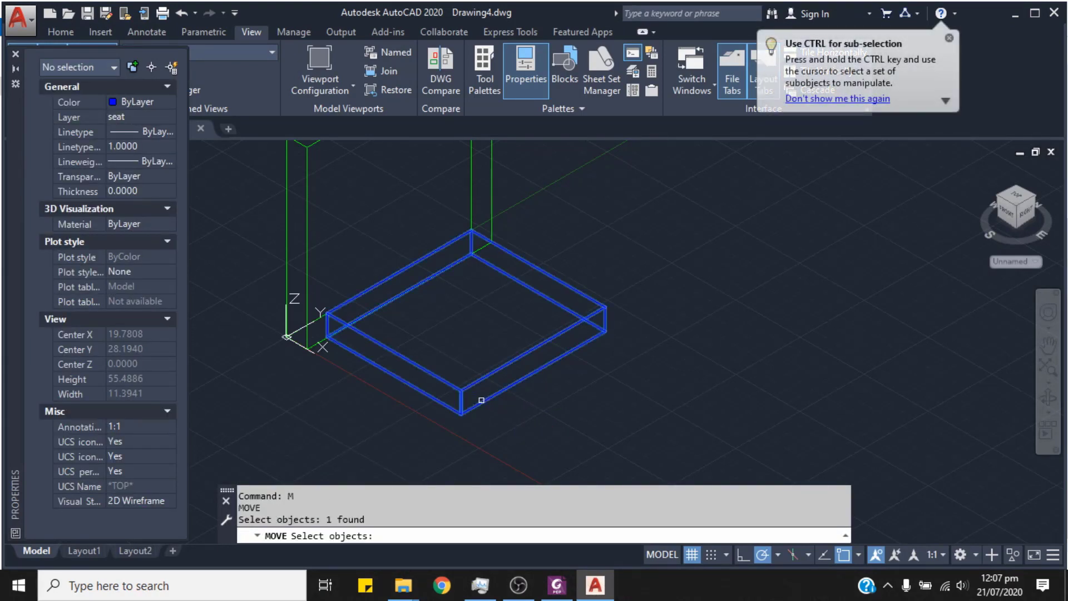
{"action": "key", "text": "Return"}
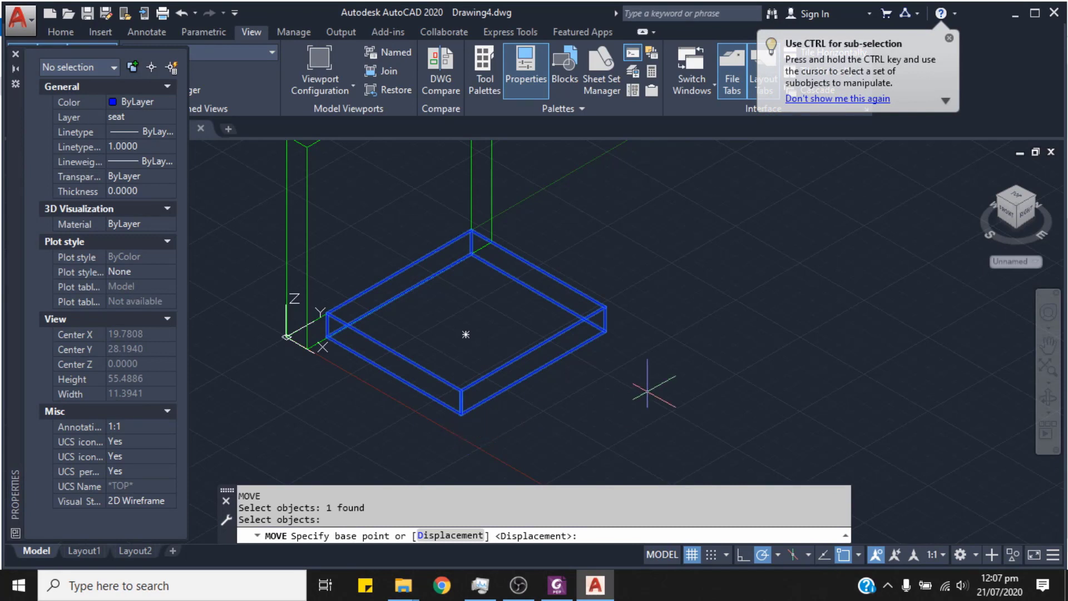
{"action": "scroll", "coordinate": [616, 365], "scroll_direction": "up", "scroll_amount": 4}
{"action": "scroll", "coordinate": [587, 276], "scroll_direction": "down", "scroll_amount": 4}
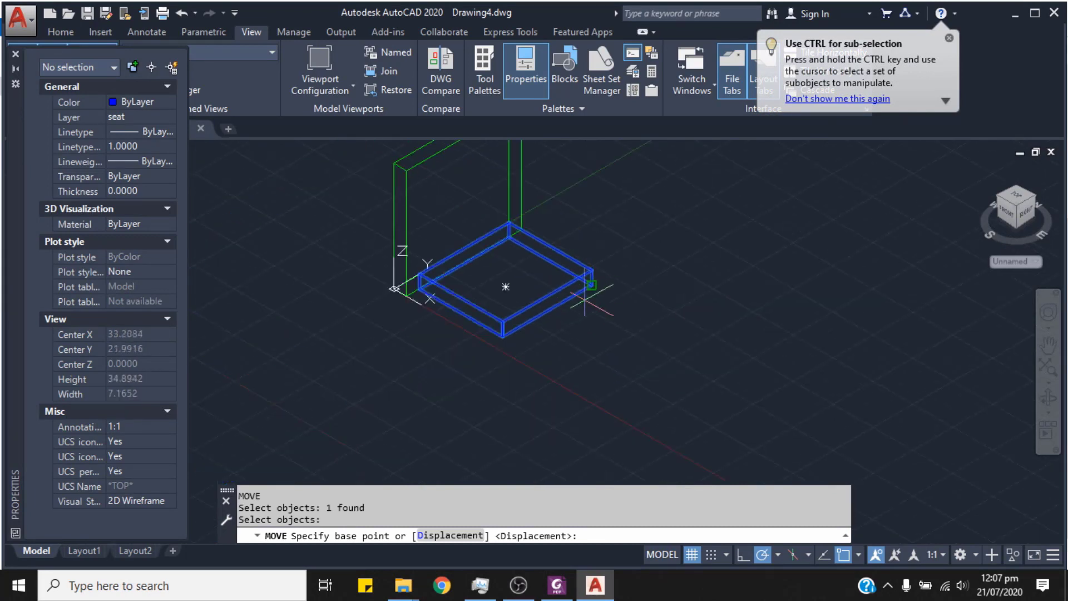
{"action": "scroll", "coordinate": [548, 336], "scroll_direction": "up", "scroll_amount": 3}
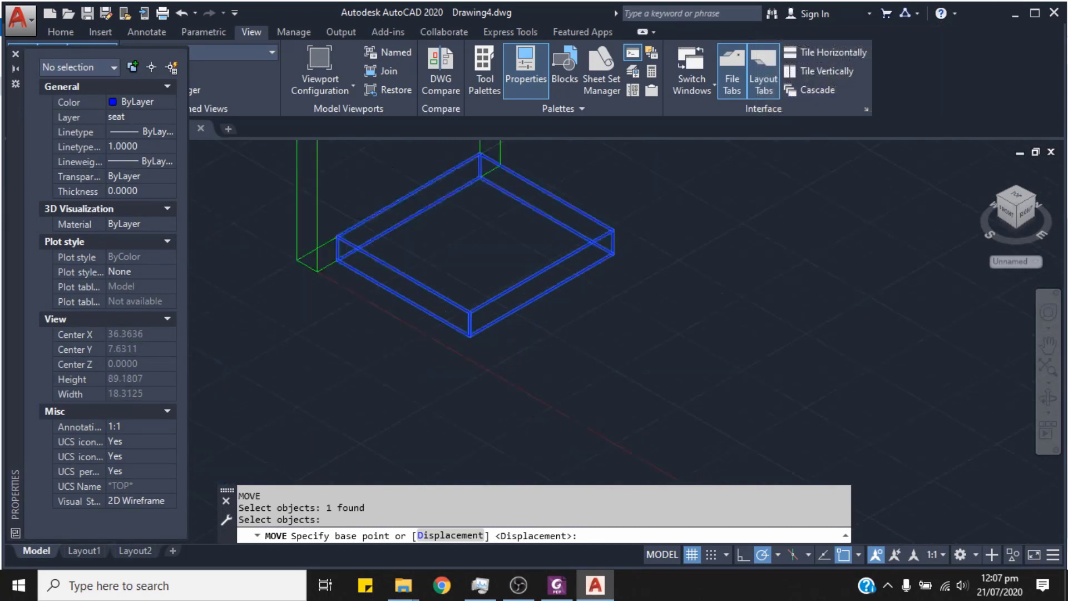
{"action": "scroll", "coordinate": [551, 334], "scroll_direction": "up", "scroll_amount": 1}
{"action": "left_click", "coordinate": [643, 207]}
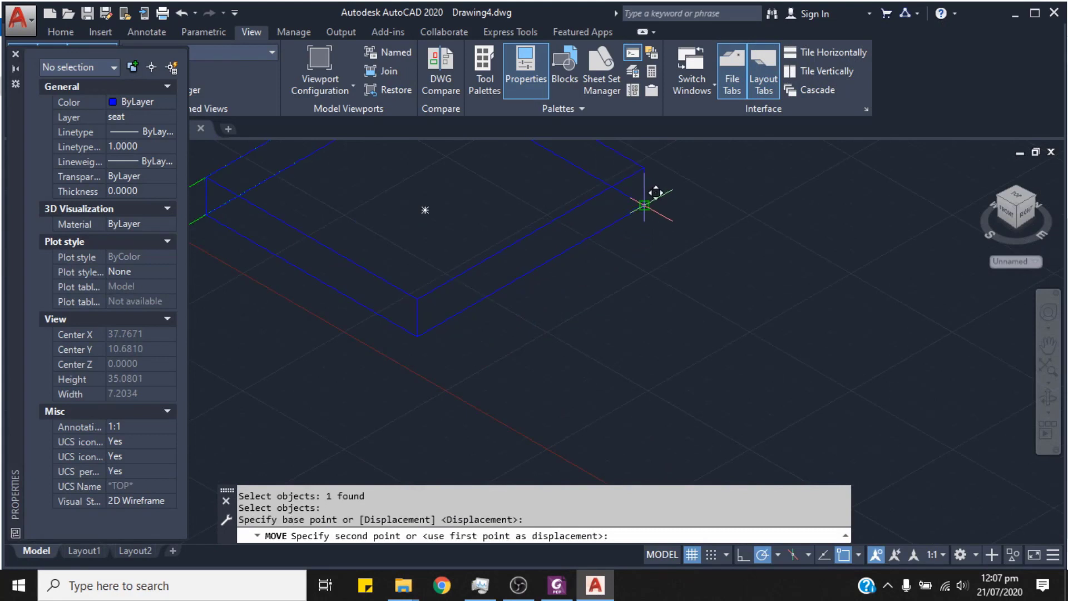
{"action": "scroll", "coordinate": [651, 233], "scroll_direction": "down", "scroll_amount": 3}
{"action": "middle_click_drag", "start_coordinate": [679, 180], "coordinate": [676, 241]}
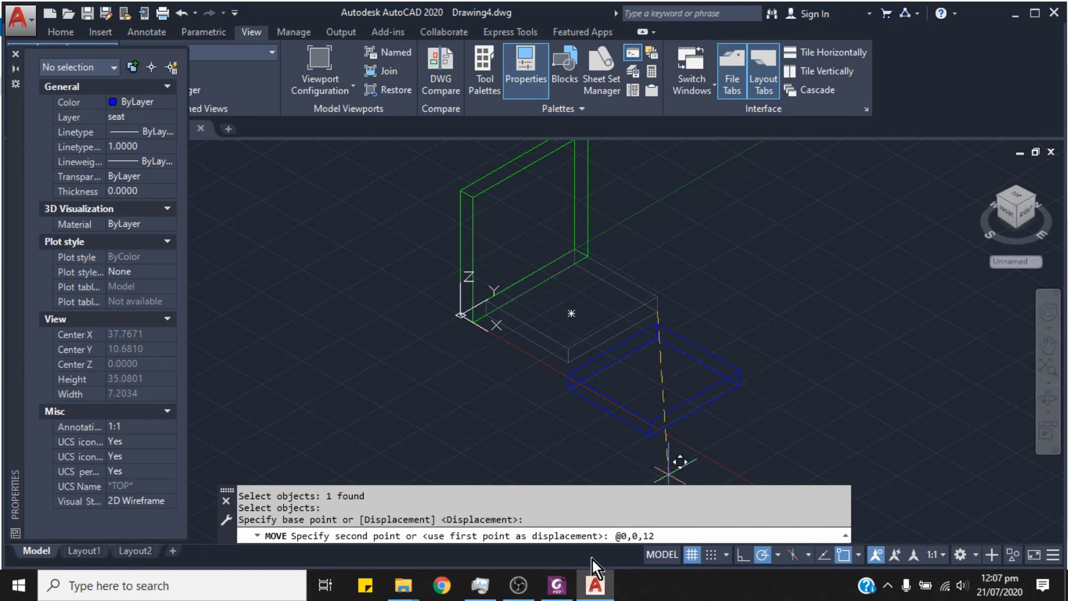
Apply the displacement @0,0,12, raising the seat 12 units.
{"action": "key", "text": "alt+Tab"}
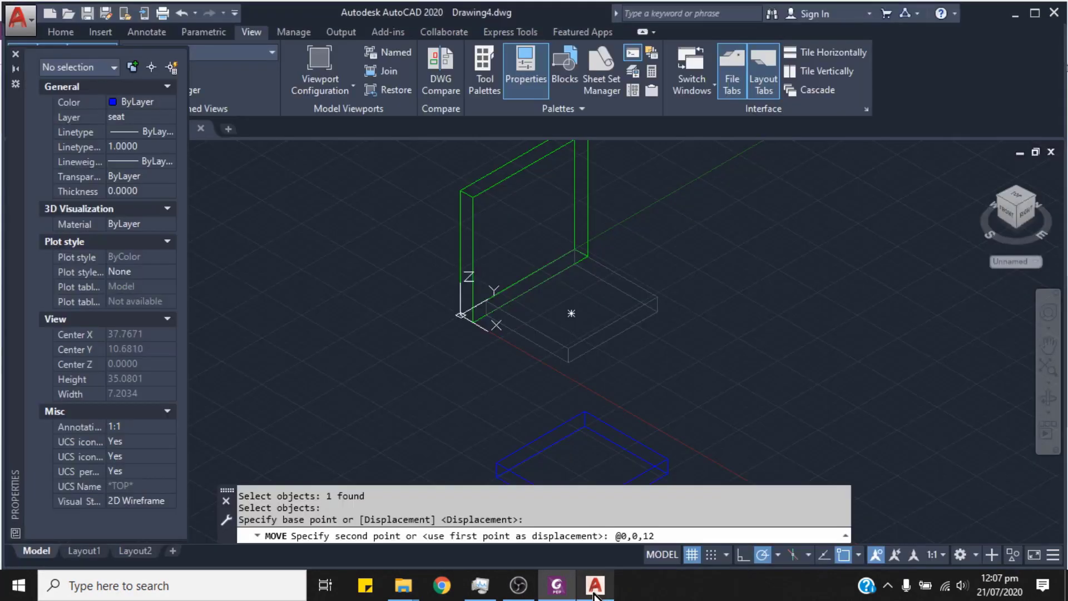
{"action": "key", "text": "alt+Tab"}
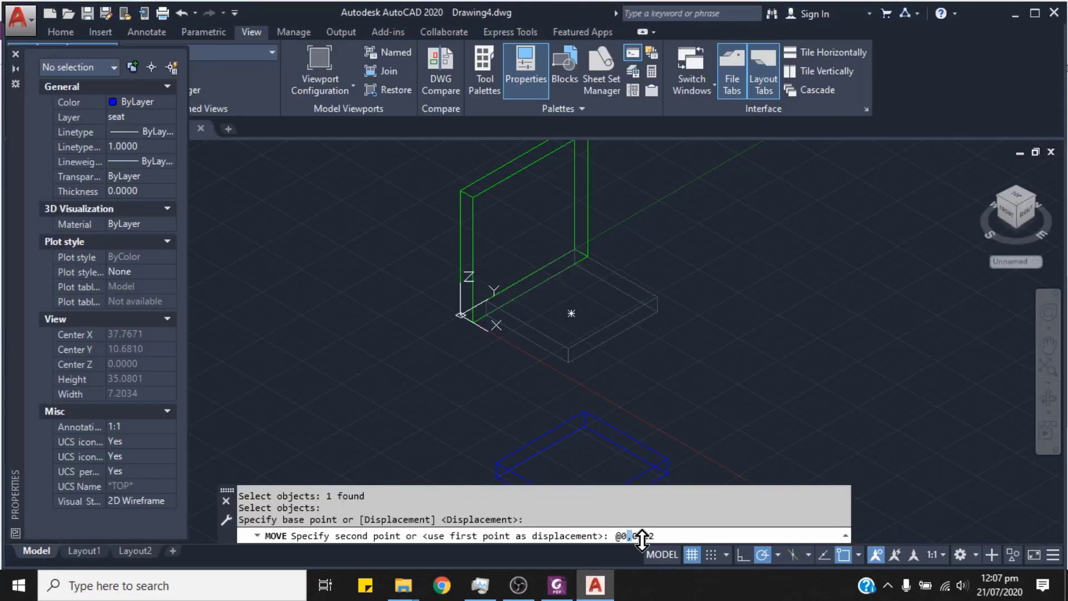
{"action": "left_click", "coordinate": [637, 535]}
{"action": "left_click", "coordinate": [659, 535]}
{"action": "left_click", "coordinate": [677, 536]}
{"action": "key", "text": "Return"}
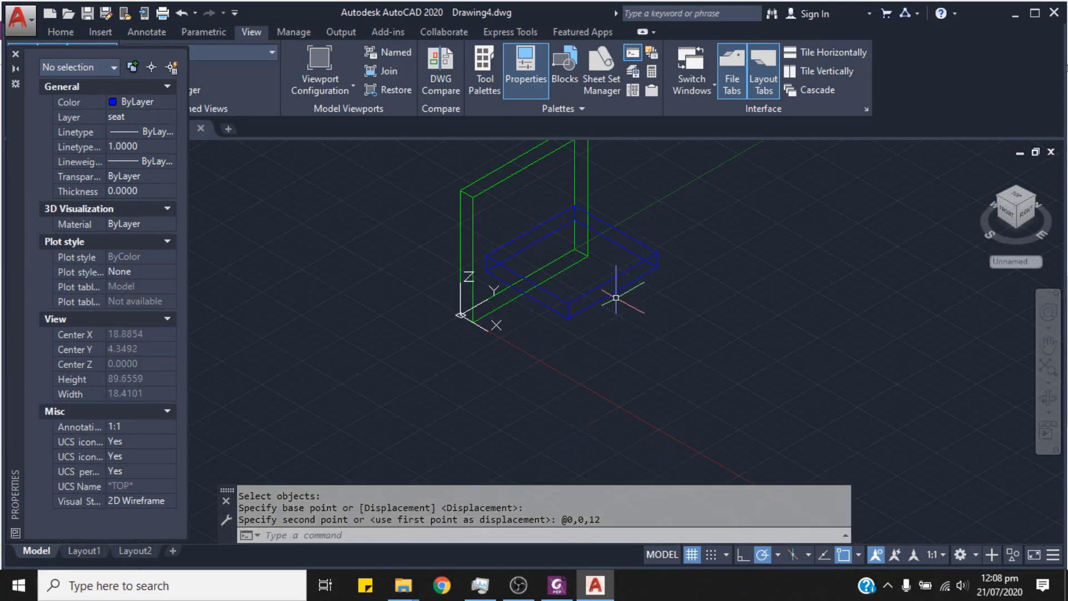
{"action": "left_click", "coordinate": [52, 33]}
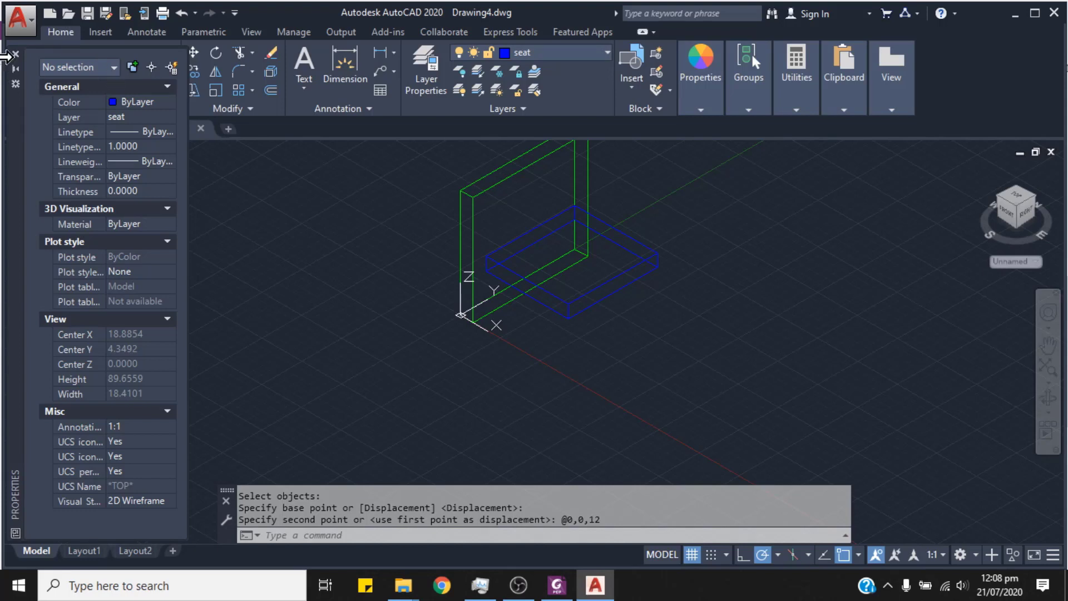
Turn the sides layer back on so both red panels reappear.
{"action": "left_click", "coordinate": [598, 54]}
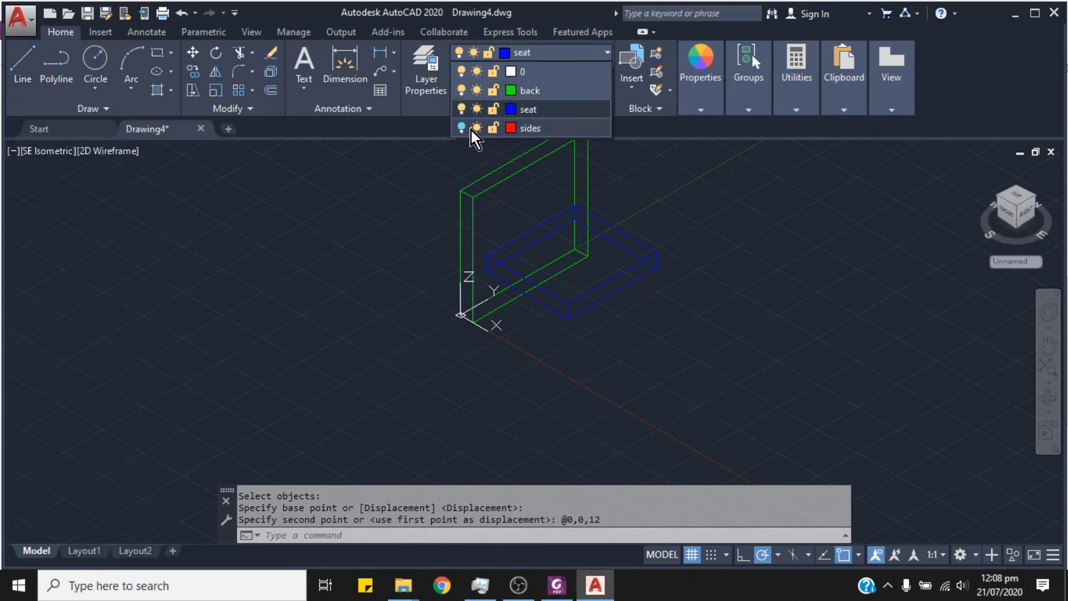
{"action": "left_click", "coordinate": [462, 129]}
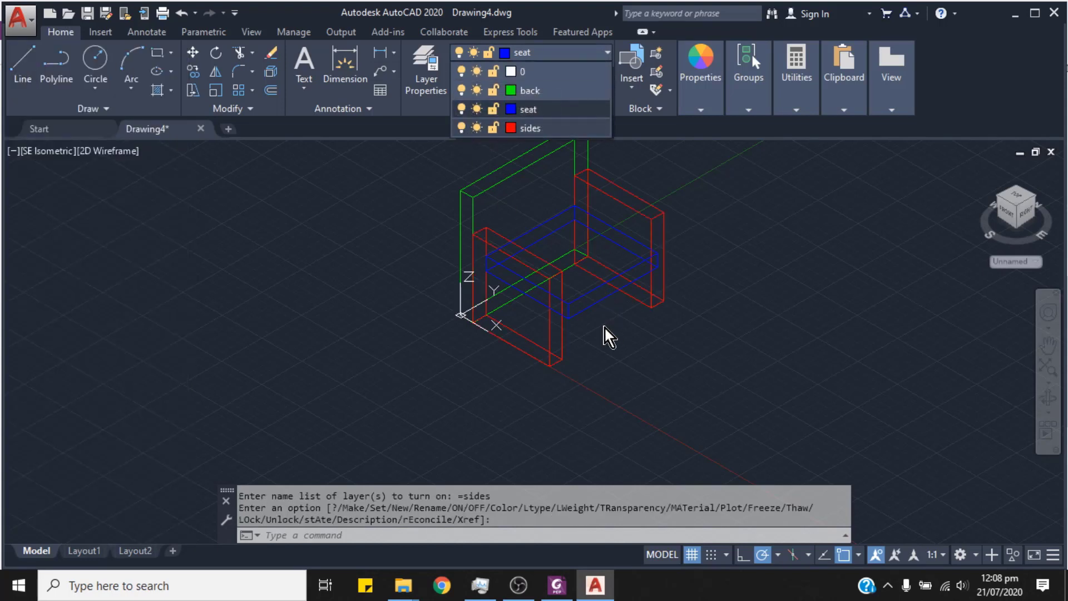
{"action": "mouse_move", "coordinate": [681, 338]}
{"action": "middle_mouse_down"}
{"action": "mouse_move", "coordinate": [565, 427]}
{"action": "mouse_move", "coordinate": [575, 381]}
{"action": "middle_mouse_up"}
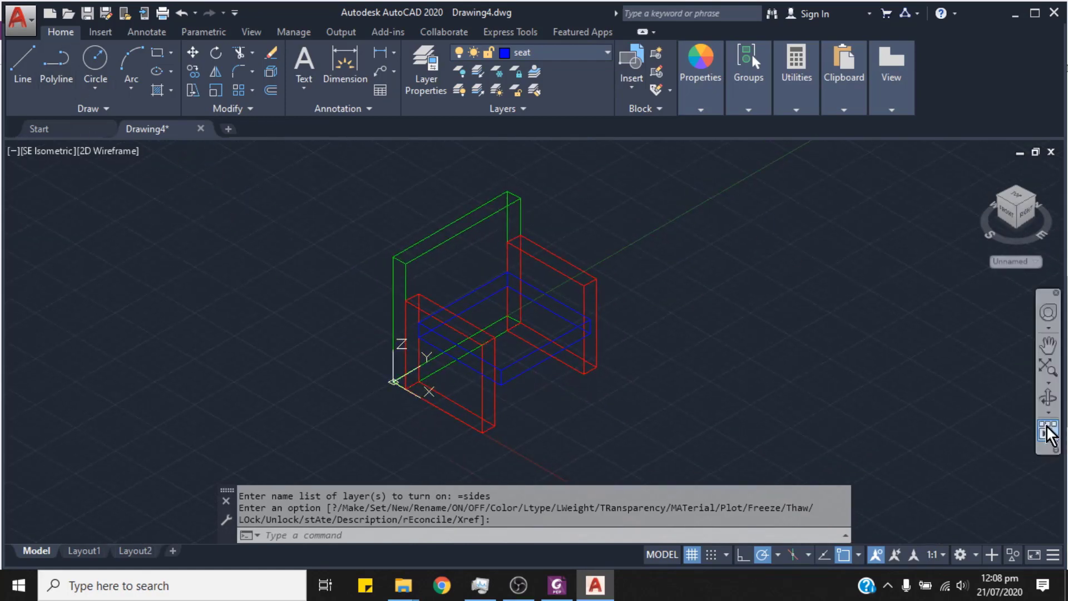
Orbit the chair to view it from the left.
{"action": "left_click", "coordinate": [1048, 398]}
{"action": "mouse_move", "coordinate": [640, 386]}
{"action": "left_mouse_down"}
{"action": "mouse_move", "coordinate": [462, 389]}
{"action": "mouse_move", "coordinate": [556, 412]}
{"action": "mouse_move", "coordinate": [596, 400]}
{"action": "mouse_move", "coordinate": [572, 405]}
{"action": "mouse_move", "coordinate": [553, 376]}
{"action": "mouse_move", "coordinate": [452, 365]}
{"action": "mouse_move", "coordinate": [460, 377]}
{"action": "left_mouse_up"}
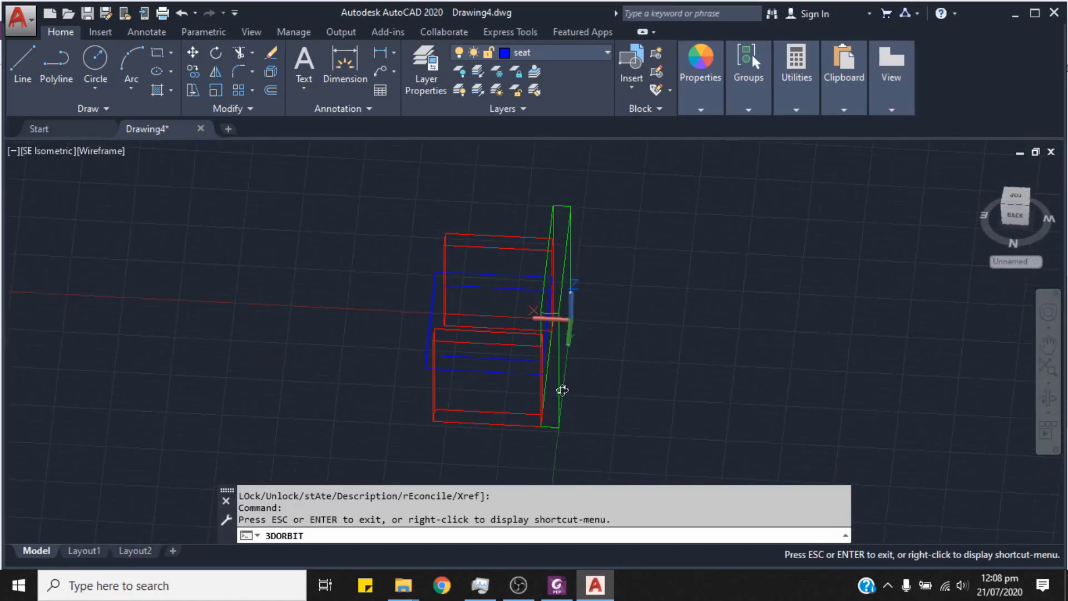
{"action": "mouse_move", "coordinate": [562, 390]}
{"action": "left_mouse_down"}
{"action": "mouse_move", "coordinate": [504, 360]}
{"action": "mouse_move", "coordinate": [470, 384]}
{"action": "mouse_move", "coordinate": [581, 396]}
{"action": "mouse_move", "coordinate": [558, 322]}
{"action": "mouse_move", "coordinate": [536, 329]}
{"action": "mouse_move", "coordinate": [494, 265]}
{"action": "mouse_move", "coordinate": [431, 217]}
{"action": "left_mouse_up"}
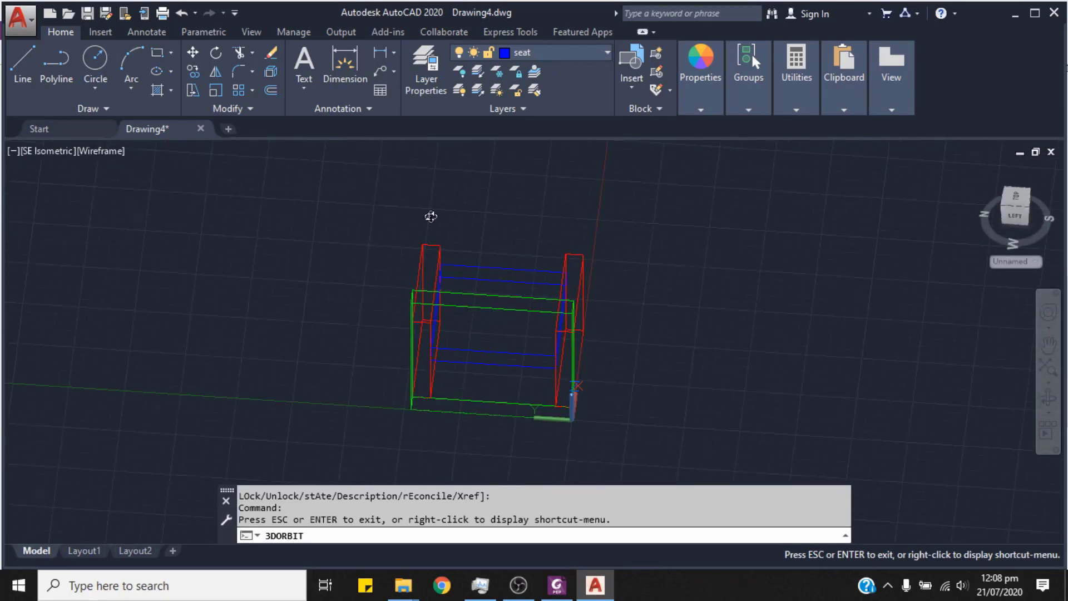
Try the Top and NW Isometric views, then settle on SE Isometric, zoomed out slightly.
{"action": "left_click", "coordinate": [251, 32]}
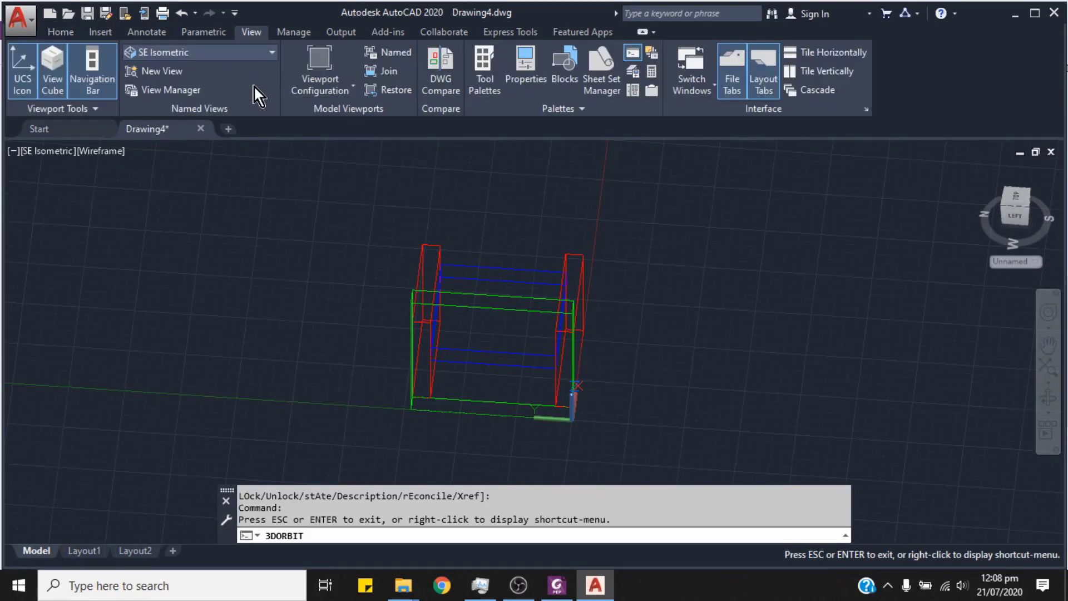
{"action": "left_click", "coordinate": [263, 49]}
{"action": "left_click", "coordinate": [173, 71]}
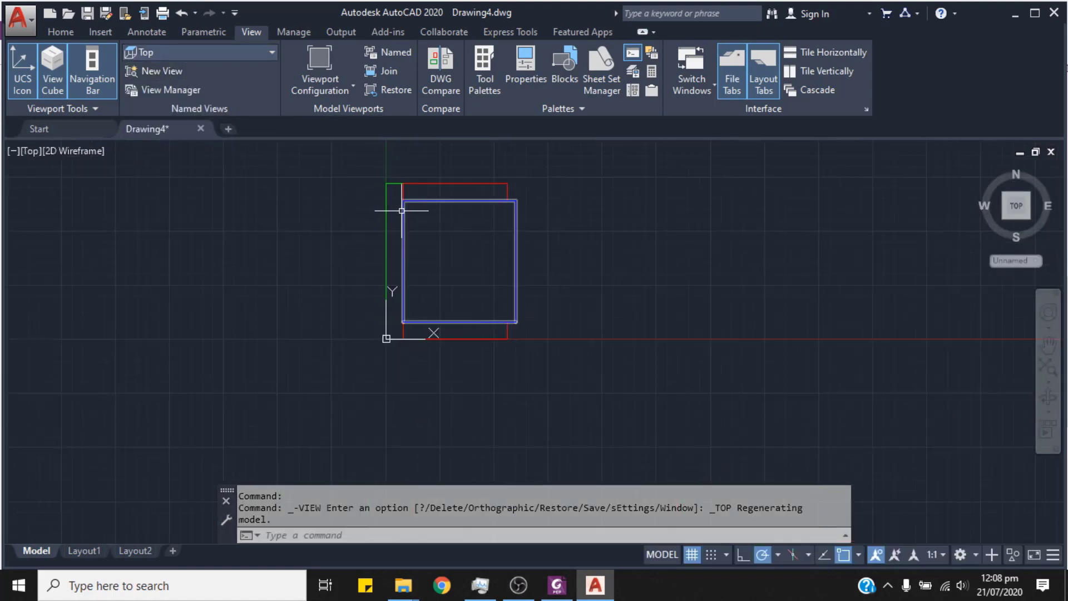
{"action": "left_click", "coordinate": [271, 53]}
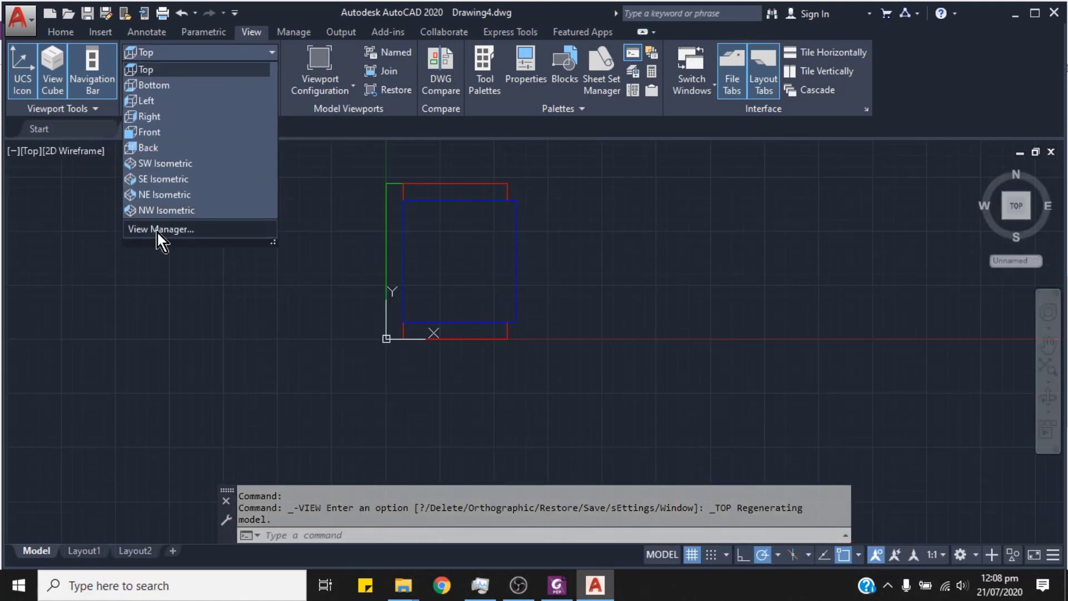
{"action": "left_click", "coordinate": [161, 217]}
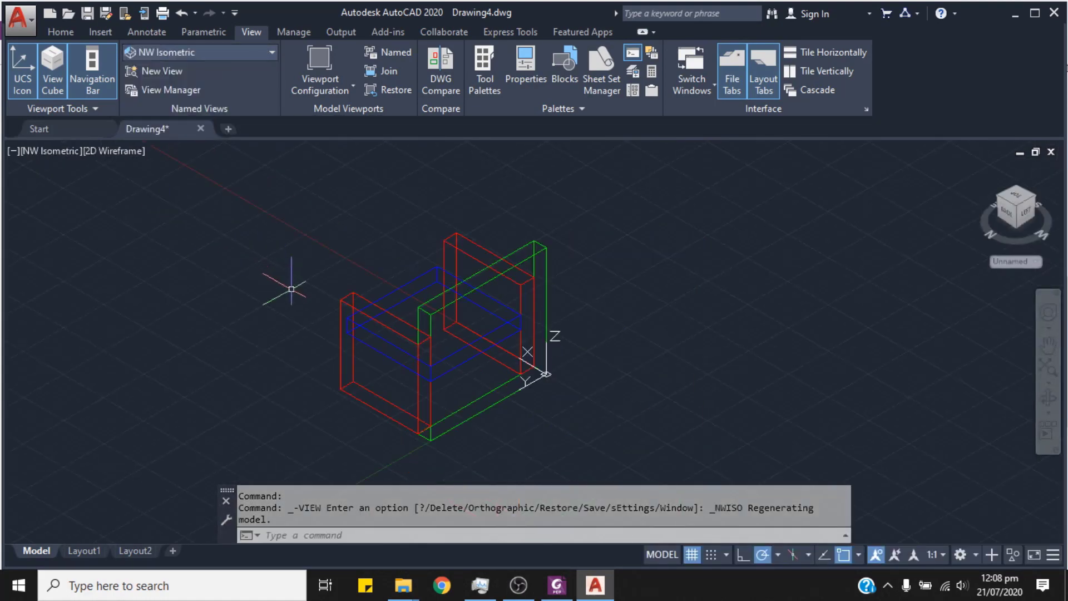
{"action": "left_click", "coordinate": [271, 52]}
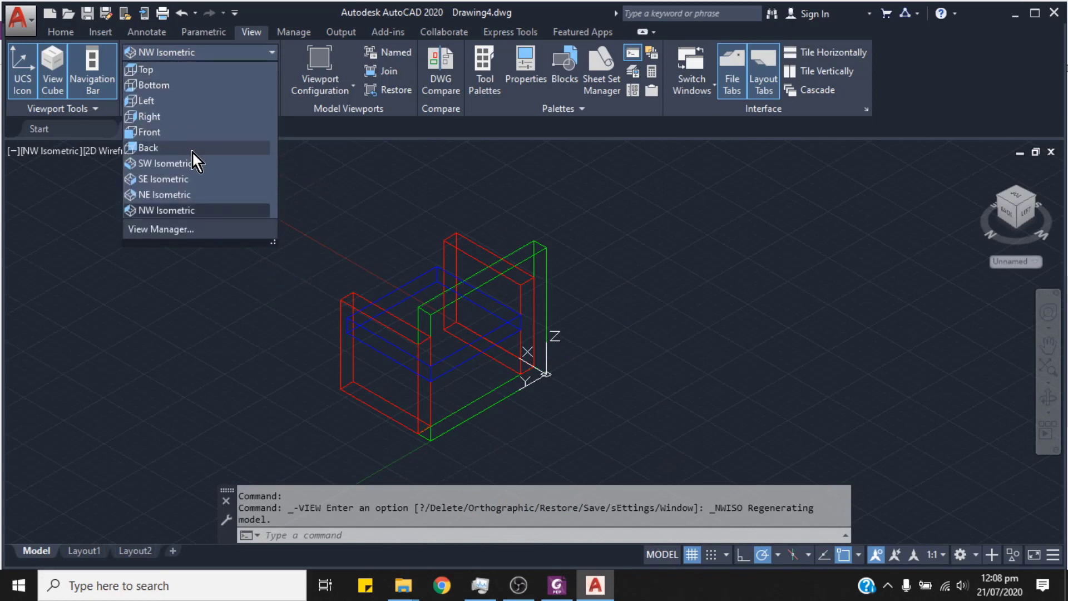
{"action": "left_click", "coordinate": [182, 180]}
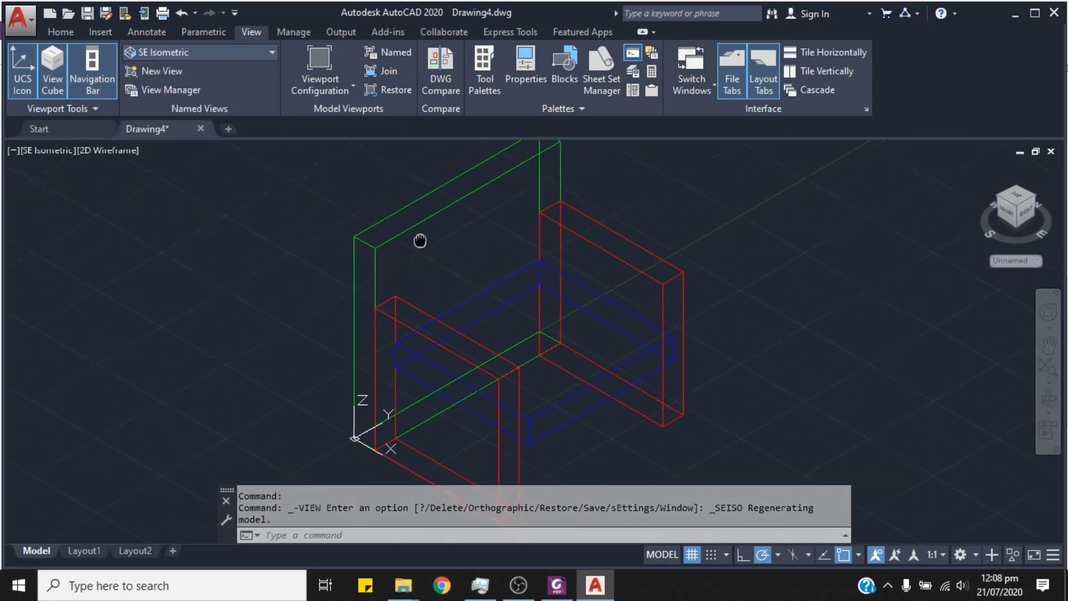
{"action": "scroll", "coordinate": [447, 254], "scroll_direction": "down", "scroll_amount": 3}
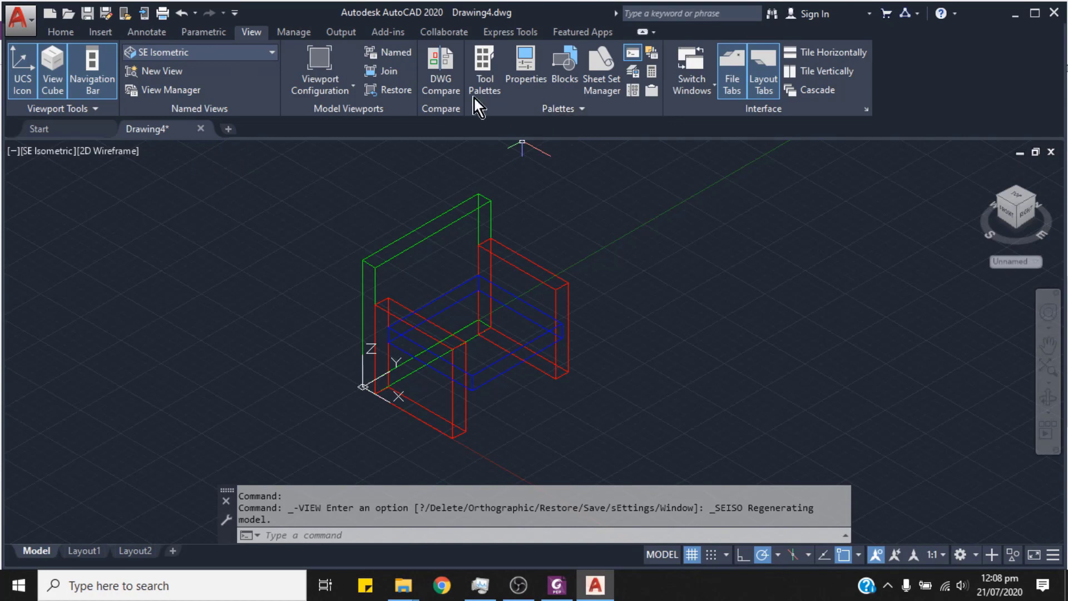
From the Visual Styles Manager, try Conceptual, Hidden and Shaded, settling on Conceptual shading.
{"action": "left_click", "coordinate": [585, 109]}
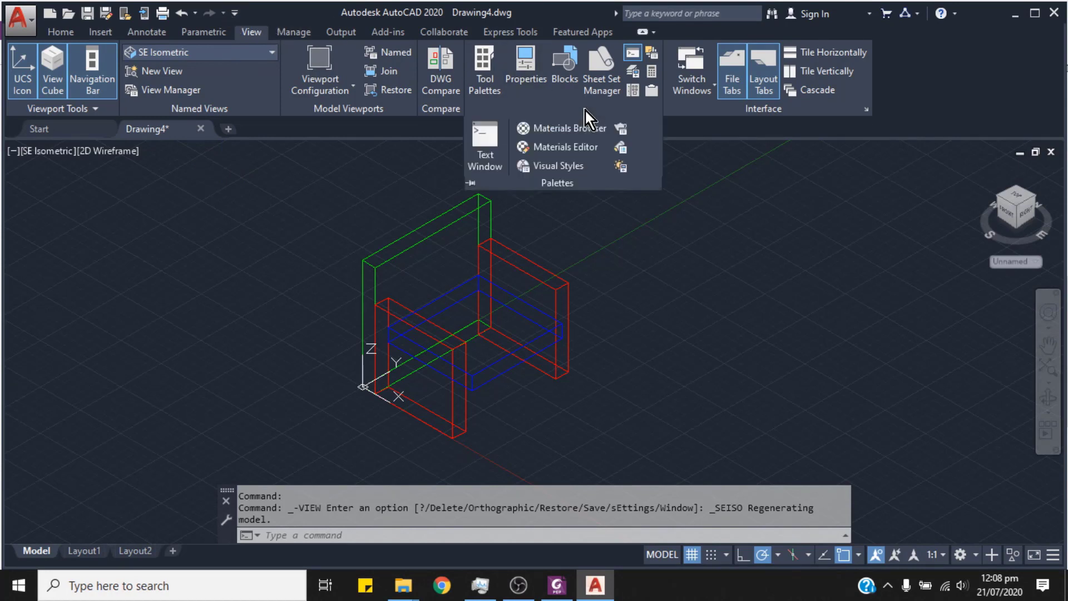
{"action": "left_click", "coordinate": [556, 166]}
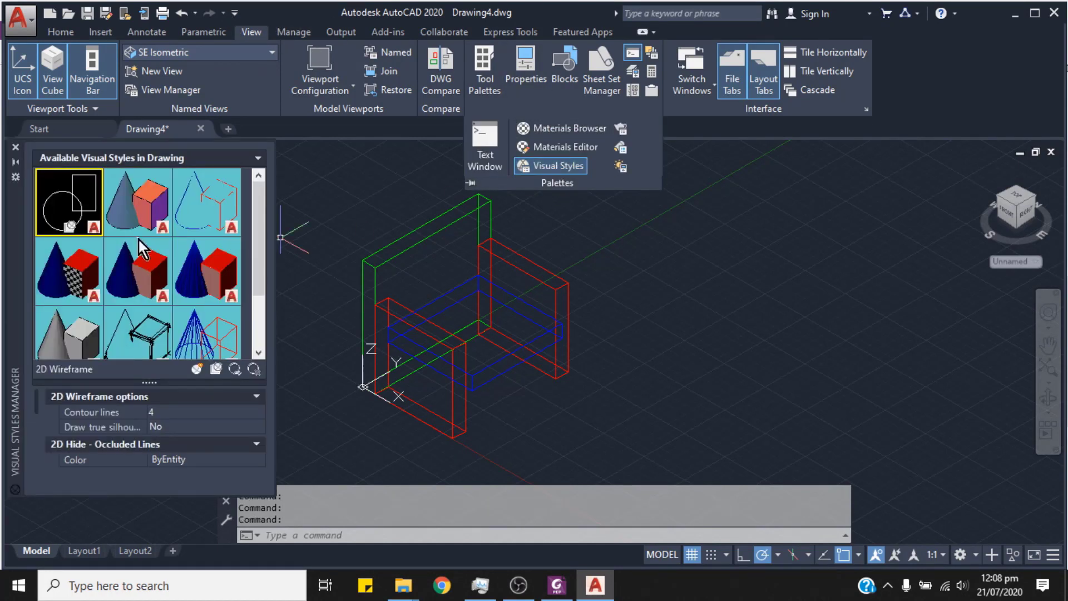
{"action": "double_click", "coordinate": [136, 209]}
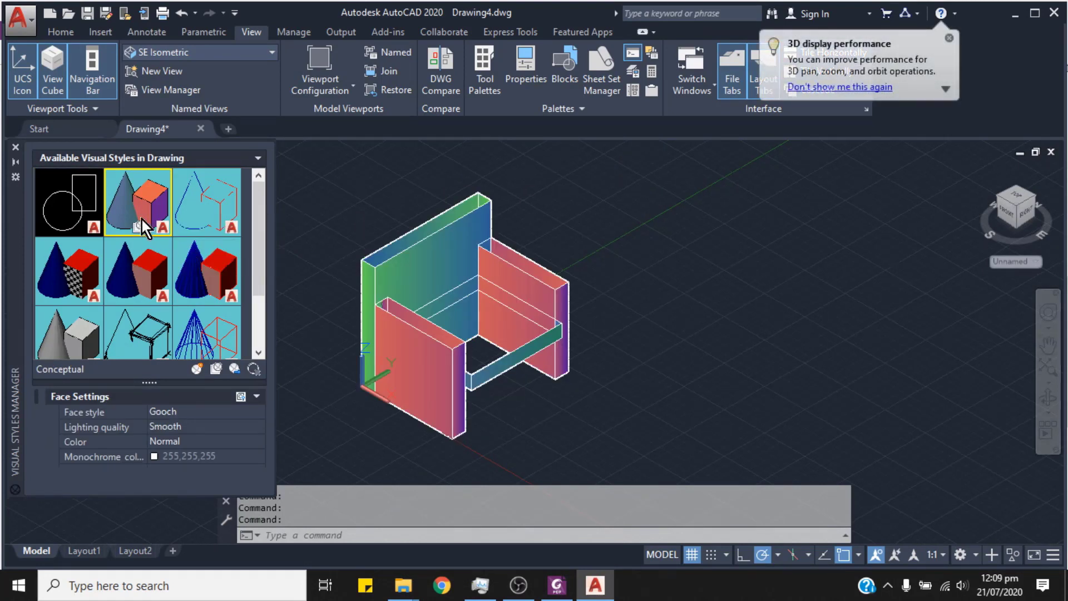
{"action": "double_click", "coordinate": [208, 215]}
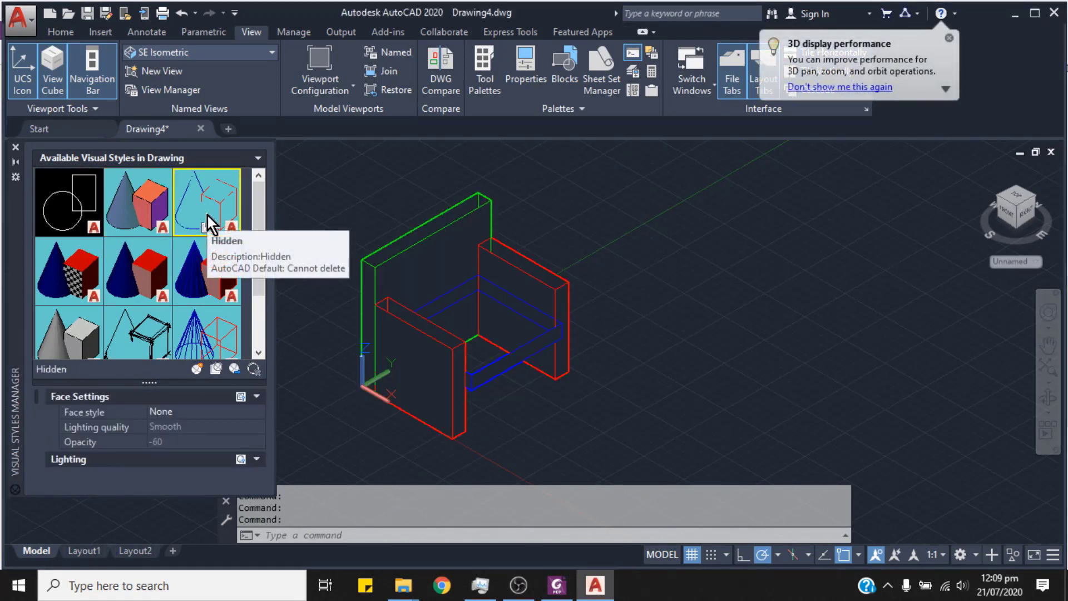
{"action": "double_click", "coordinate": [130, 272]}
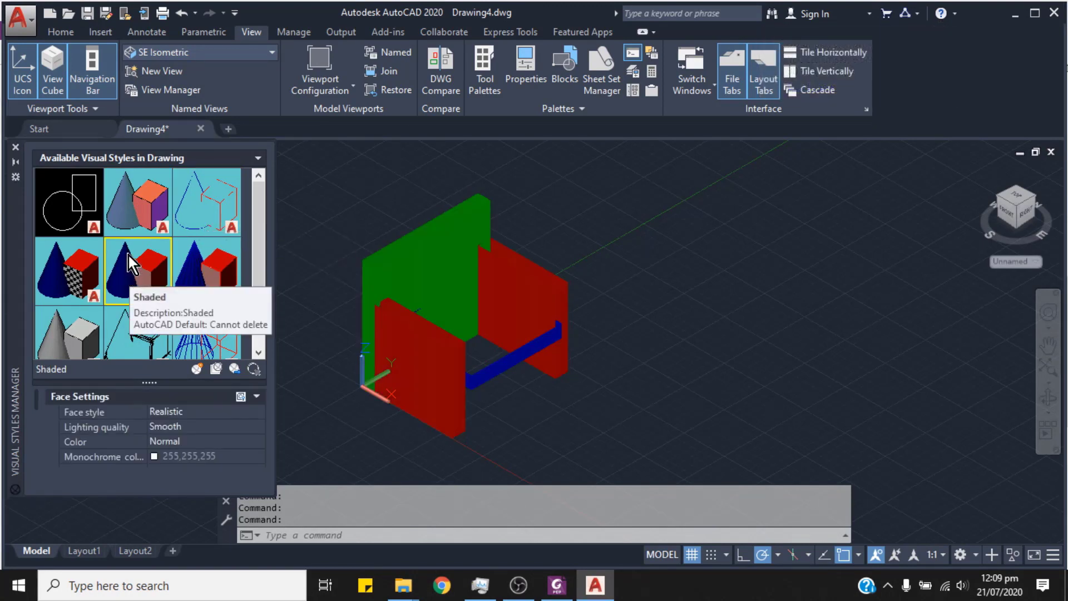
{"action": "double_click", "coordinate": [60, 286]}
{"action": "double_click", "coordinate": [140, 207]}
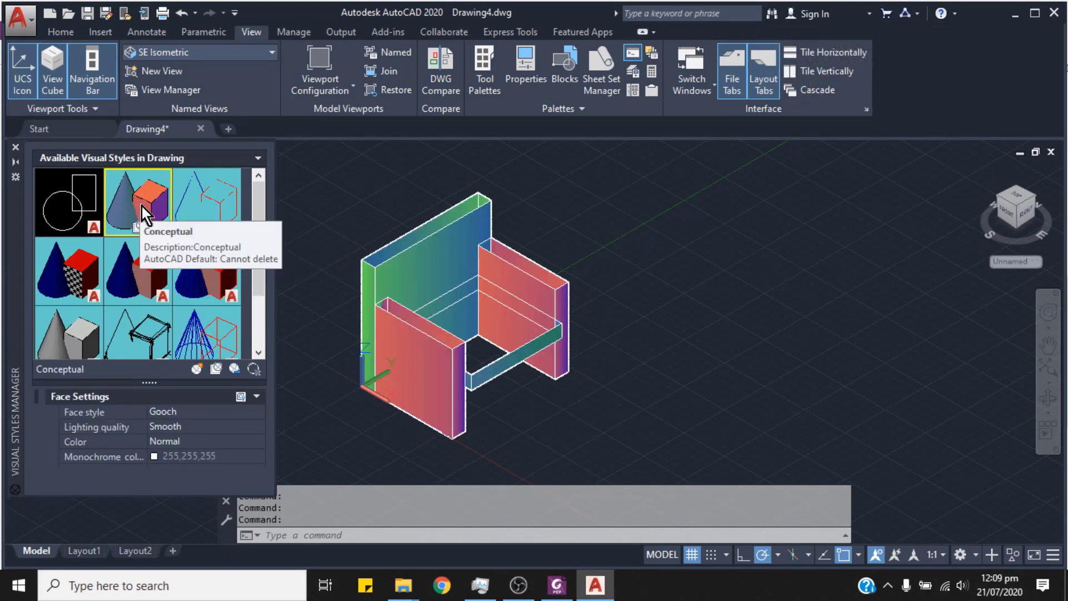
Pan the chair to center, then orbit from a top-down view back to isometric, zooming out.
{"action": "middle_click_drag", "start_coordinate": [407, 231], "coordinate": [480, 241]}
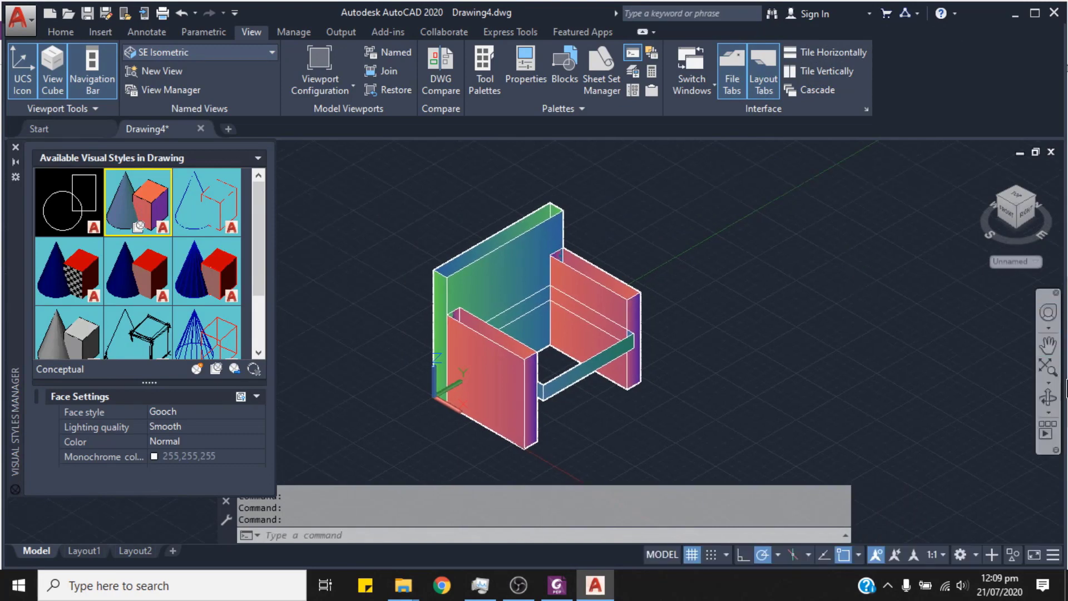
{"action": "left_click", "coordinate": [1046, 398]}
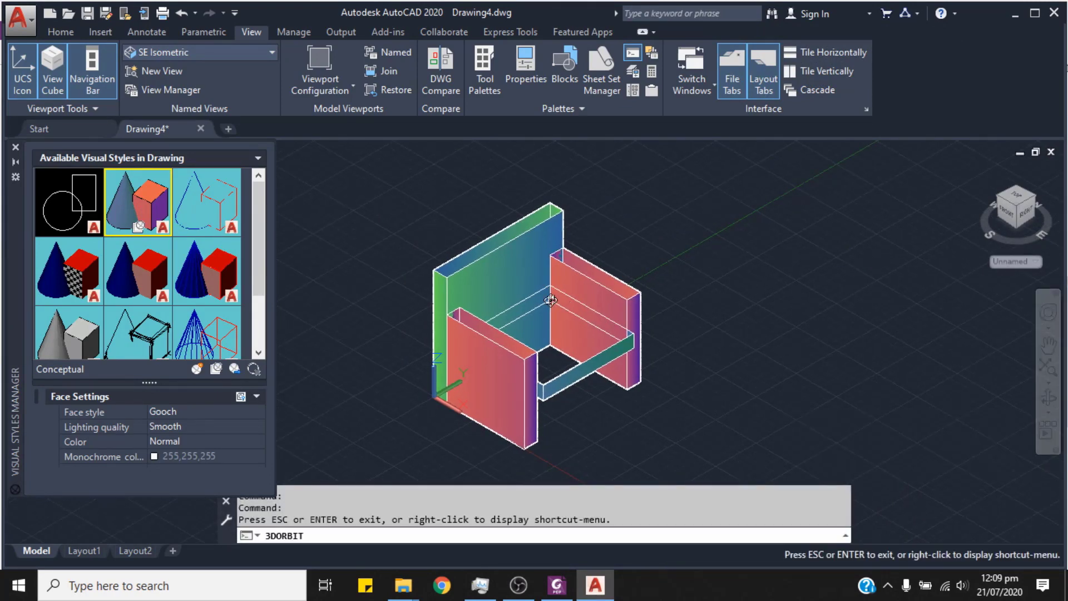
{"action": "left_click_drag", "start_coordinate": [551, 300], "coordinate": [536, 399]}
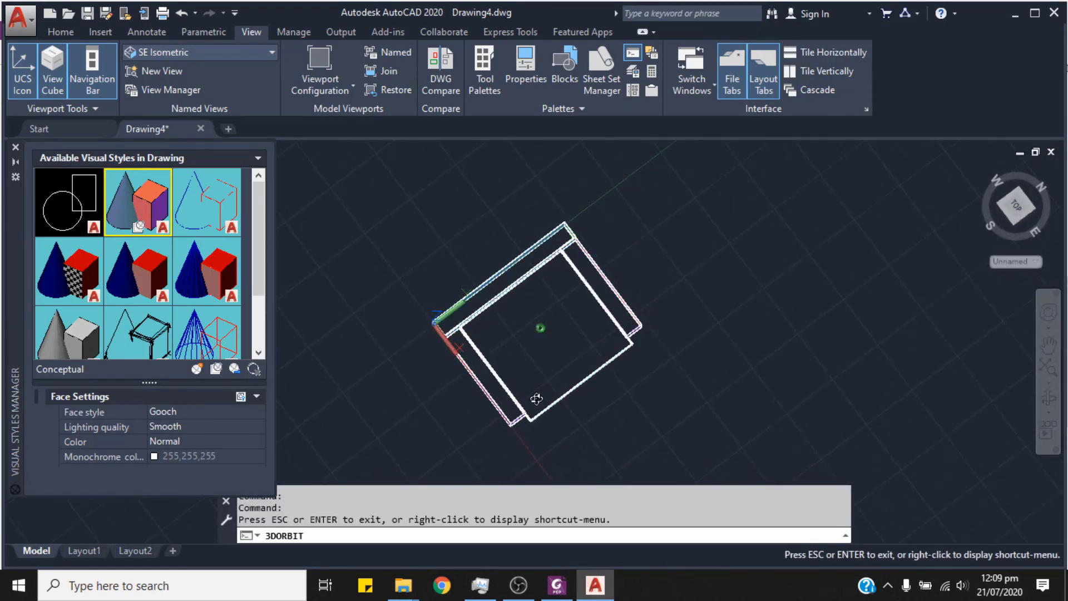
{"action": "left_click_drag", "start_coordinate": [554, 391], "coordinate": [573, 335]}
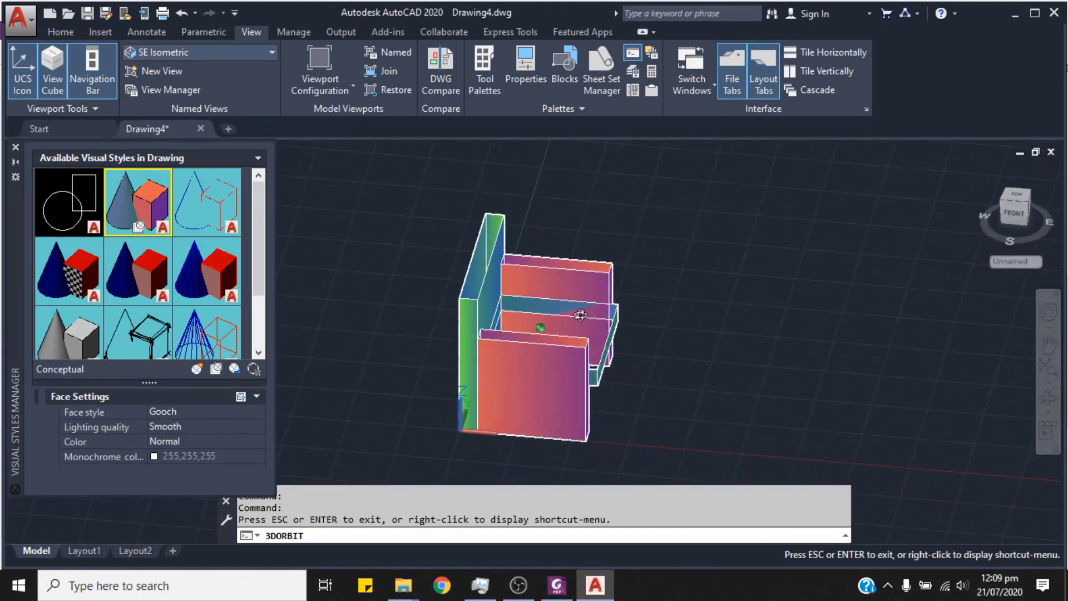
{"action": "left_click_drag", "start_coordinate": [573, 335], "coordinate": [461, 362]}
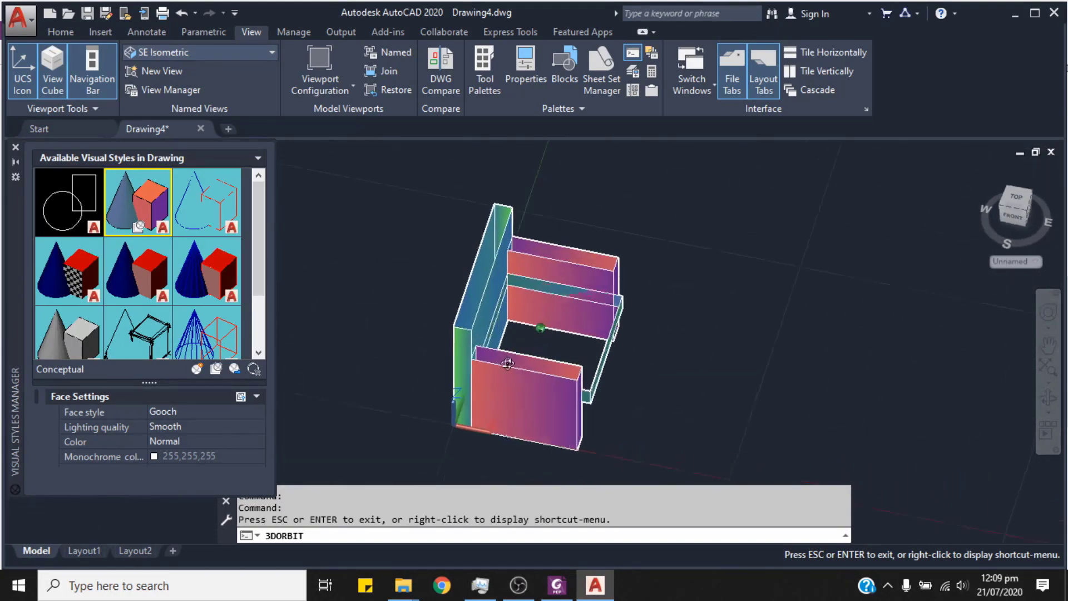
{"action": "mouse_move", "coordinate": [501, 272]}
{"action": "left_mouse_down"}
{"action": "mouse_move", "coordinate": [546, 327]}
{"action": "mouse_move", "coordinate": [496, 333]}
{"action": "mouse_move", "coordinate": [471, 293]}
{"action": "mouse_move", "coordinate": [512, 261]}
{"action": "left_mouse_up"}
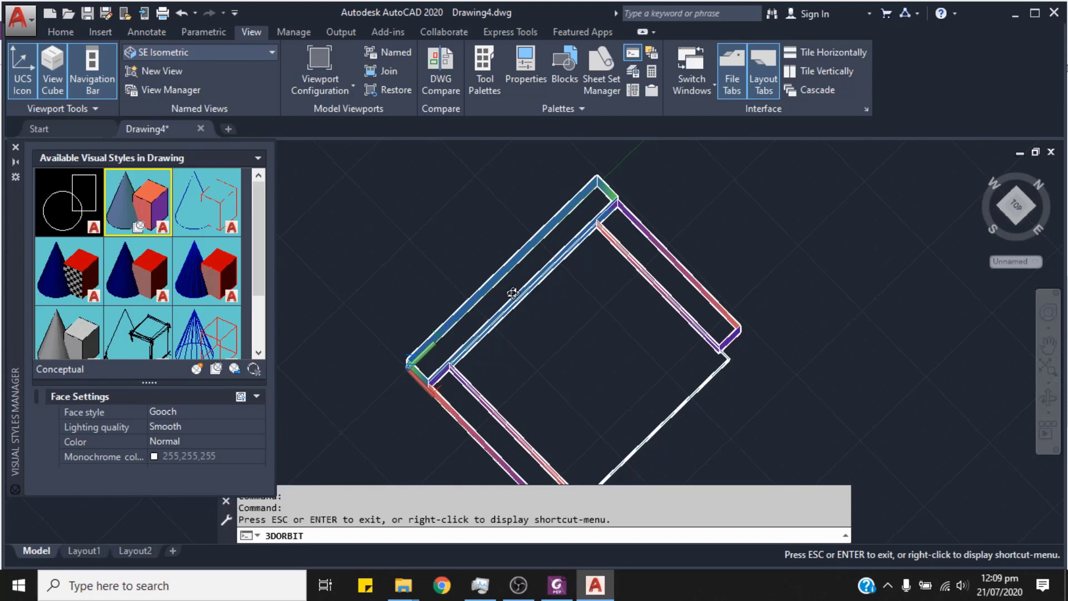
{"action": "scroll", "coordinate": [512, 293], "scroll_direction": "down", "scroll_amount": 1}
{"action": "scroll", "coordinate": [513, 294], "scroll_direction": "down", "scroll_amount": 1}
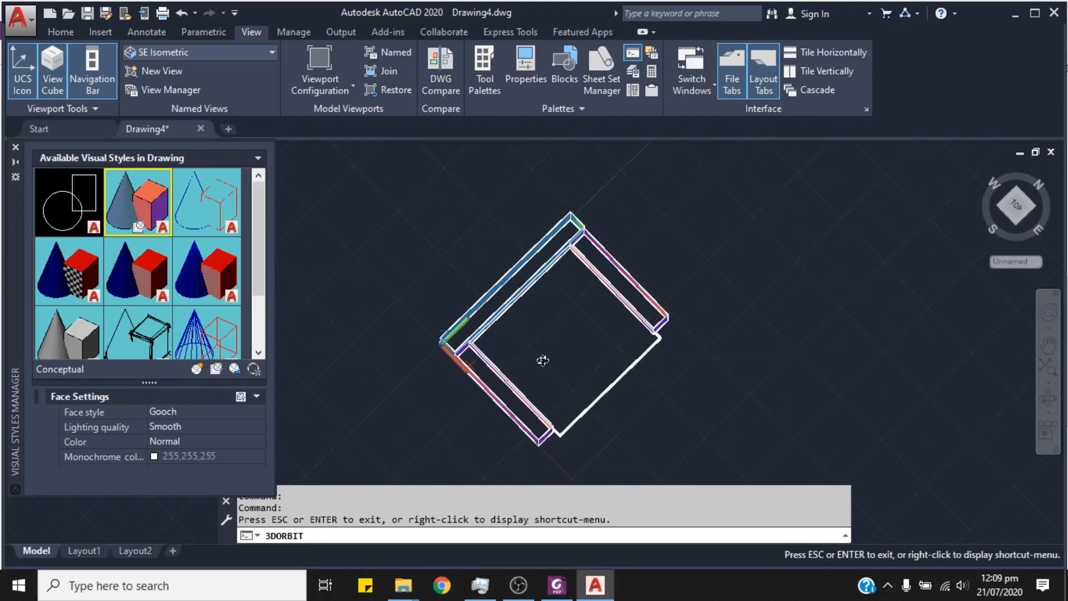
{"action": "mouse_move", "coordinate": [542, 361]}
{"action": "left_mouse_down"}
{"action": "mouse_move", "coordinate": [555, 334]}
{"action": "mouse_move", "coordinate": [543, 267]}
{"action": "left_mouse_up"}
{"action": "left_click_drag", "start_coordinate": [483, 428], "coordinate": [493, 406]}
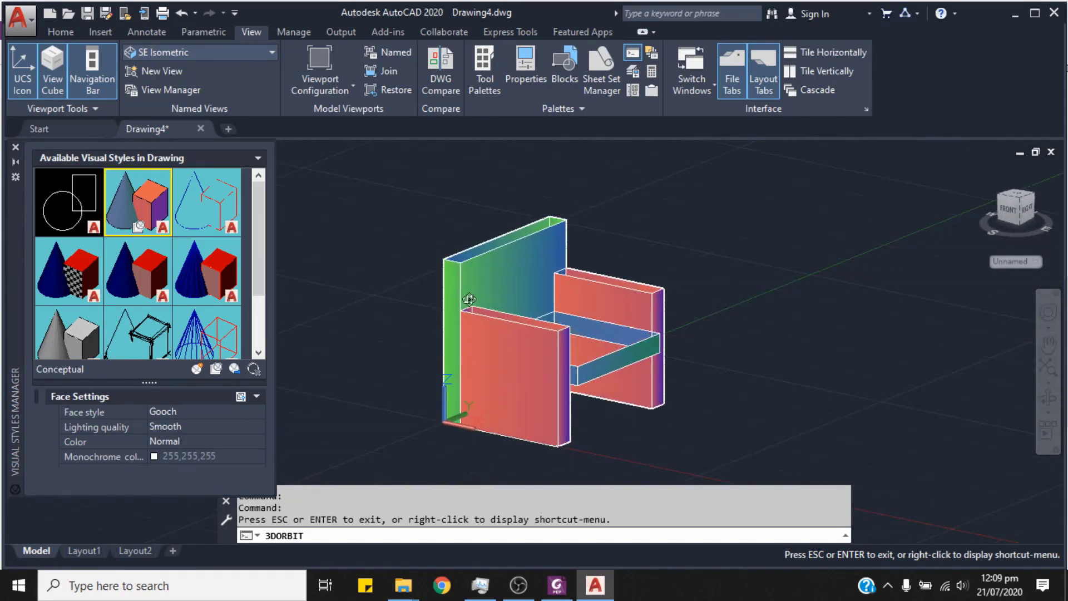
Orbit the chair through front, top and isometric angles, ending on a near top-down view.
{"action": "mouse_move", "coordinate": [470, 299]}
{"action": "left_mouse_down"}
{"action": "mouse_move", "coordinate": [492, 364]}
{"action": "mouse_move", "coordinate": [551, 357]}
{"action": "left_mouse_up"}
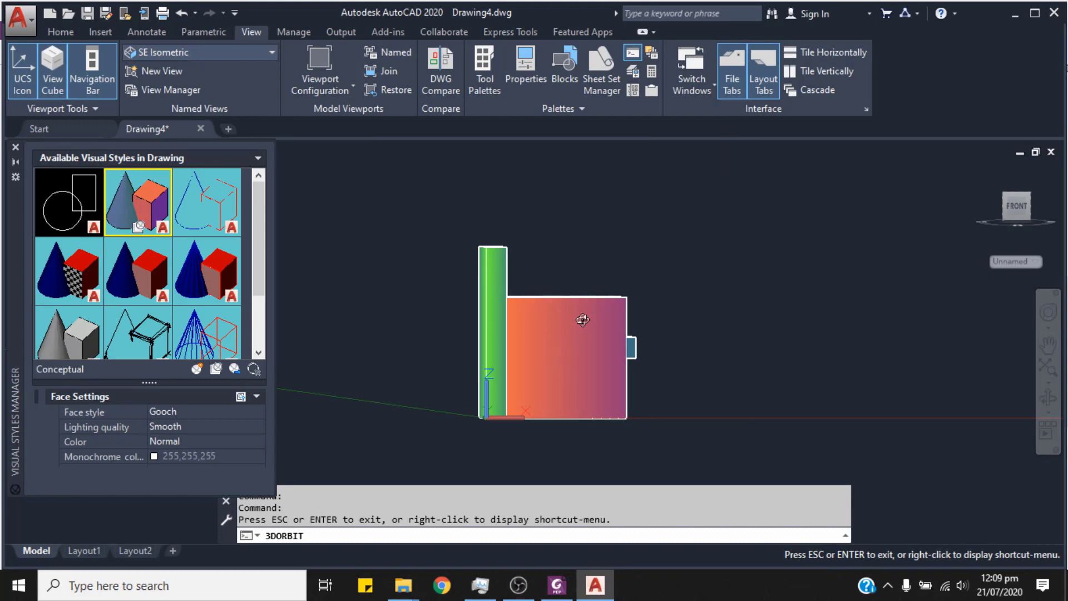
{"action": "mouse_move", "coordinate": [532, 279]}
{"action": "left_mouse_down"}
{"action": "mouse_move", "coordinate": [503, 409]}
{"action": "mouse_move", "coordinate": [496, 396]}
{"action": "mouse_move", "coordinate": [508, 346]}
{"action": "mouse_move", "coordinate": [509, 360]}
{"action": "left_mouse_up"}
{"action": "left_click_drag", "start_coordinate": [546, 393], "coordinate": [543, 391]}
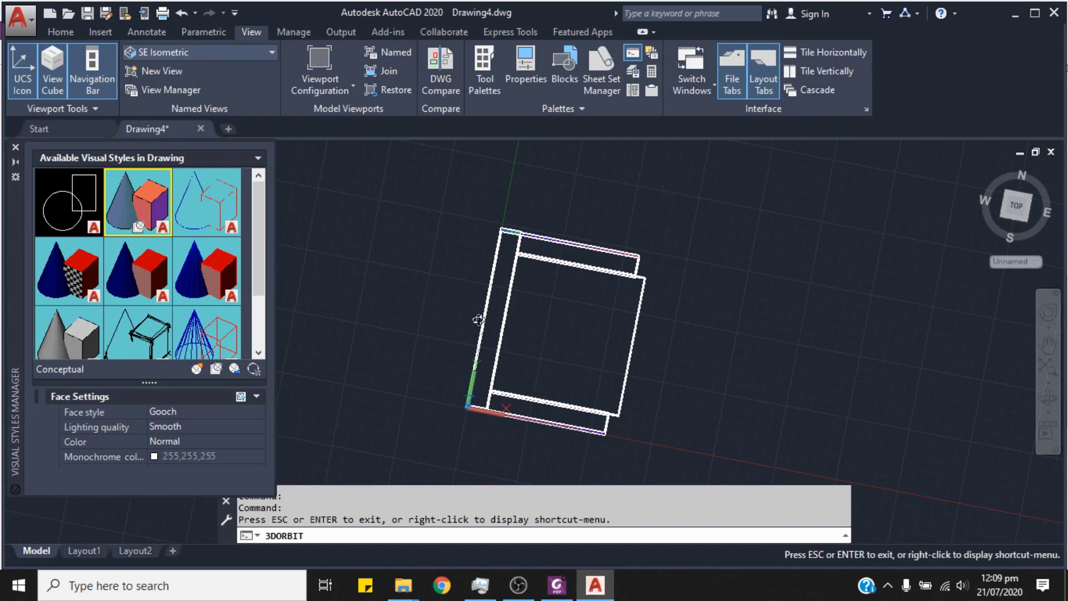
{"action": "left_click_drag", "start_coordinate": [478, 320], "coordinate": [501, 315]}
{"action": "mouse_move", "coordinate": [519, 398]}
{"action": "left_mouse_down"}
{"action": "mouse_move", "coordinate": [549, 379]}
{"action": "mouse_move", "coordinate": [476, 361]}
{"action": "mouse_move", "coordinate": [584, 341]}
{"action": "mouse_move", "coordinate": [534, 418]}
{"action": "left_mouse_up"}
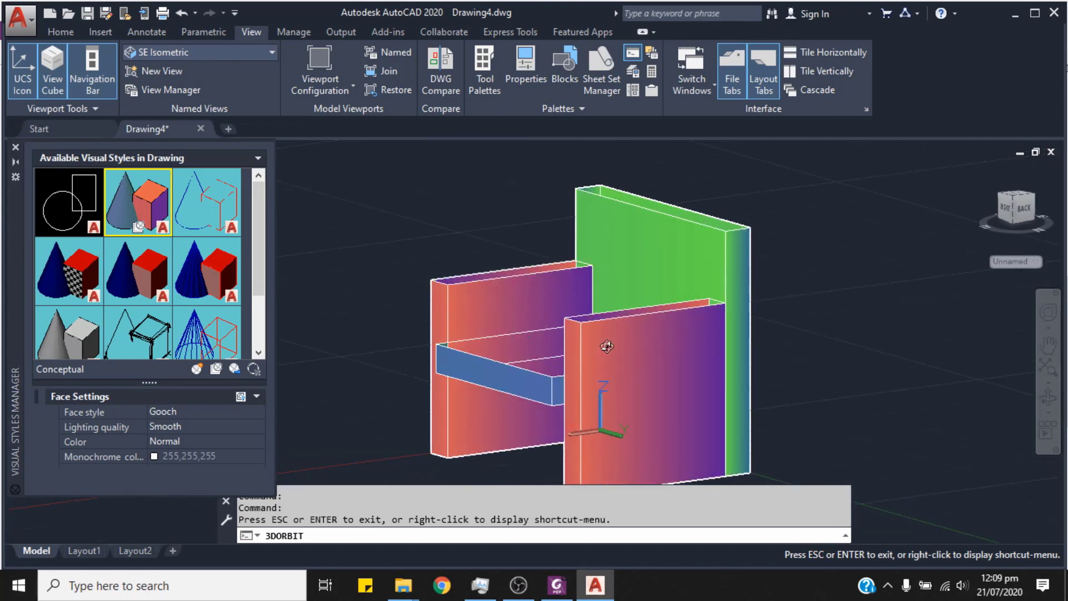
{"action": "scroll", "coordinate": [606, 346], "scroll_direction": "down", "scroll_amount": 2}
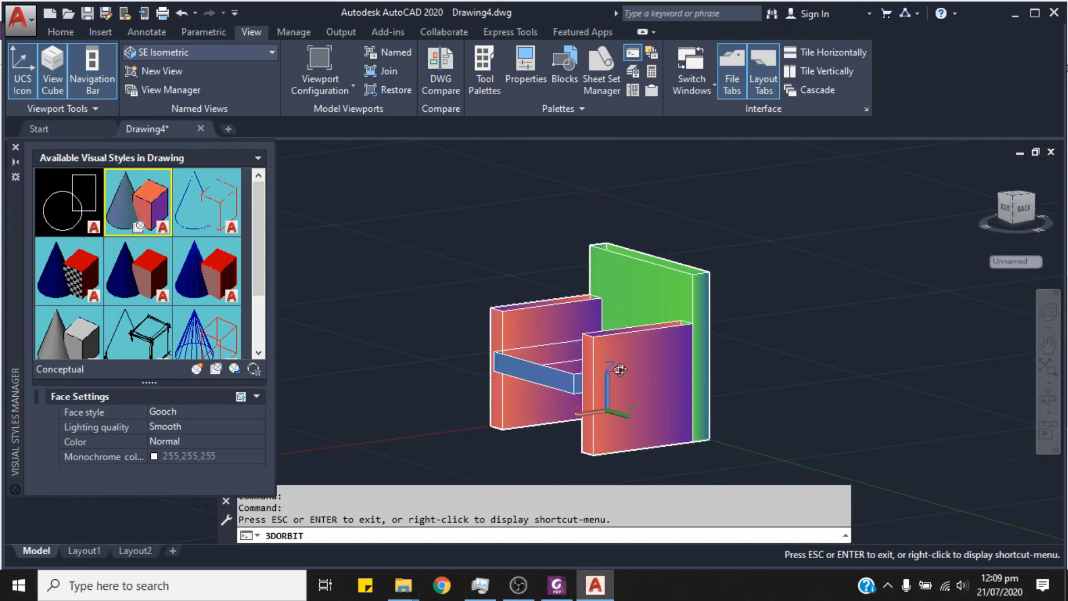
{"action": "mouse_move", "coordinate": [612, 319]}
{"action": "left_mouse_down"}
{"action": "mouse_move", "coordinate": [545, 334]}
{"action": "mouse_move", "coordinate": [563, 298]}
{"action": "mouse_move", "coordinate": [569, 307]}
{"action": "left_mouse_up"}
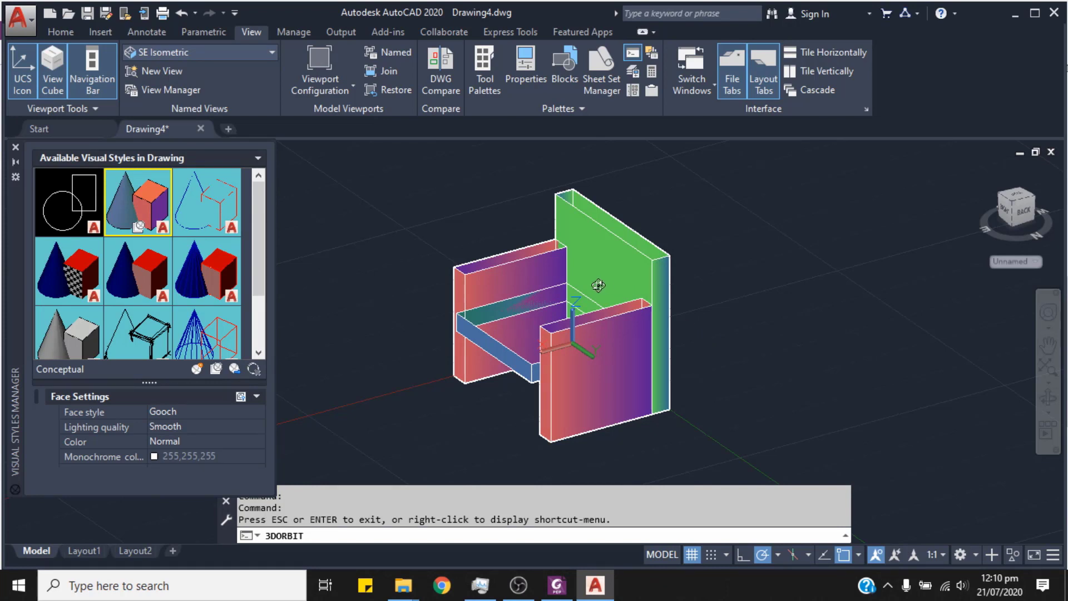
{"action": "left_click_drag", "start_coordinate": [597, 284], "coordinate": [613, 354]}
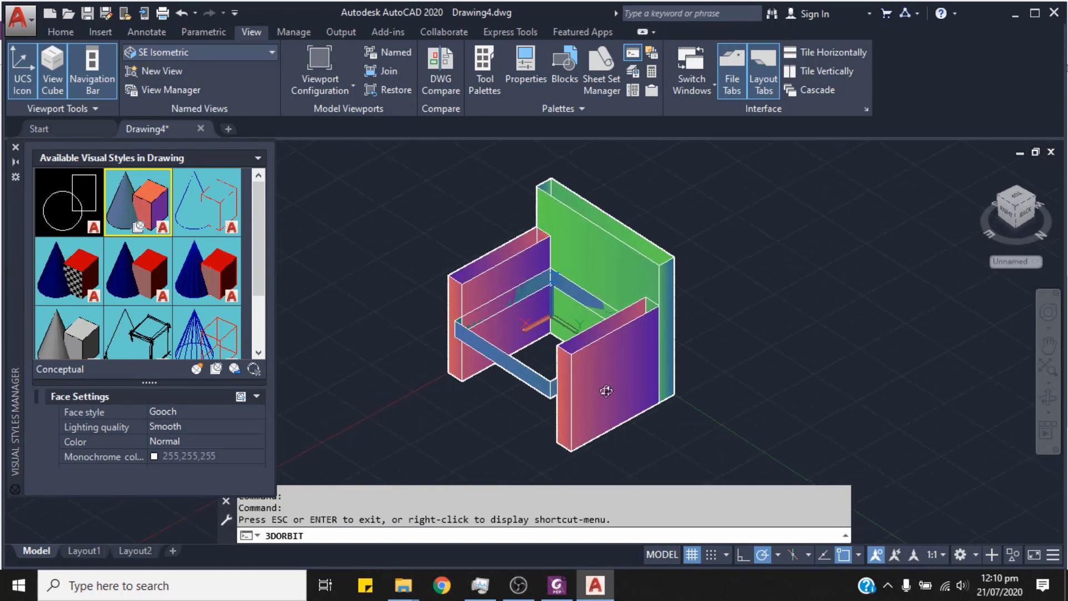
{"action": "mouse_move", "coordinate": [606, 391]}
{"action": "left_mouse_down"}
{"action": "mouse_move", "coordinate": [665, 365]}
{"action": "mouse_move", "coordinate": [611, 382]}
{"action": "mouse_move", "coordinate": [513, 356]}
{"action": "mouse_move", "coordinate": [575, 369]}
{"action": "left_mouse_up"}
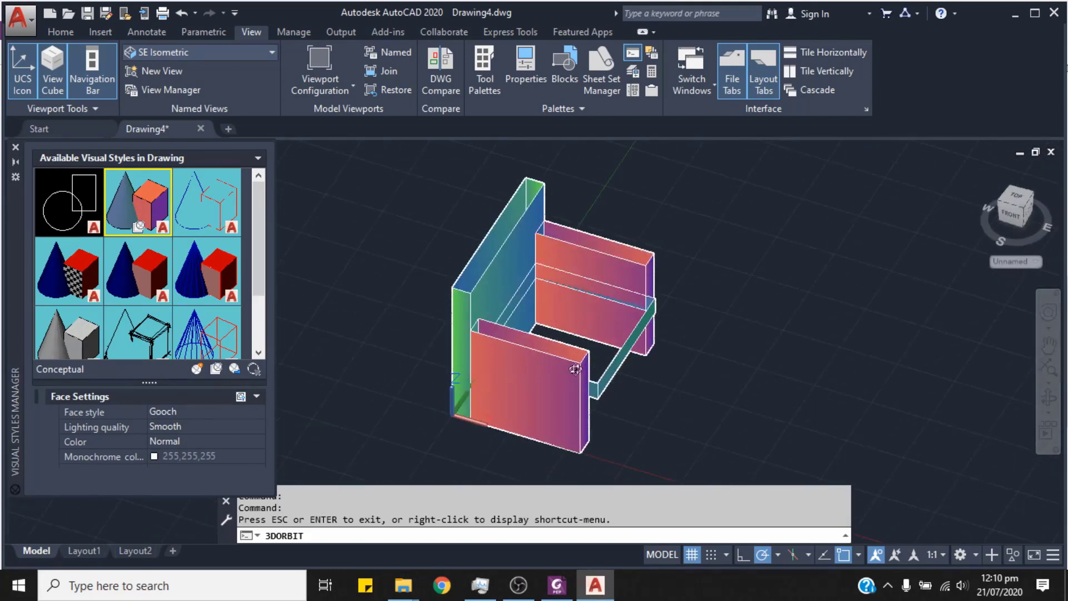
{"action": "mouse_move", "coordinate": [535, 332]}
{"action": "left_mouse_down"}
{"action": "mouse_move", "coordinate": [562, 353]}
{"action": "mouse_move", "coordinate": [535, 334]}
{"action": "left_mouse_up"}
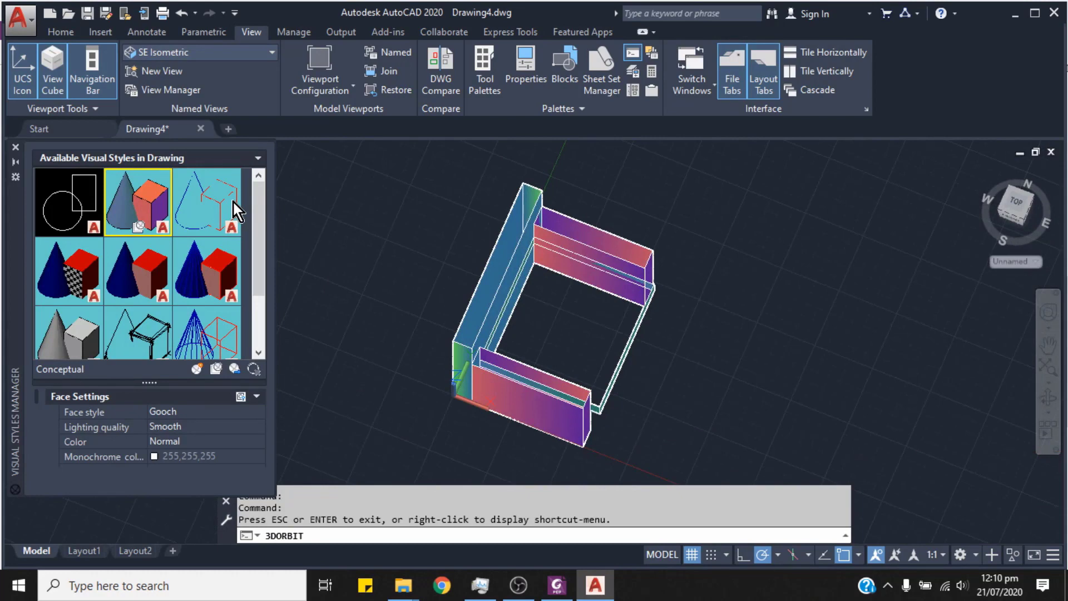
Apply the Hidden visual style and orbit the chair to an angled front view.
{"action": "left_click", "coordinate": [221, 209]}
{"action": "double_click", "coordinate": [221, 210]}
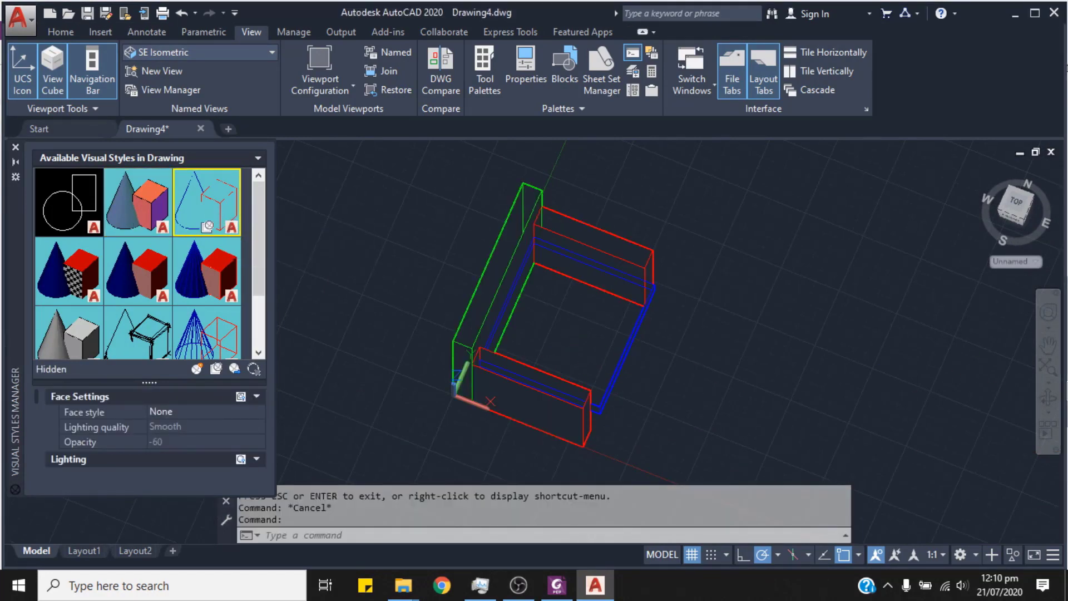
{"action": "left_click", "coordinate": [1048, 398]}
{"action": "mouse_move", "coordinate": [579, 361]}
{"action": "left_mouse_down"}
{"action": "mouse_move", "coordinate": [573, 303]}
{"action": "mouse_move", "coordinate": [527, 307]}
{"action": "left_mouse_up"}
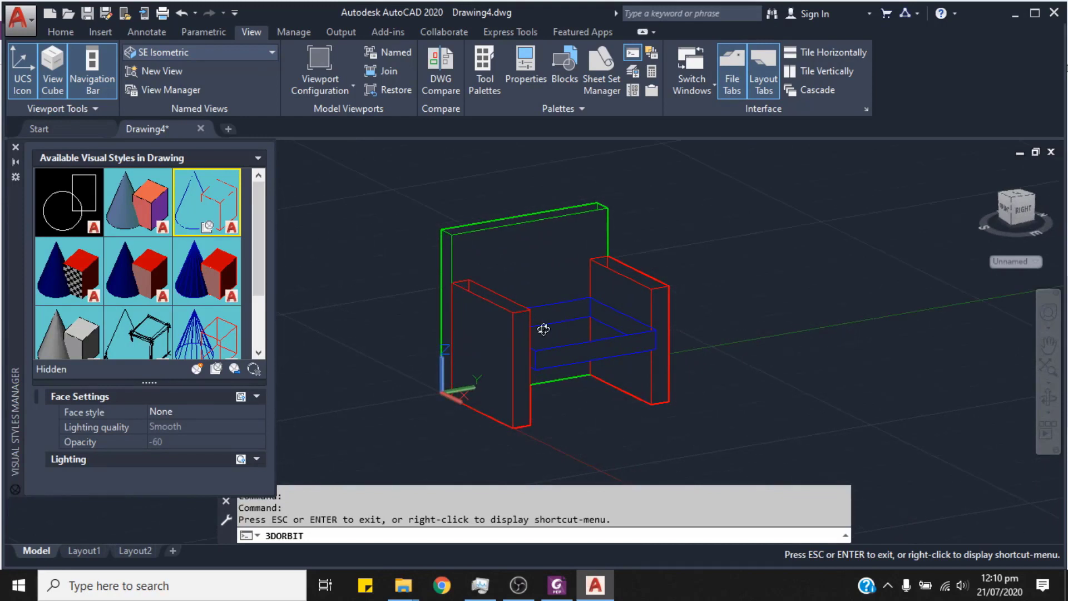